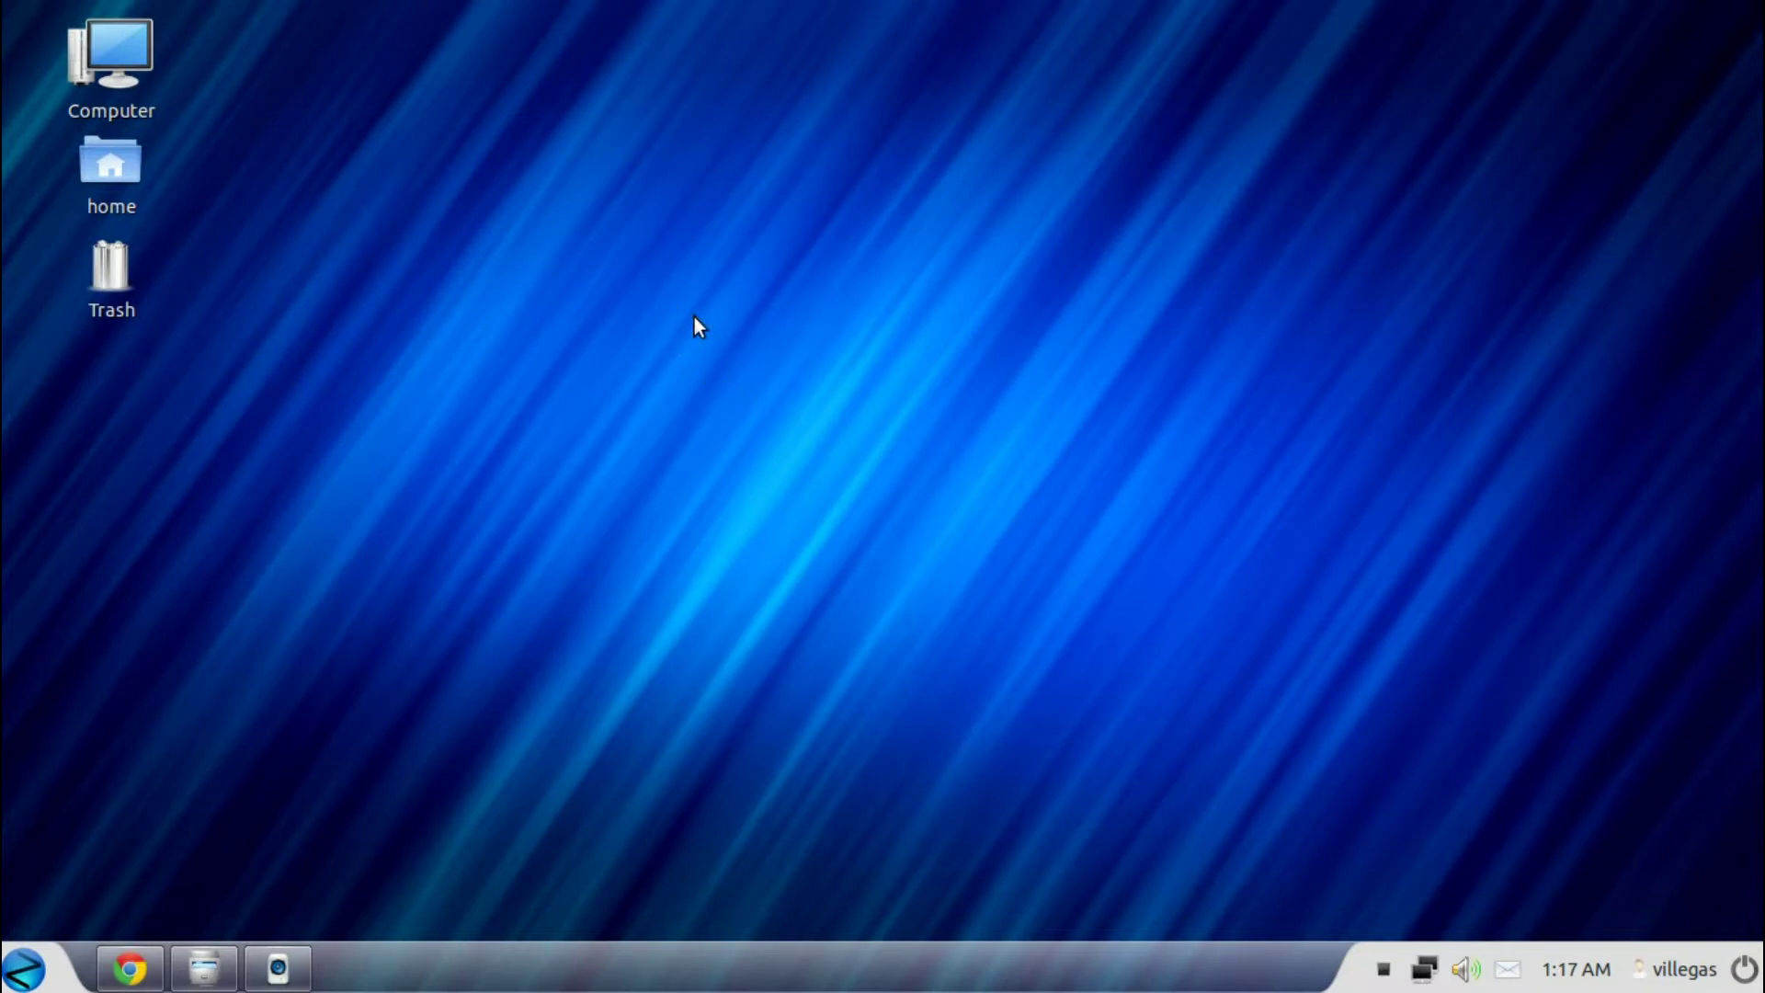
Select the Computer, home folder and Trash desktop icons in turn, then clear the selection
left_click(111, 60)
left_click(115, 175)
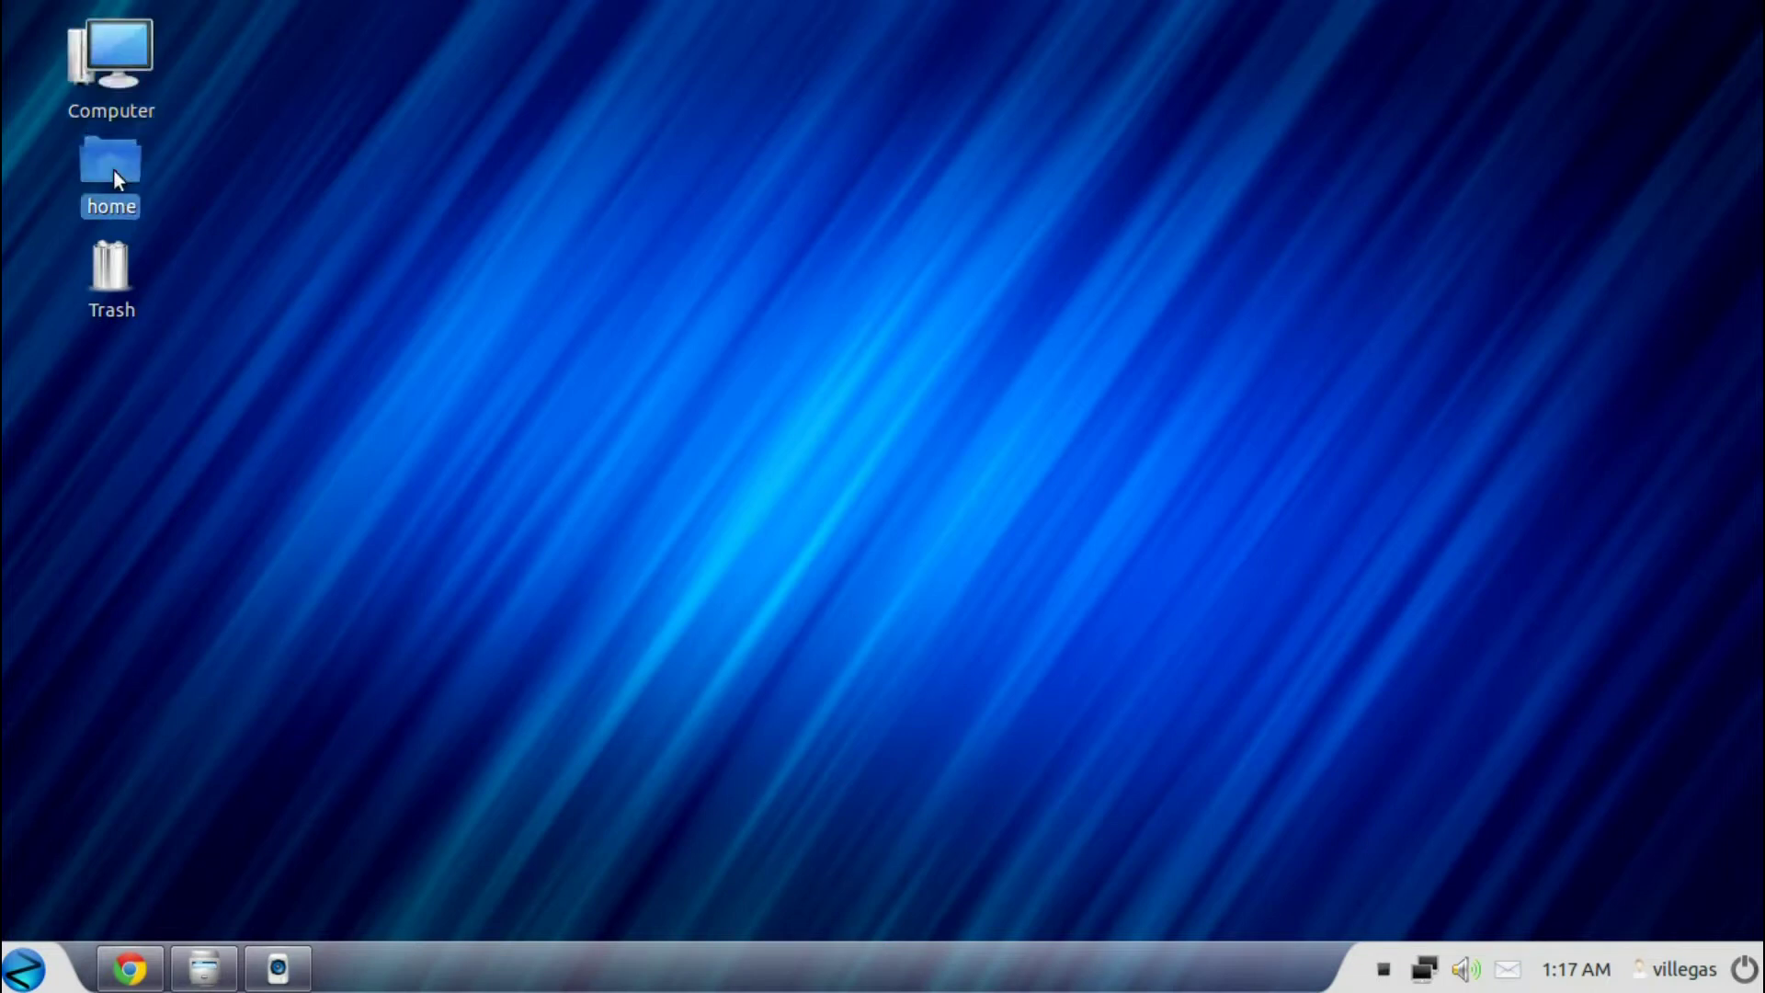
left_click(117, 281)
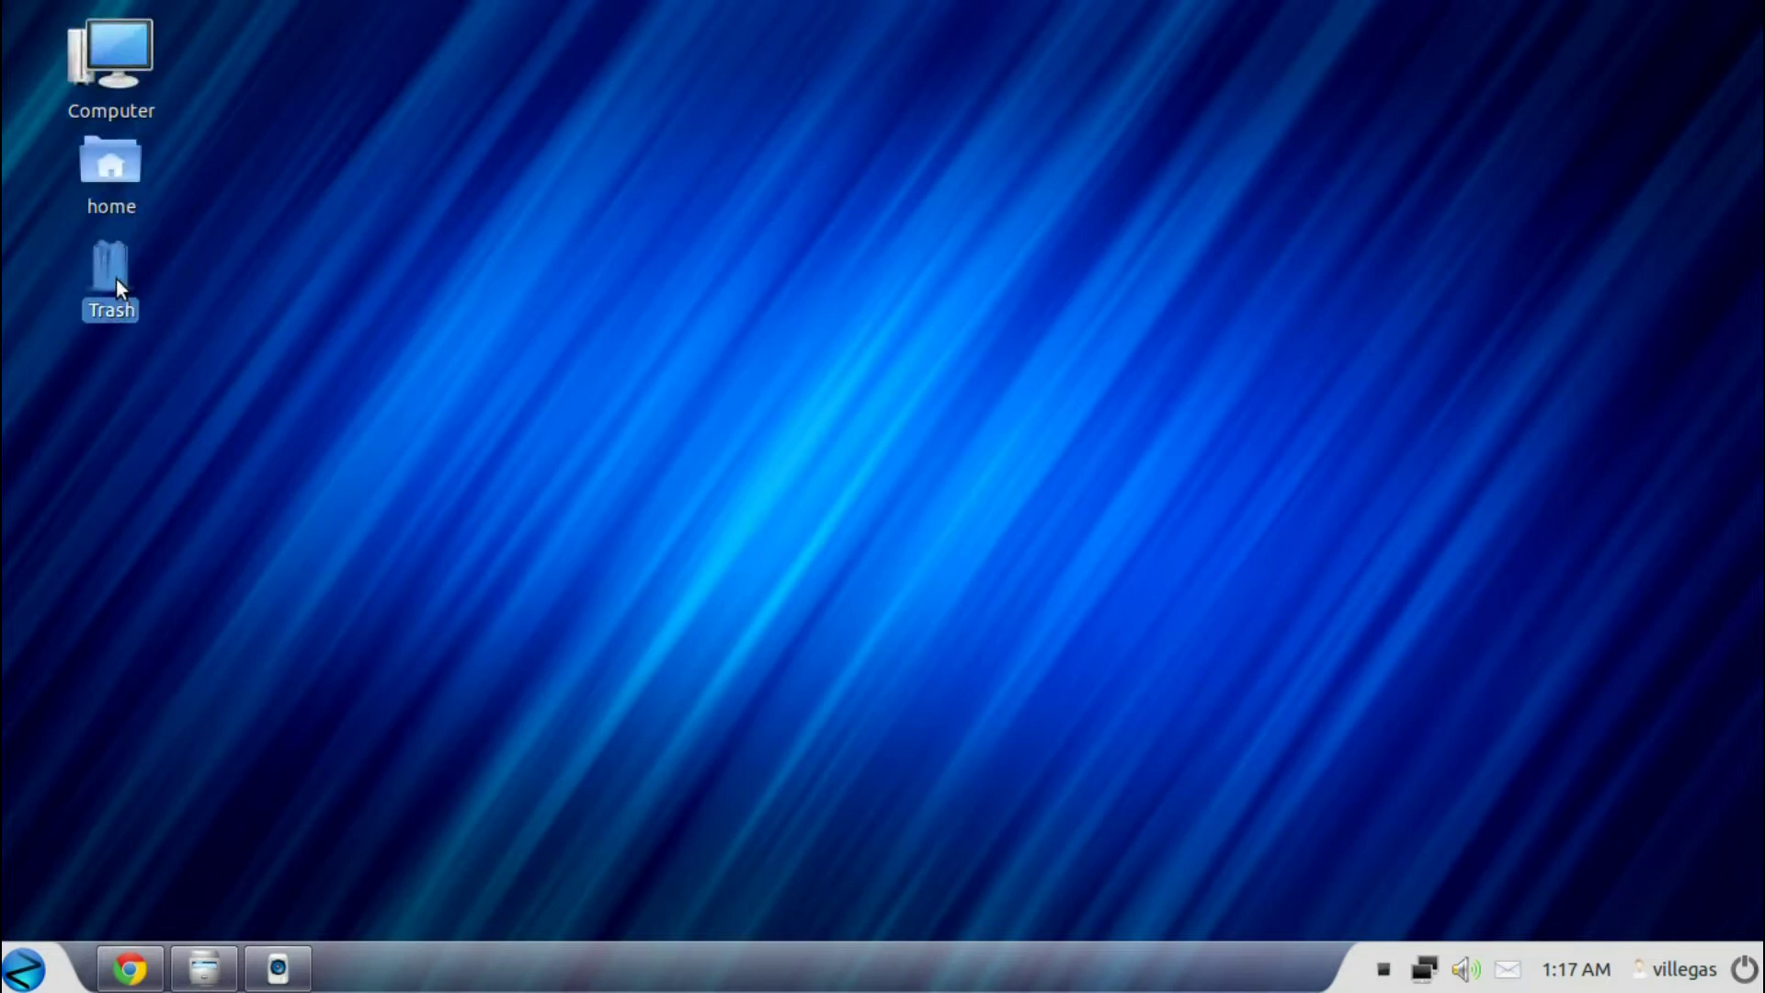
left_click(749, 539)
Show the system settings and shutdown options from the taskbar corner
left_click(1744, 969)
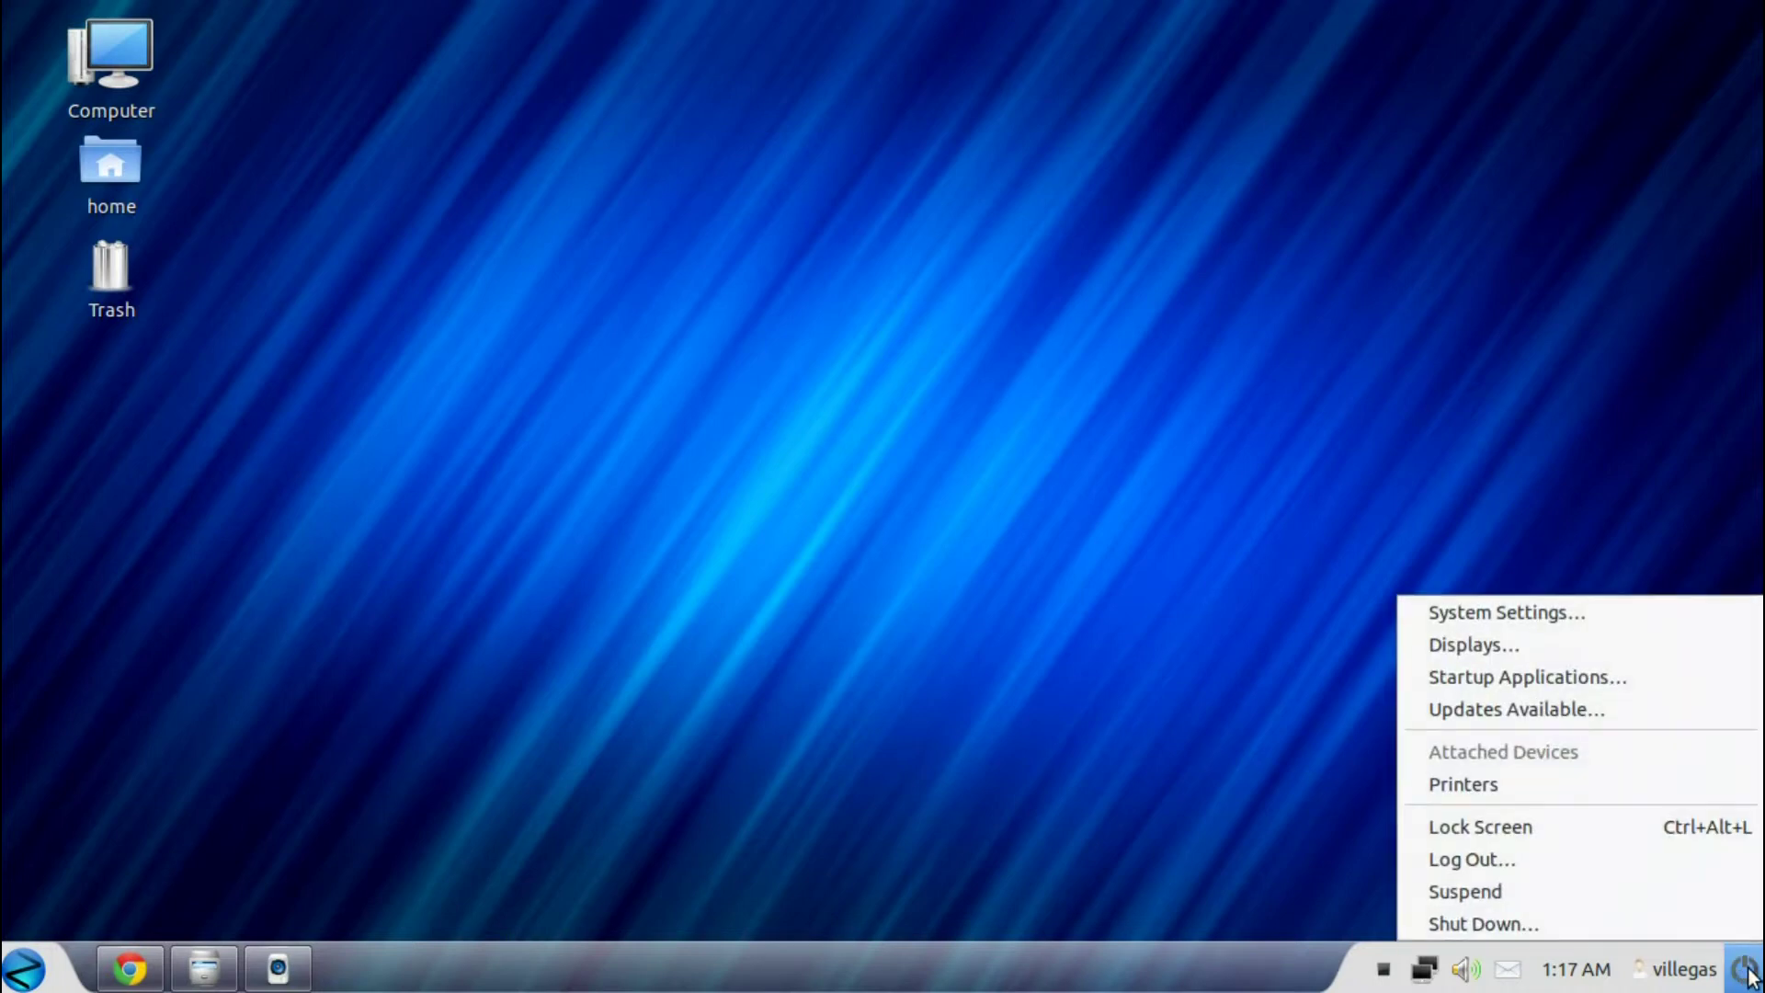
mouse_move(1706, 976)
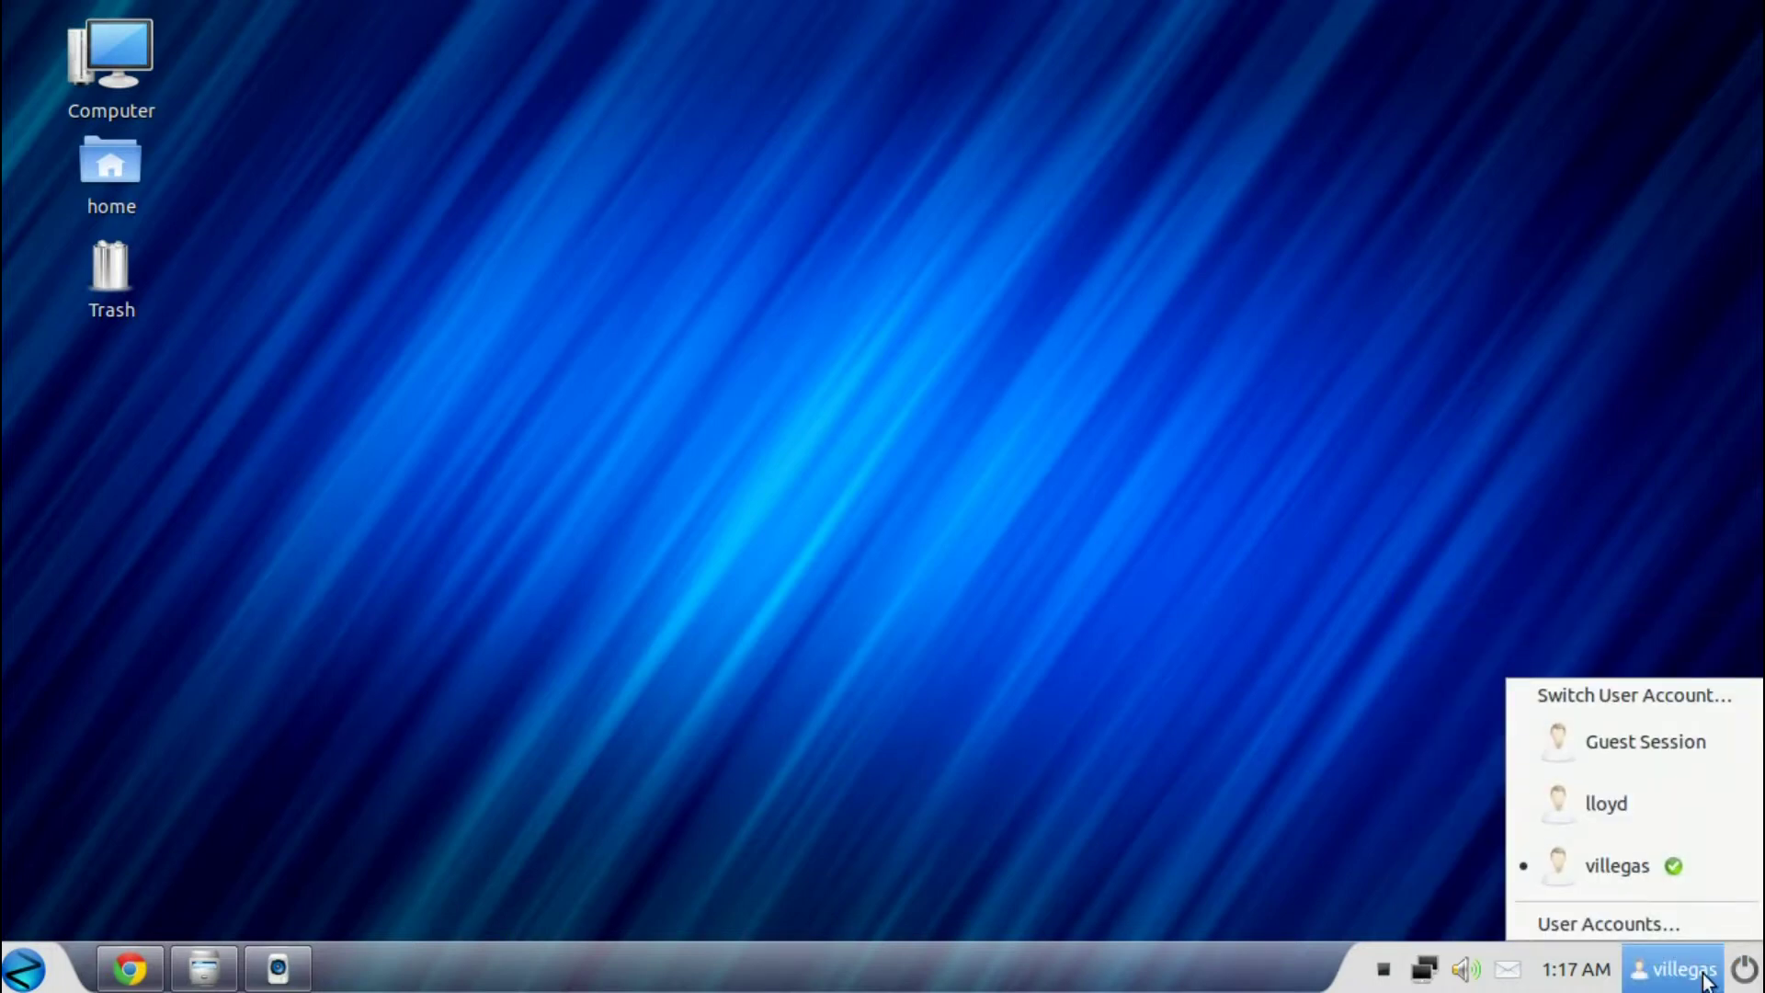
mouse_move(1600, 976)
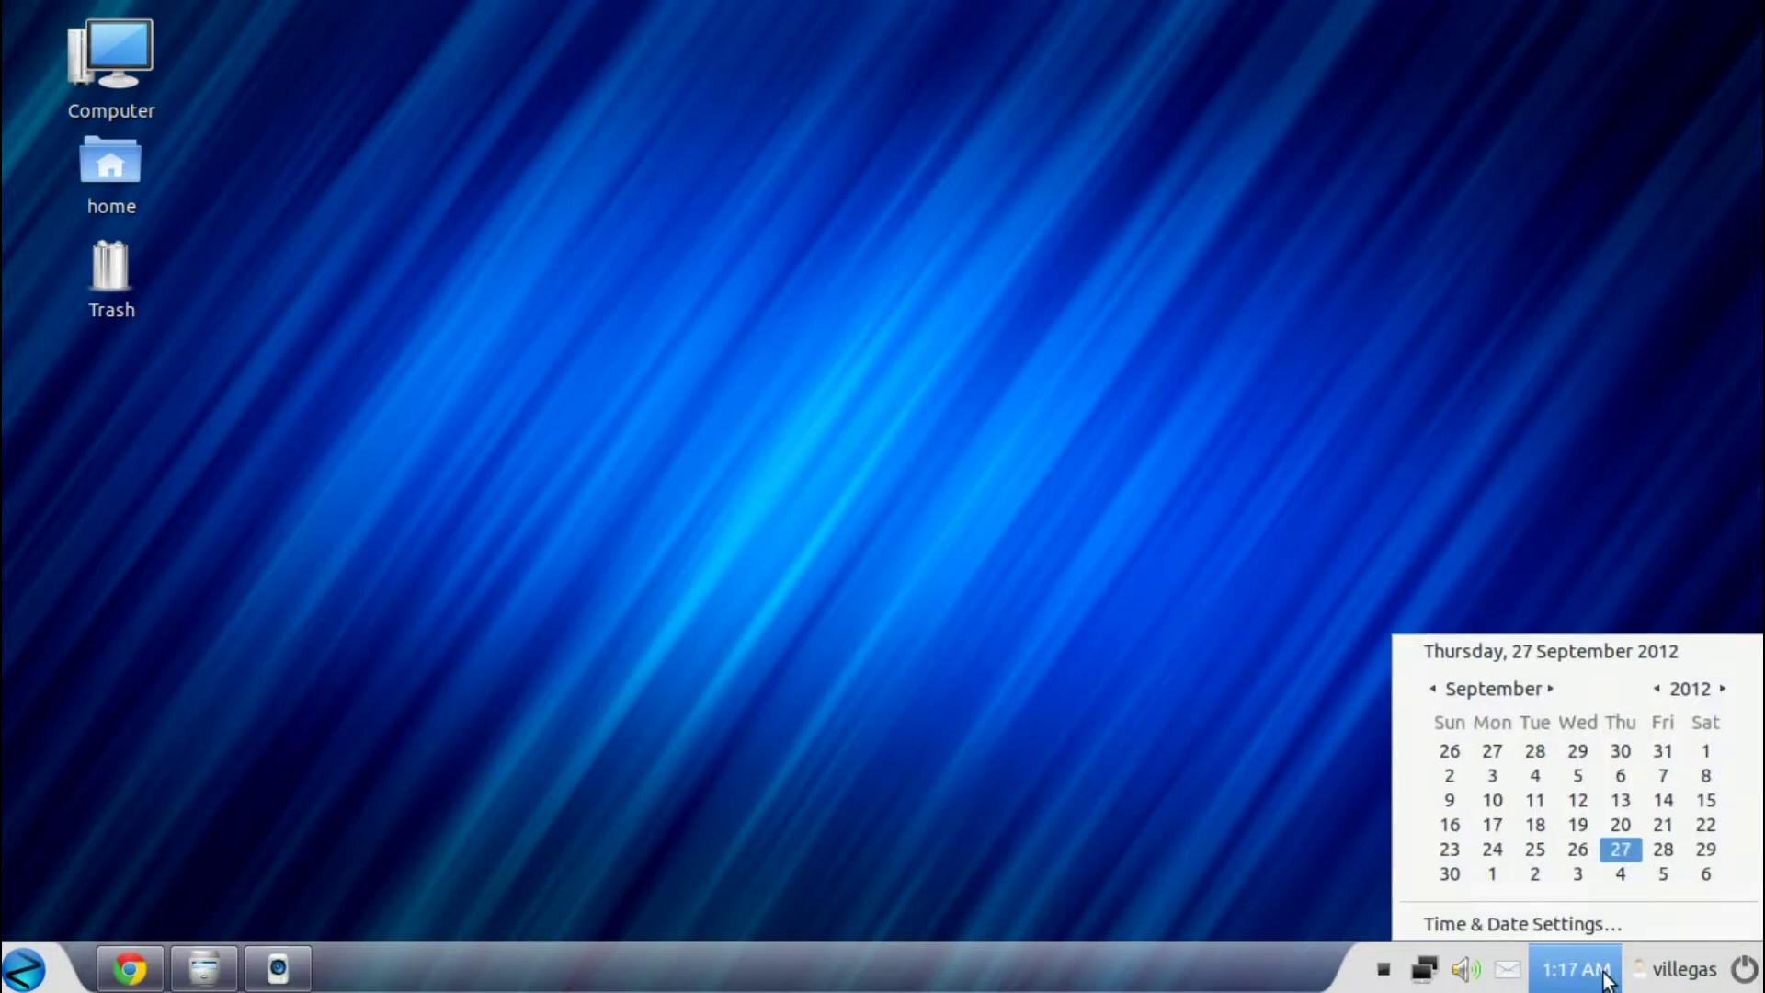
mouse_move(1517, 976)
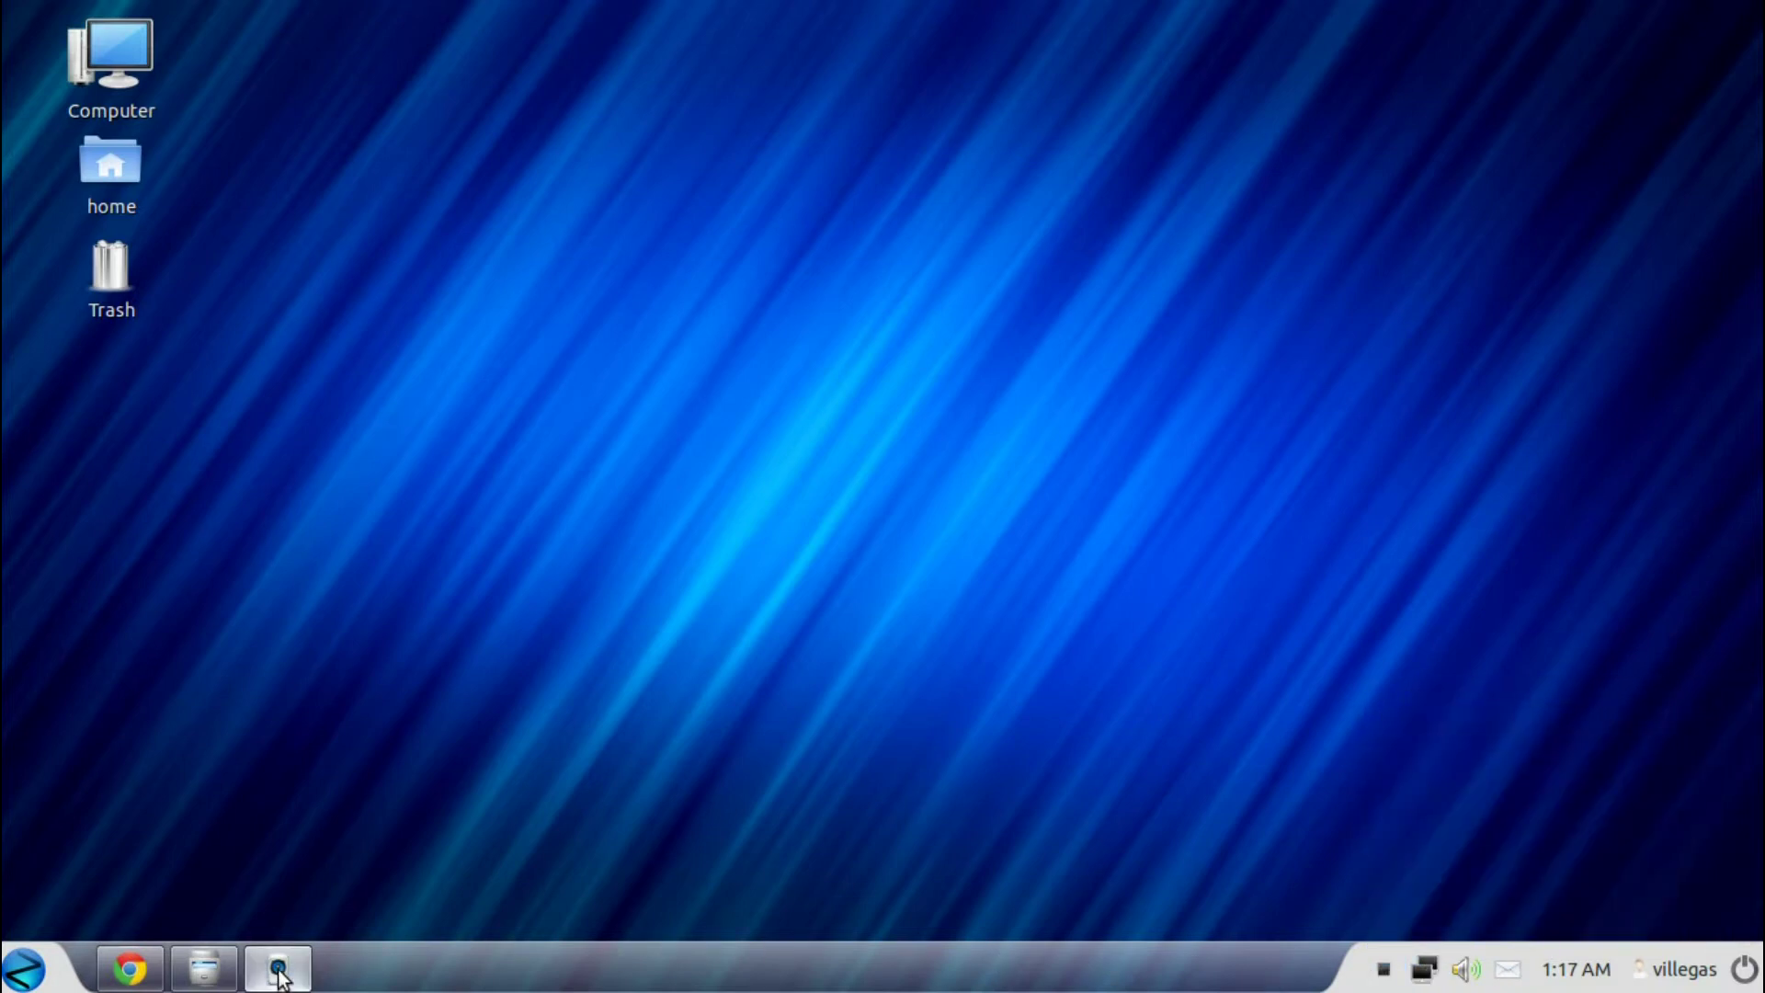
mouse_move(274, 978)
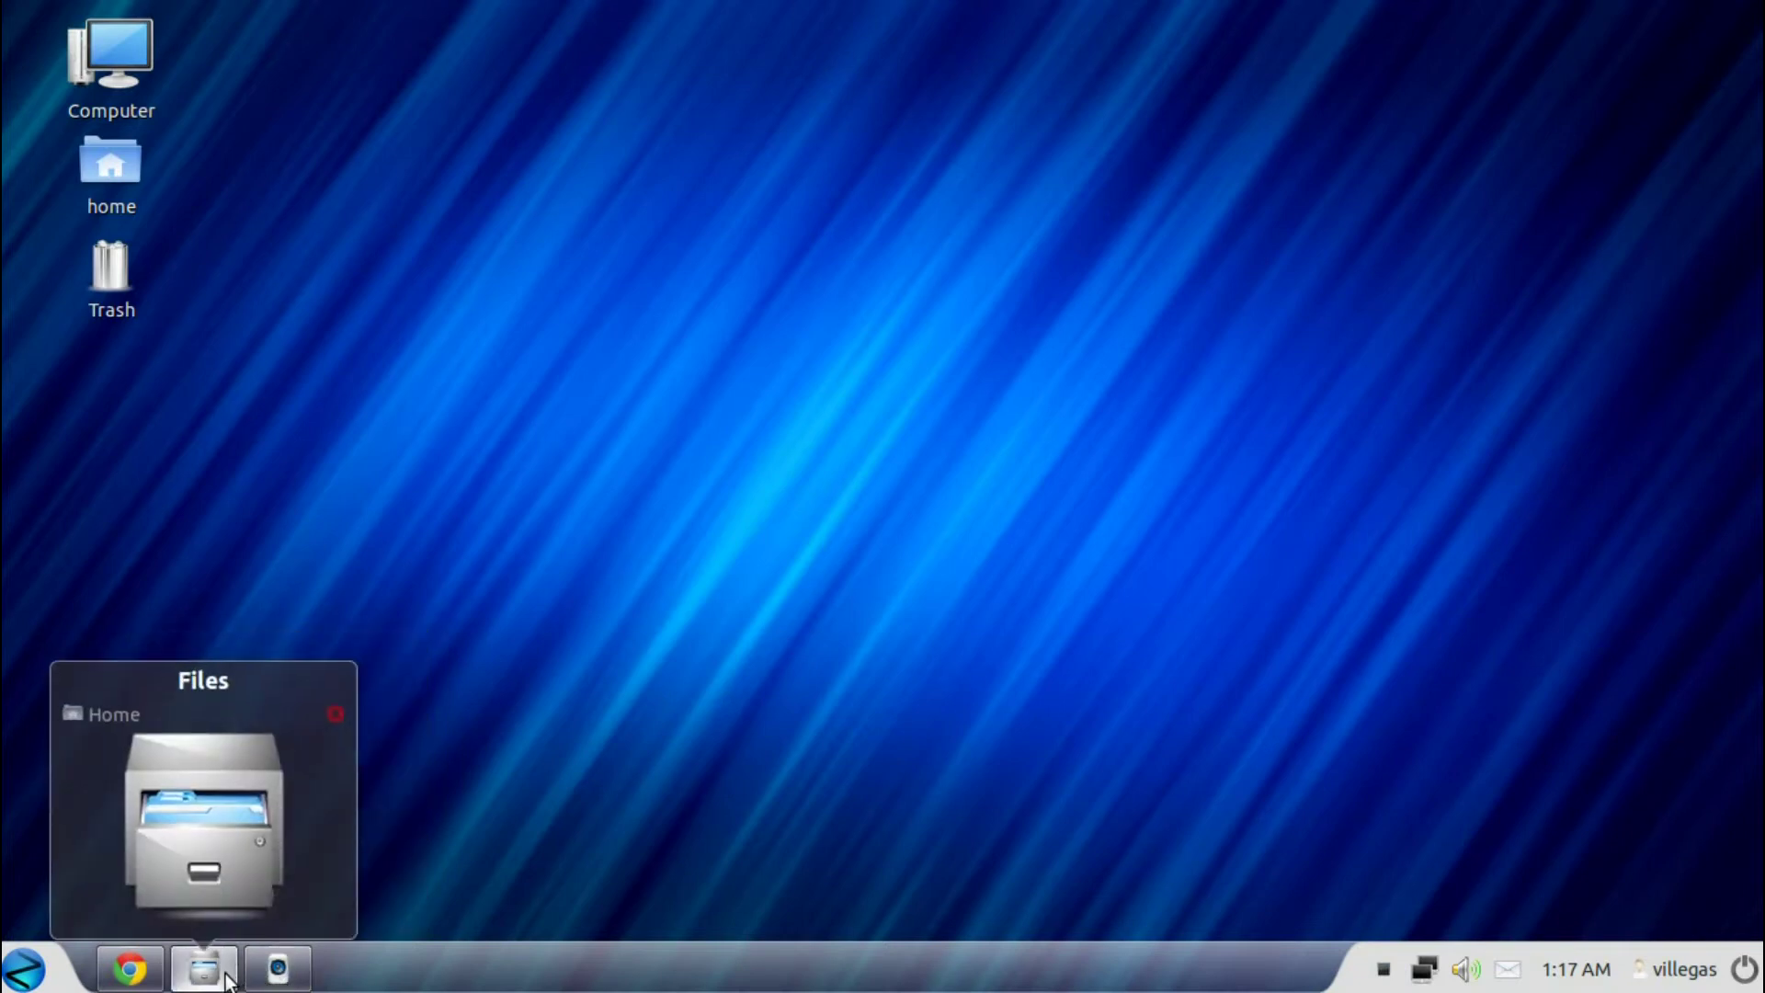
mouse_move(149, 971)
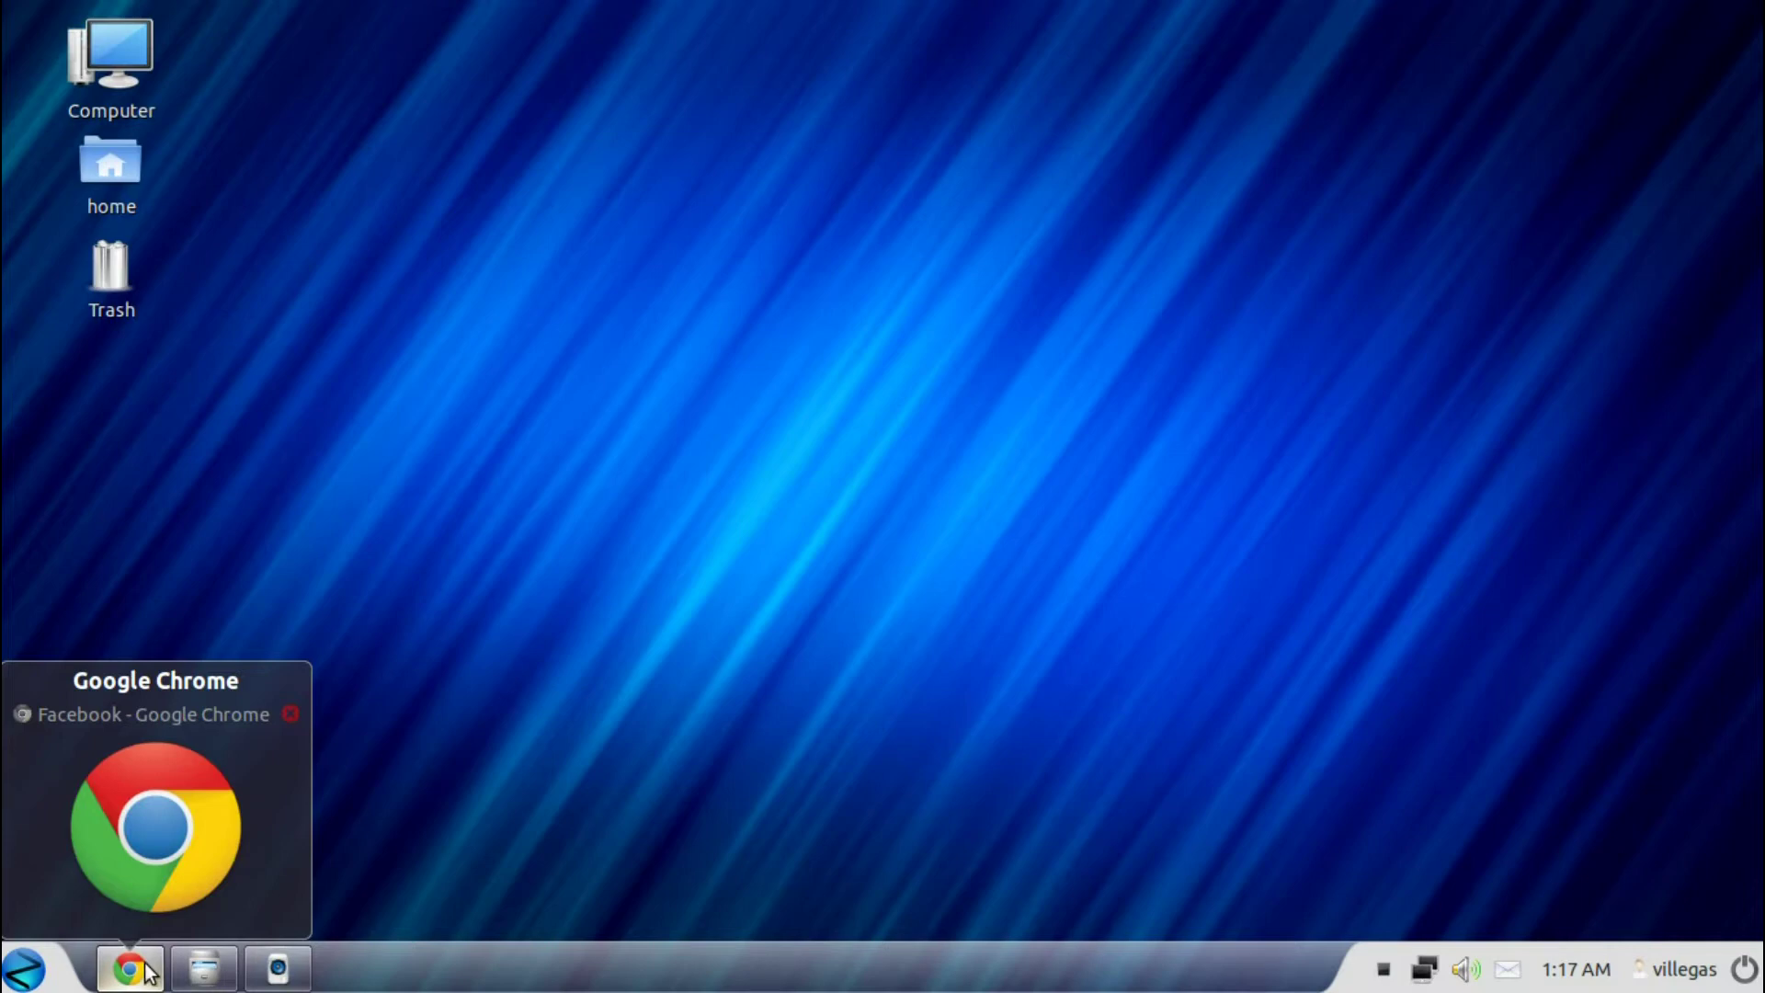
Restore the Facebook Chrome window, move it, maximize and restore it, then minimize it
left_click(149, 972)
left_click_drag(1217, 58, 1085, 65)
double_click(1084, 65)
double_click(1087, 61)
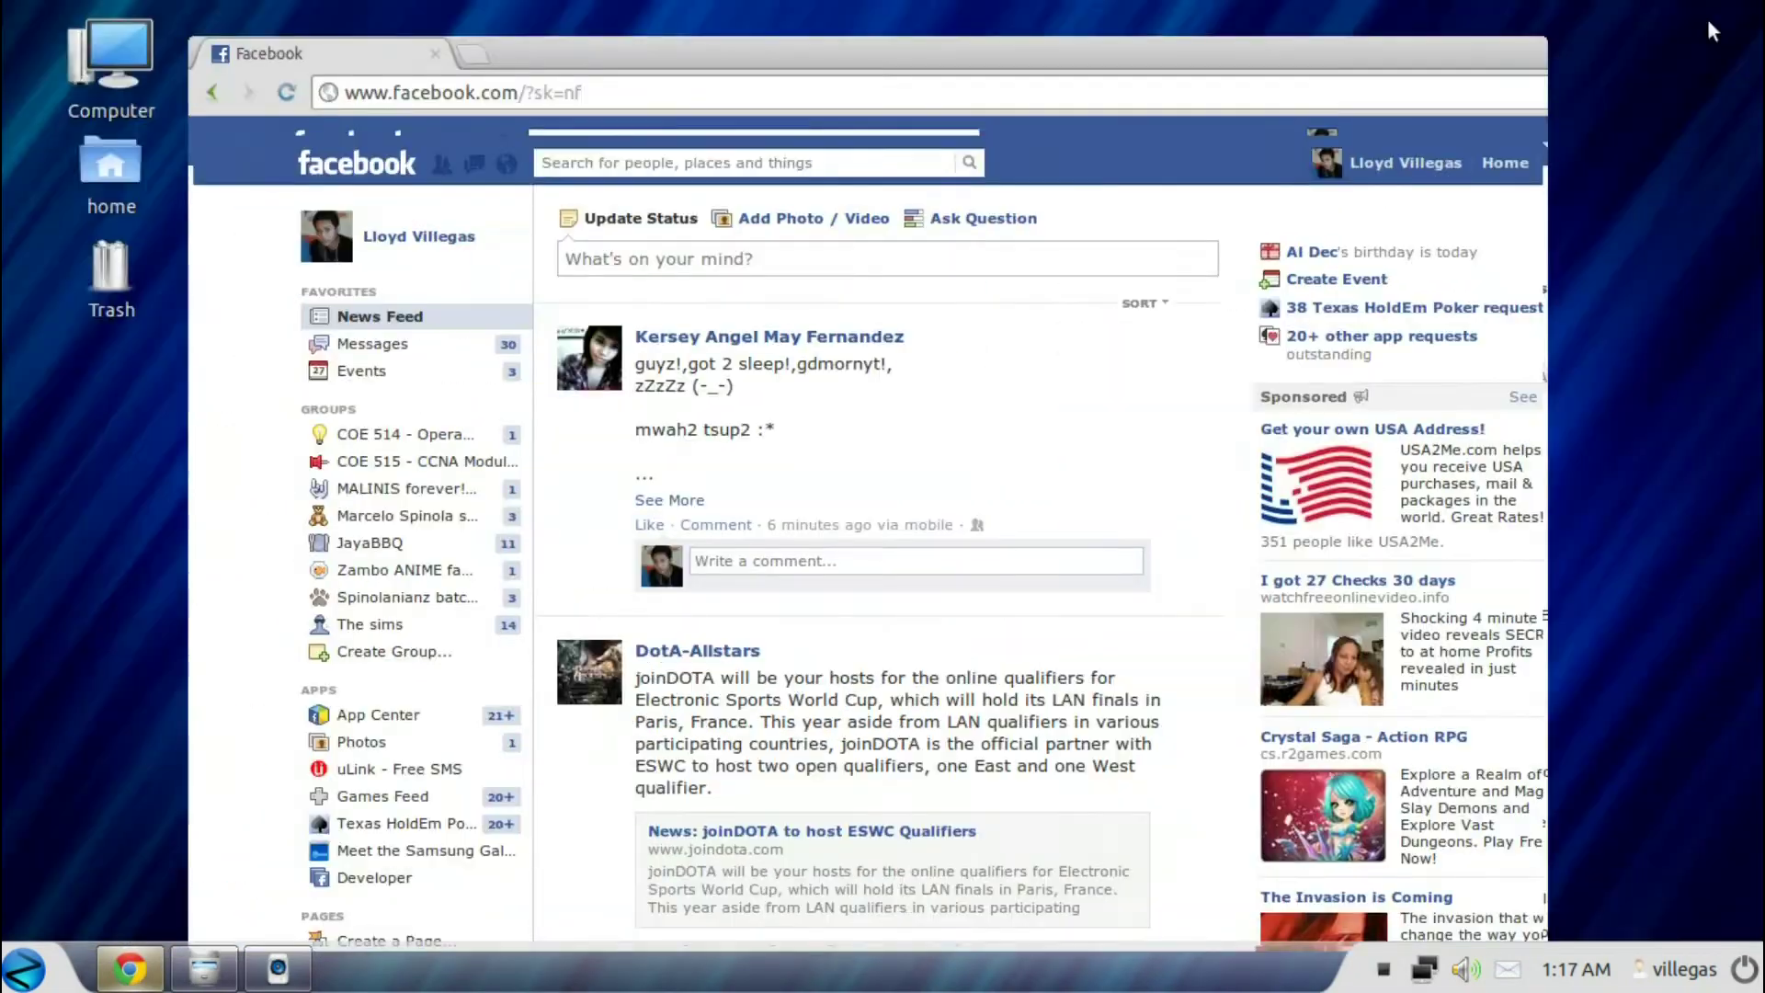
left_click(1468, 55)
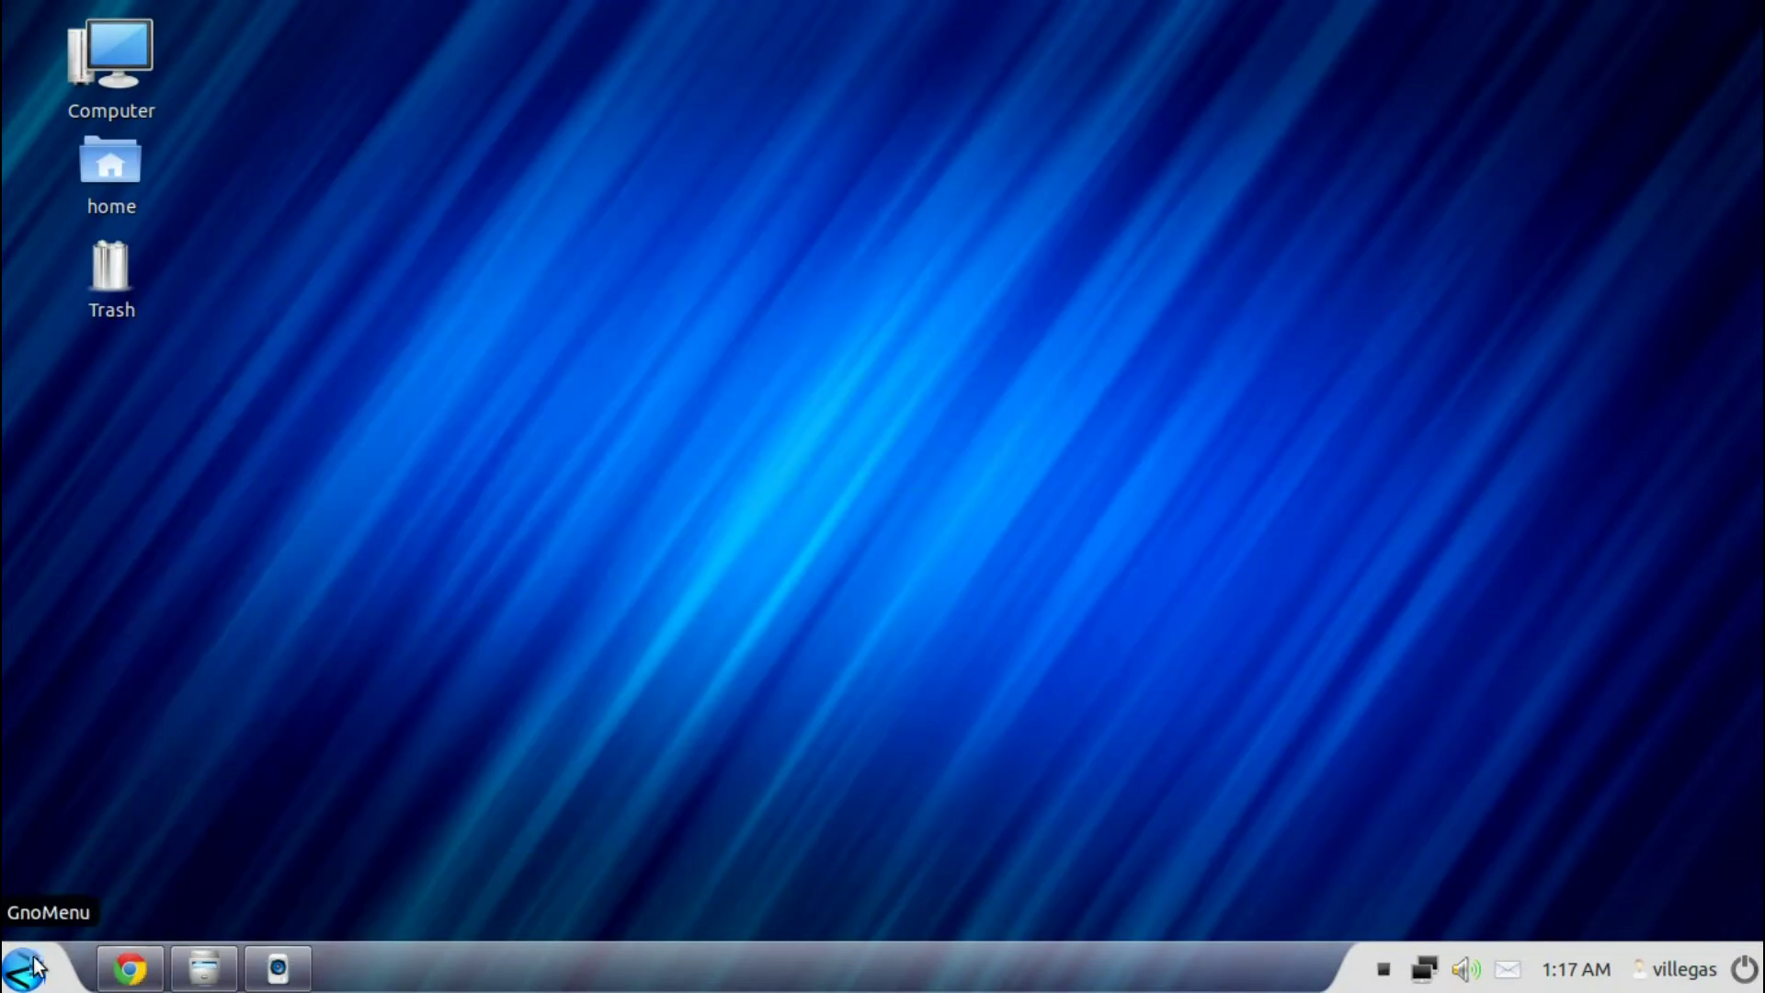
Search 'loo' in the menu to launch Zorin Look Changer, then close it unchanged
left_click(28, 964)
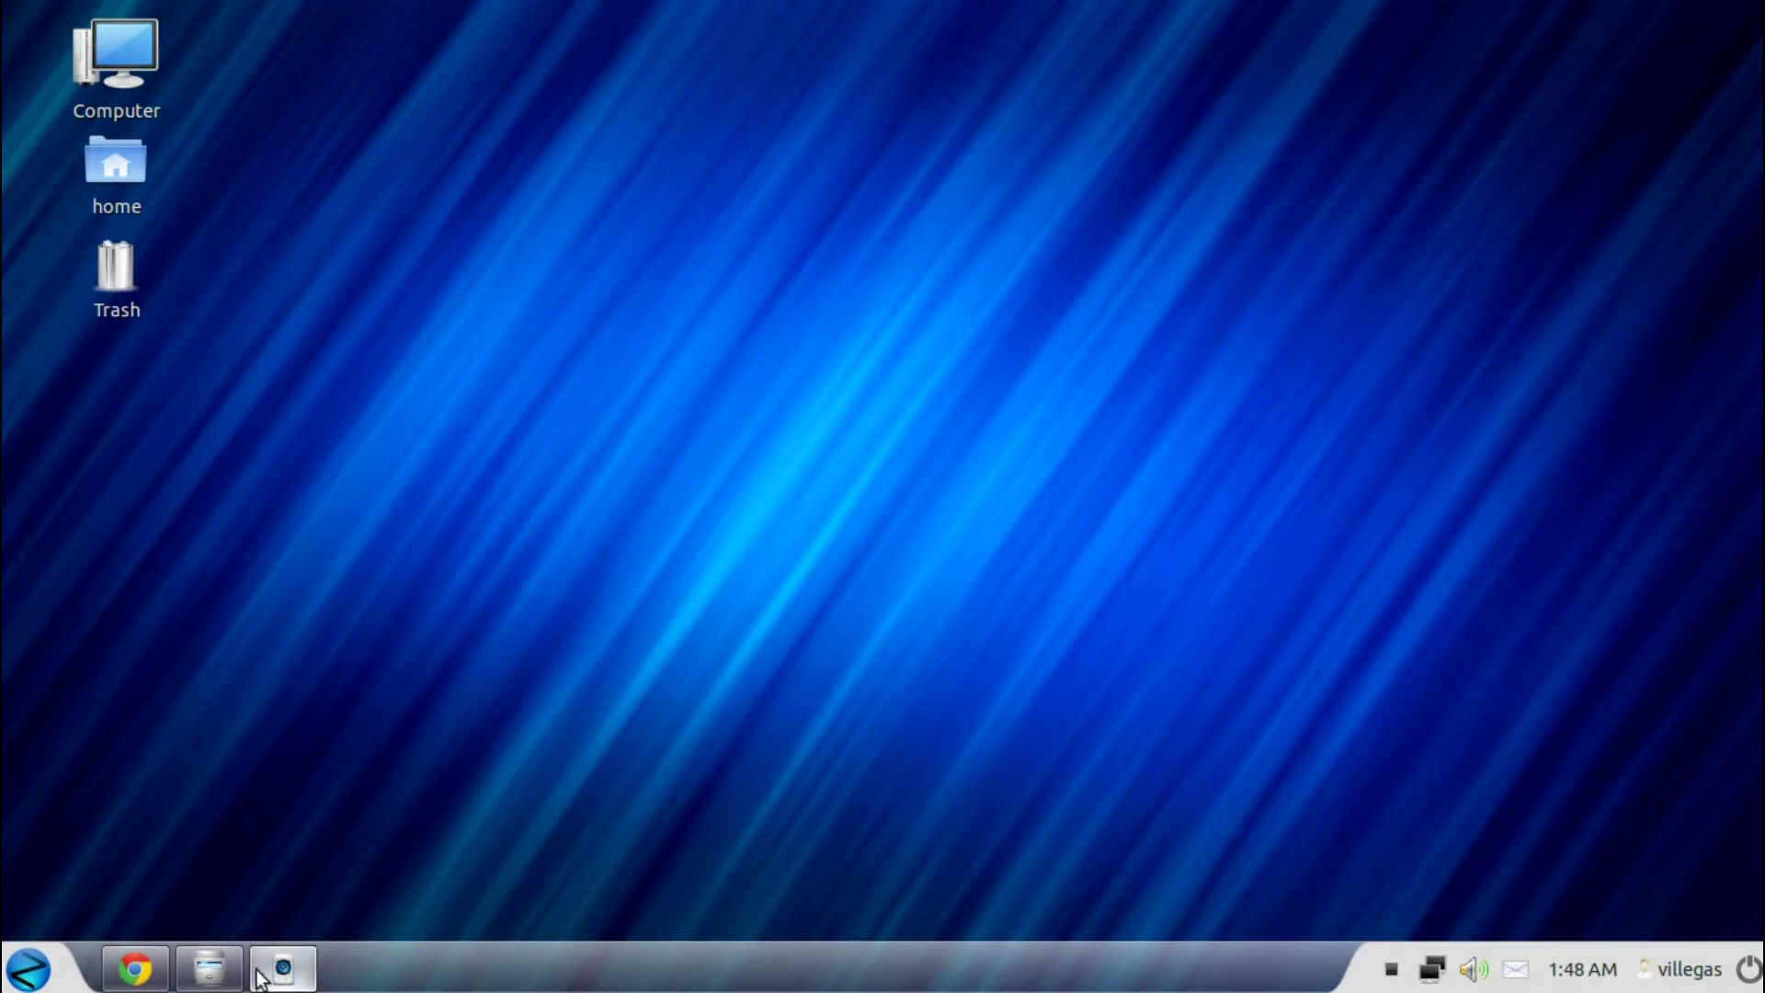
left_click(35, 965)
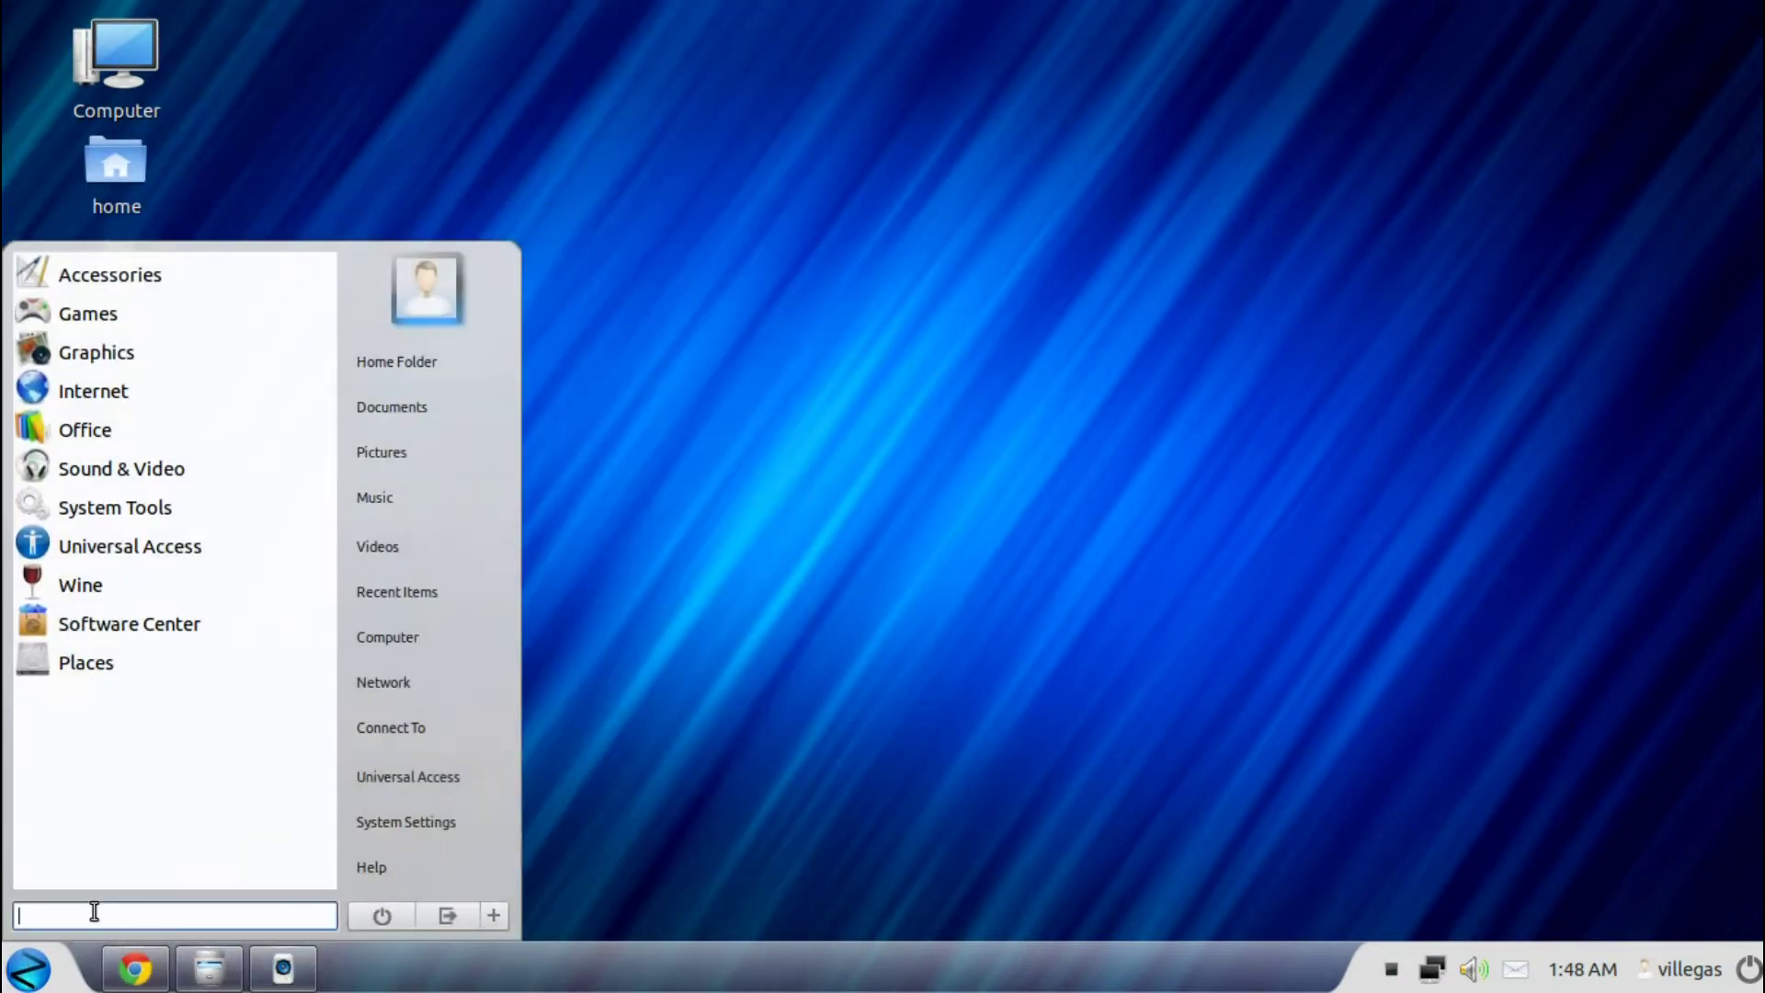
type("loo")
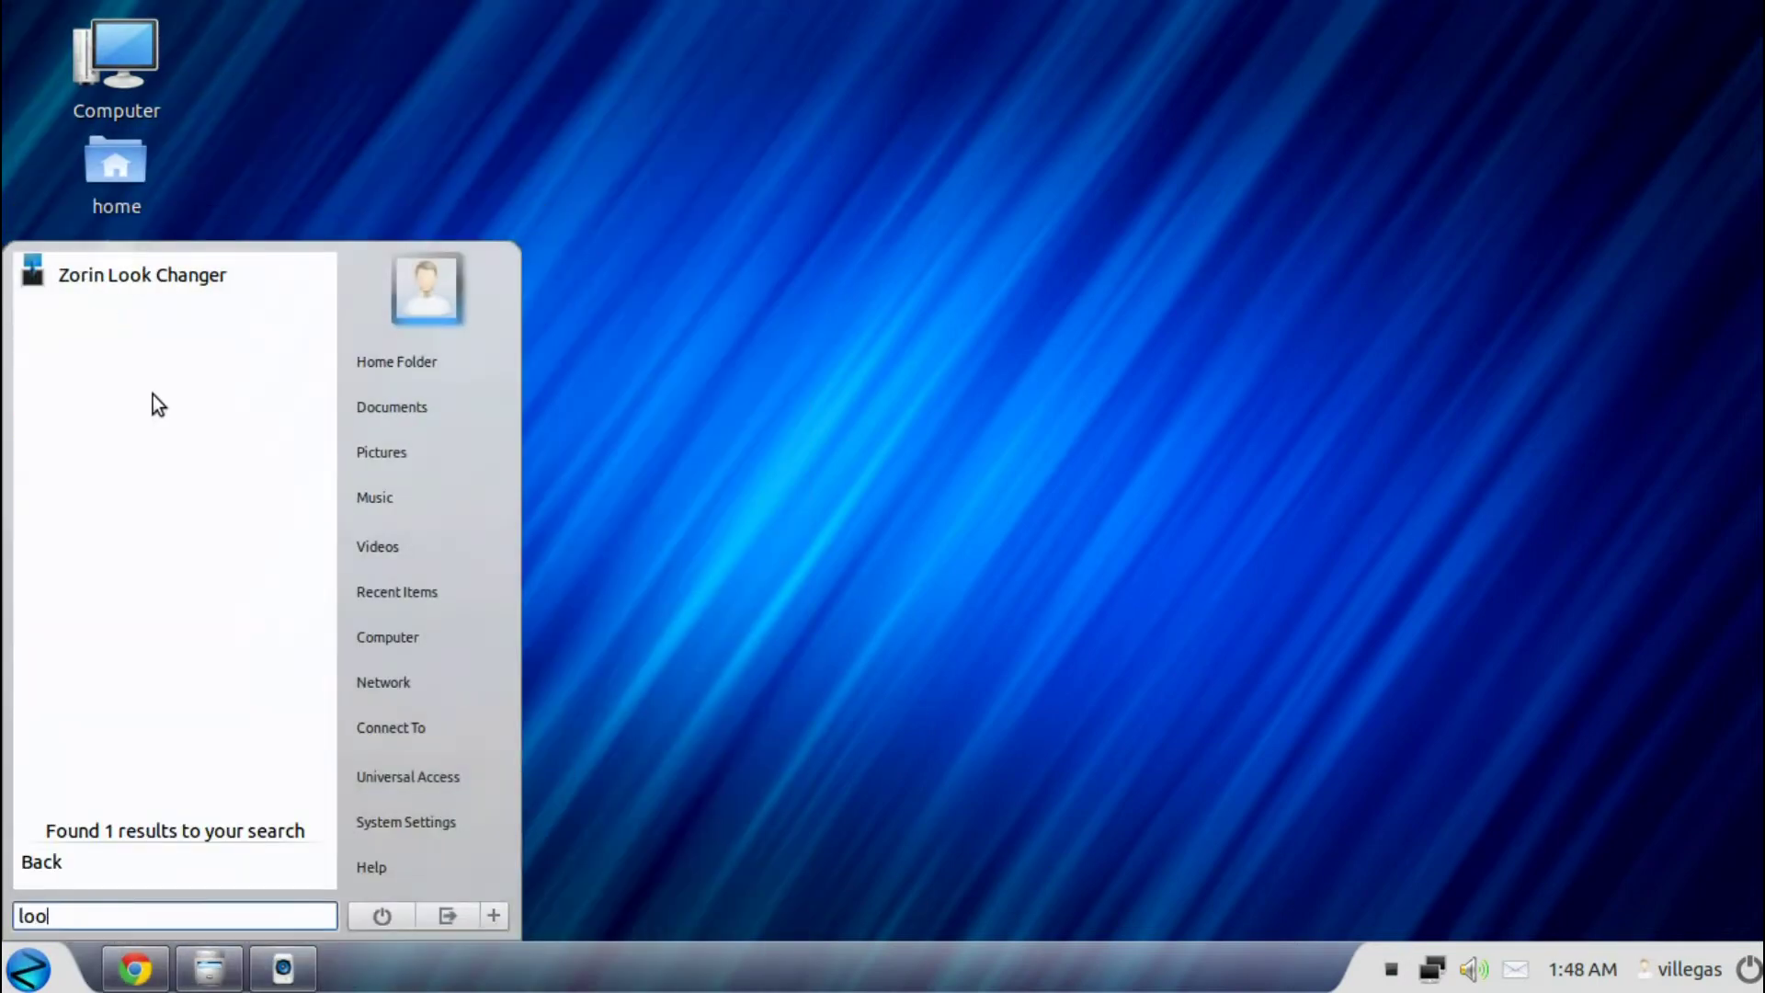
left_click(169, 267)
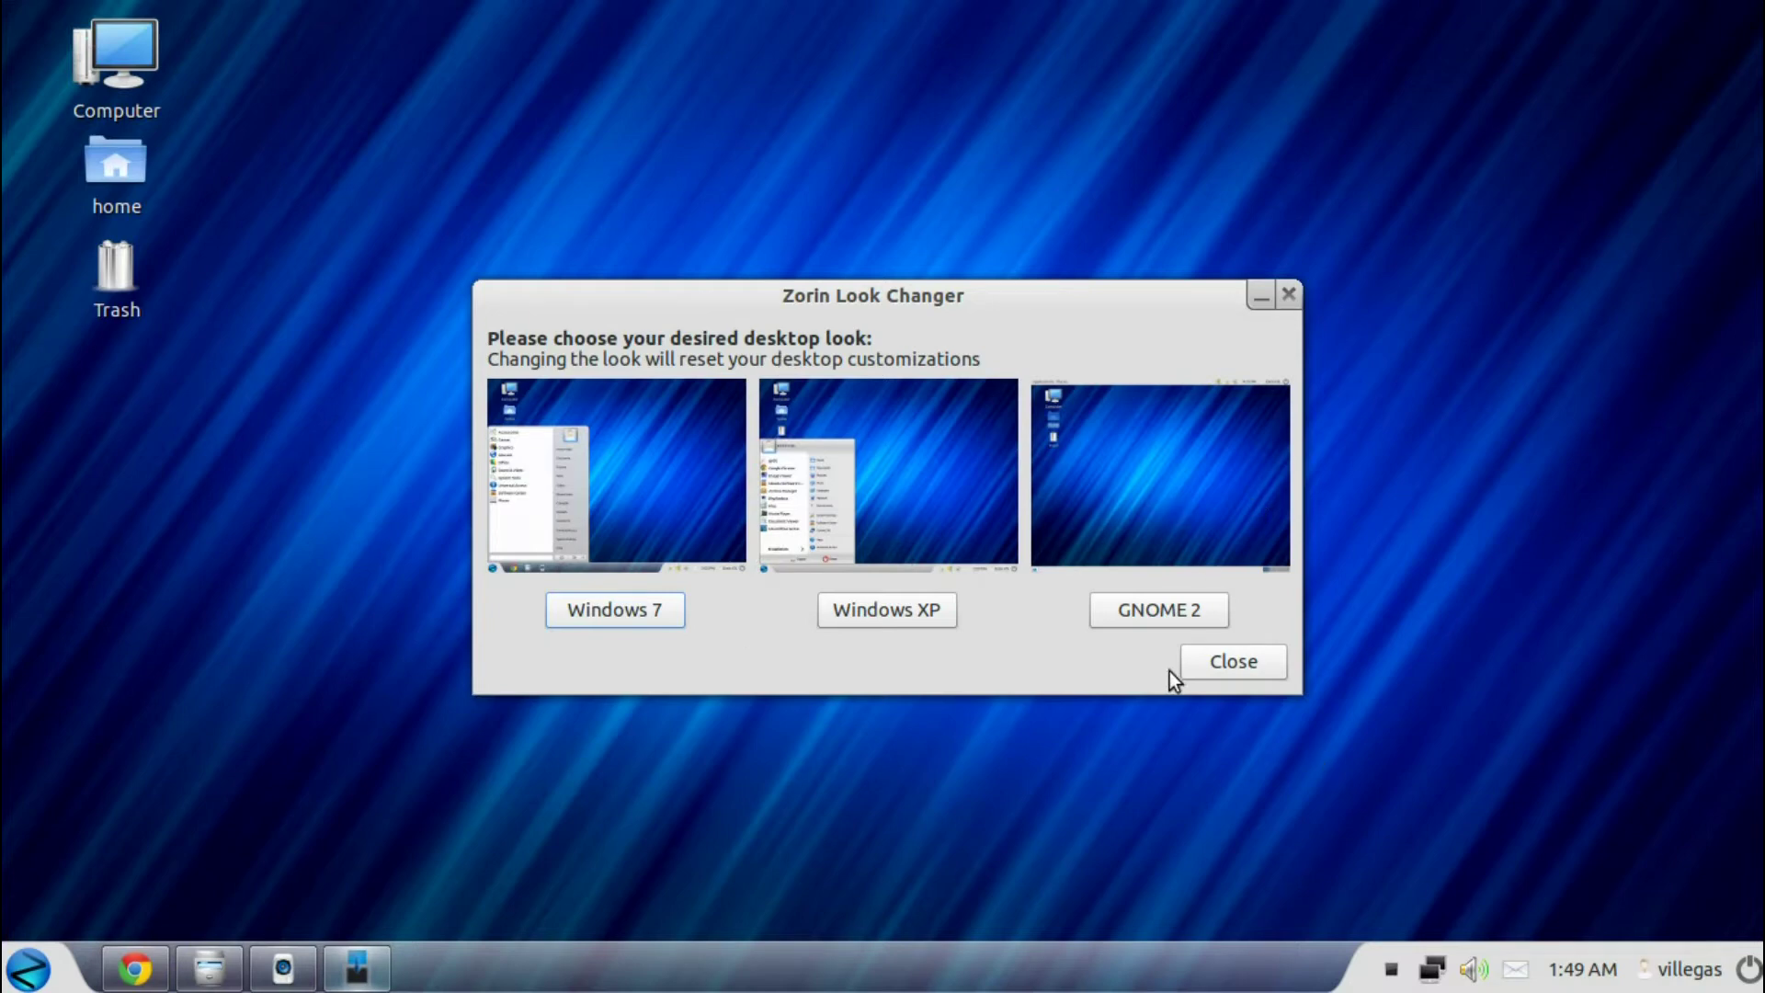
left_click(1228, 663)
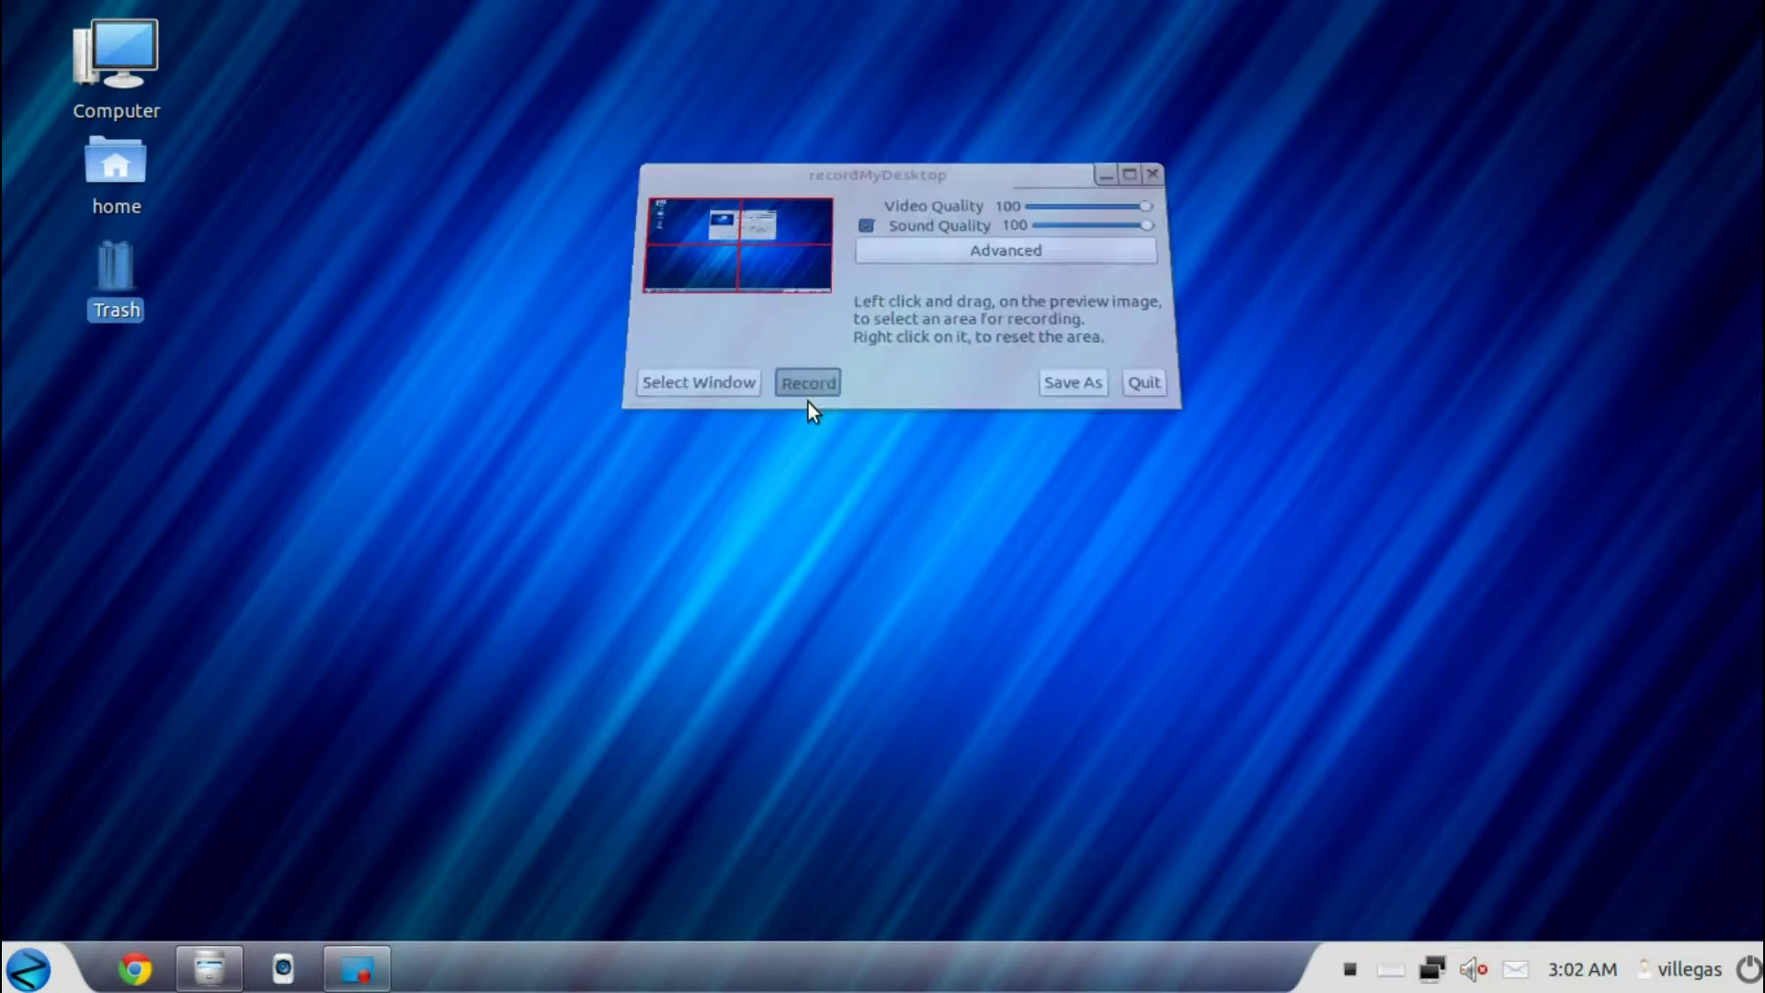
left_click(808, 395)
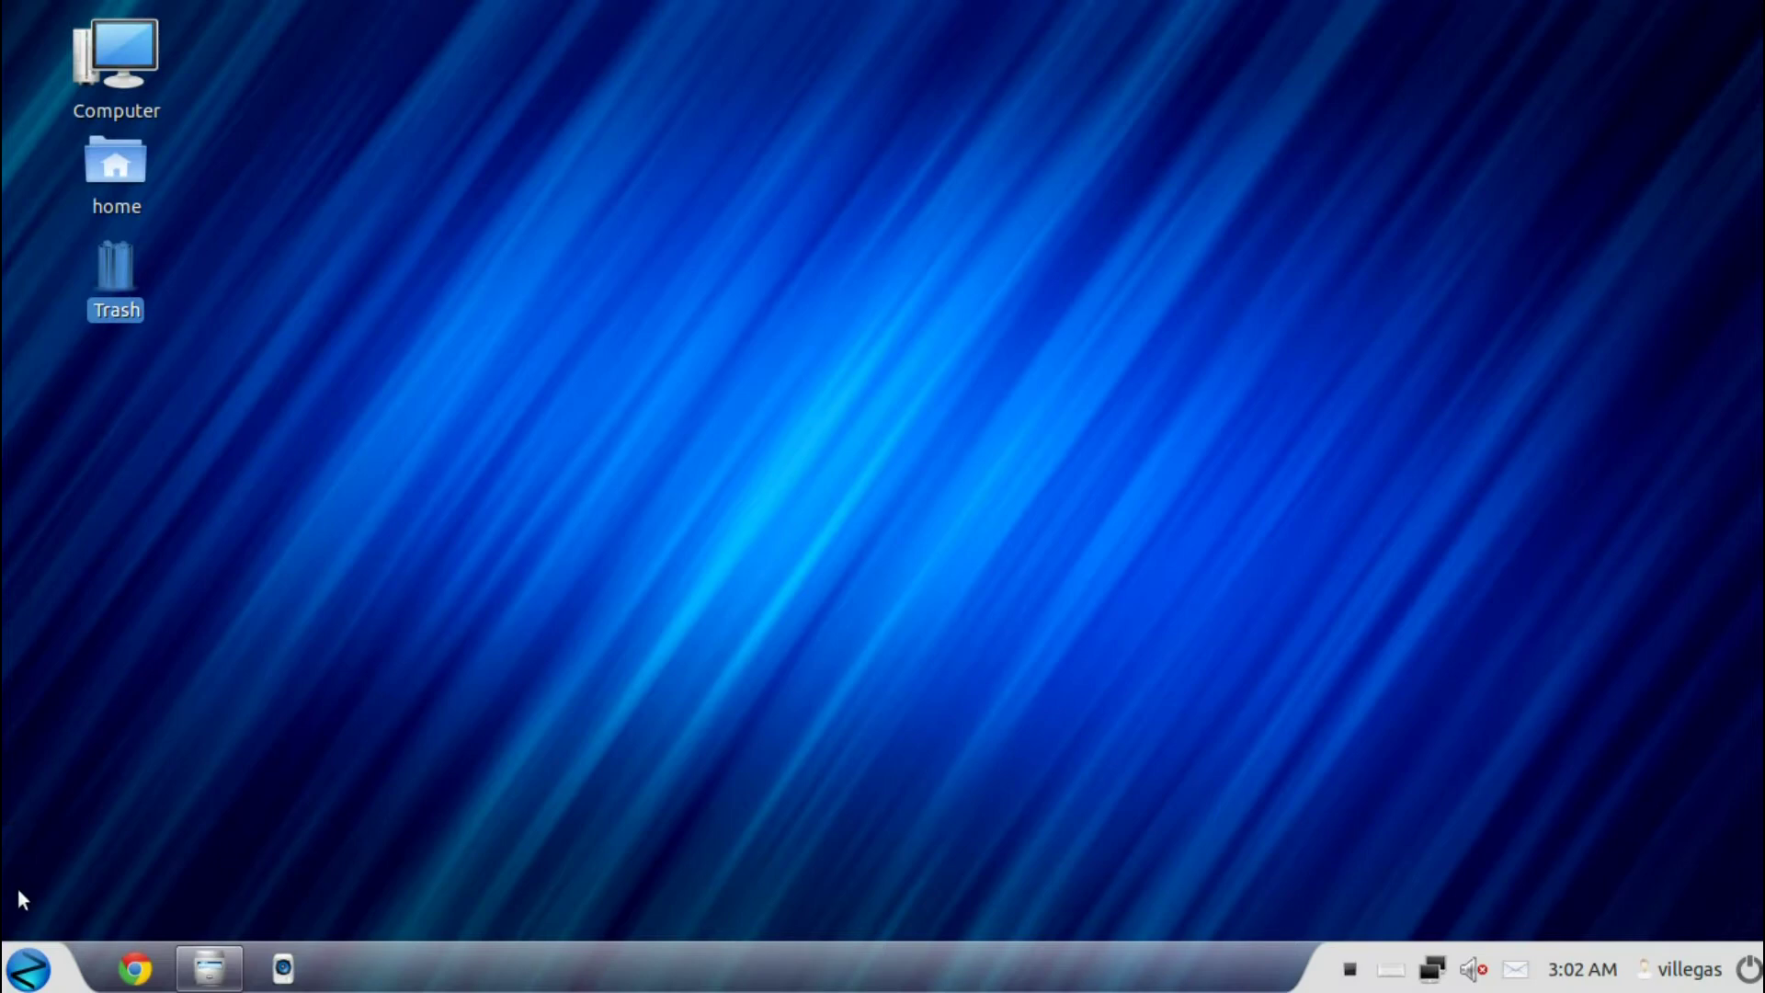
View the About GNOME Terminal info from Accessories, then close the terminal
left_click(27, 969)
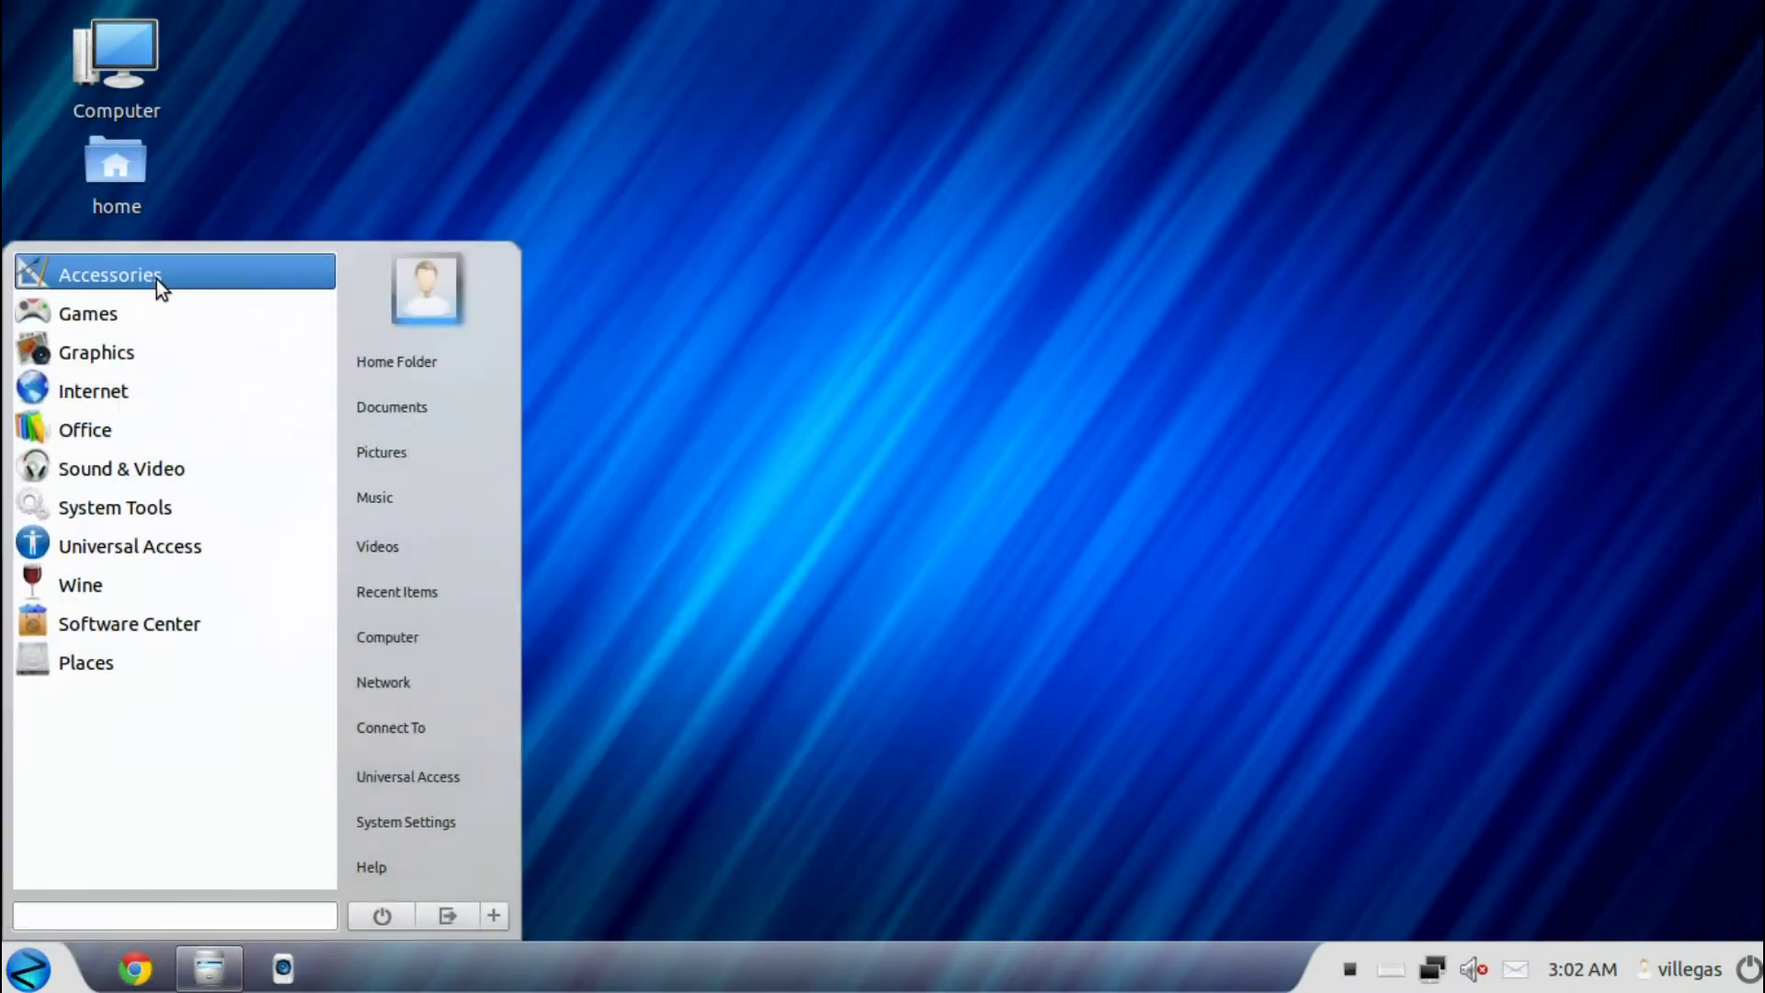
left_click(157, 278)
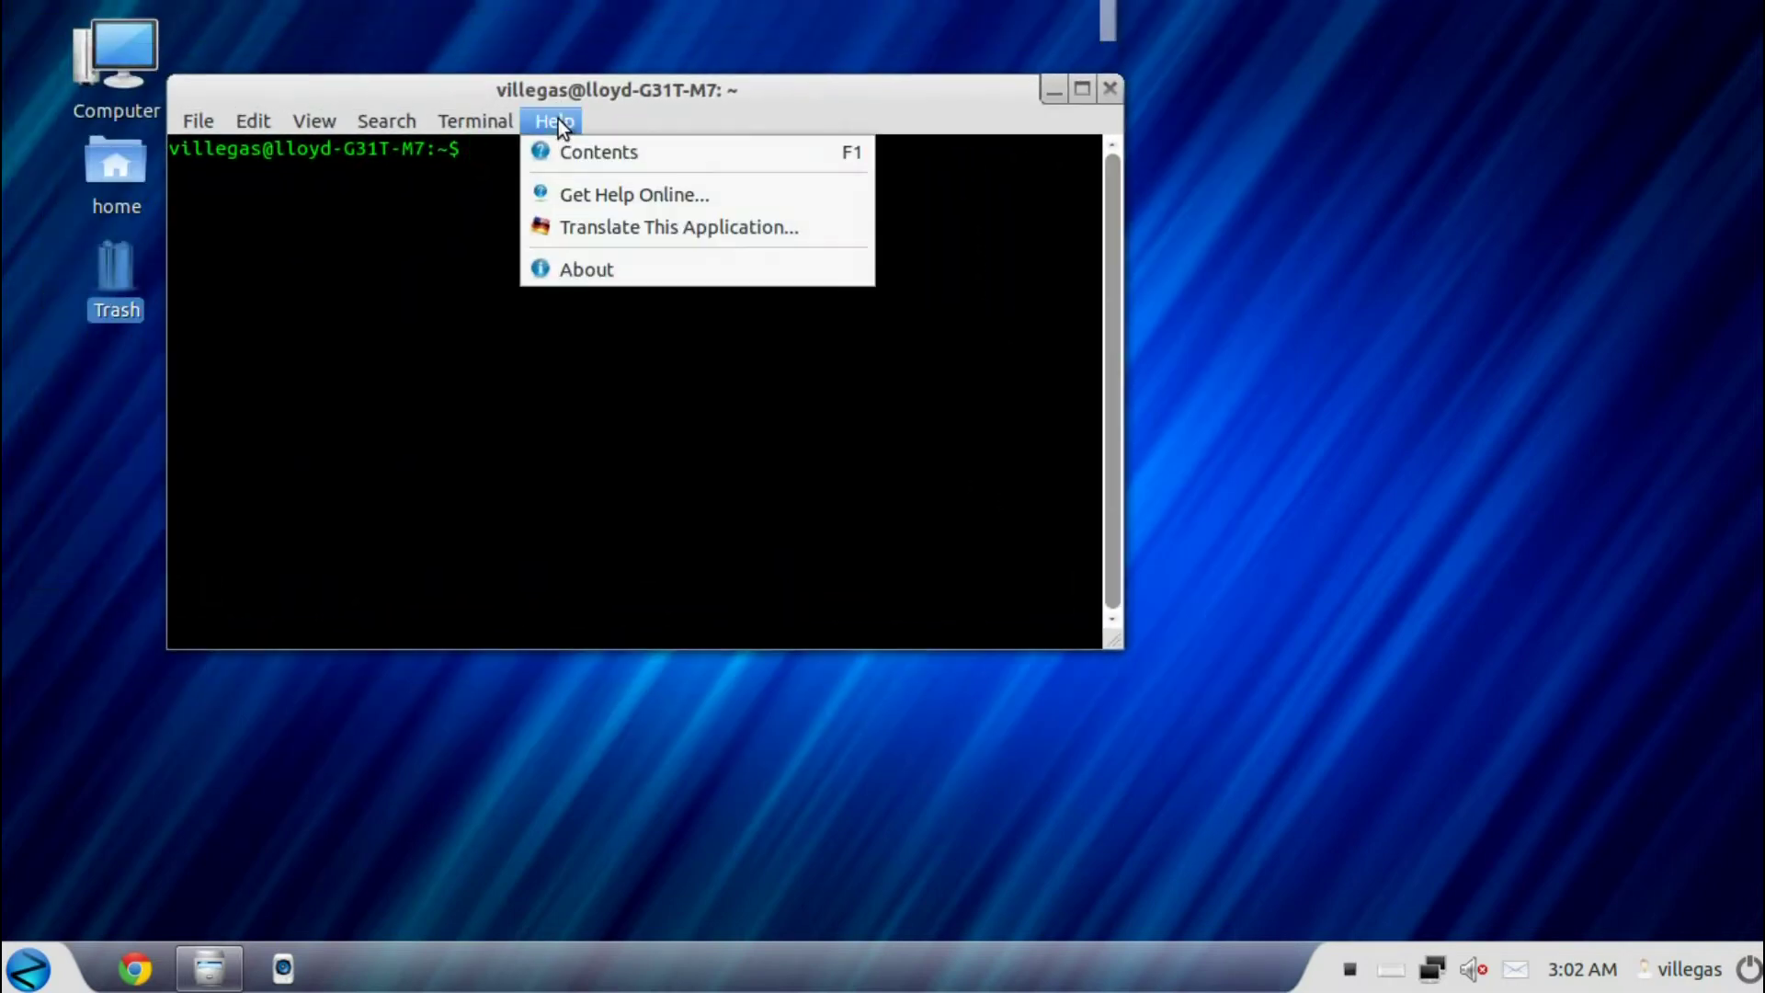
left_click(565, 265)
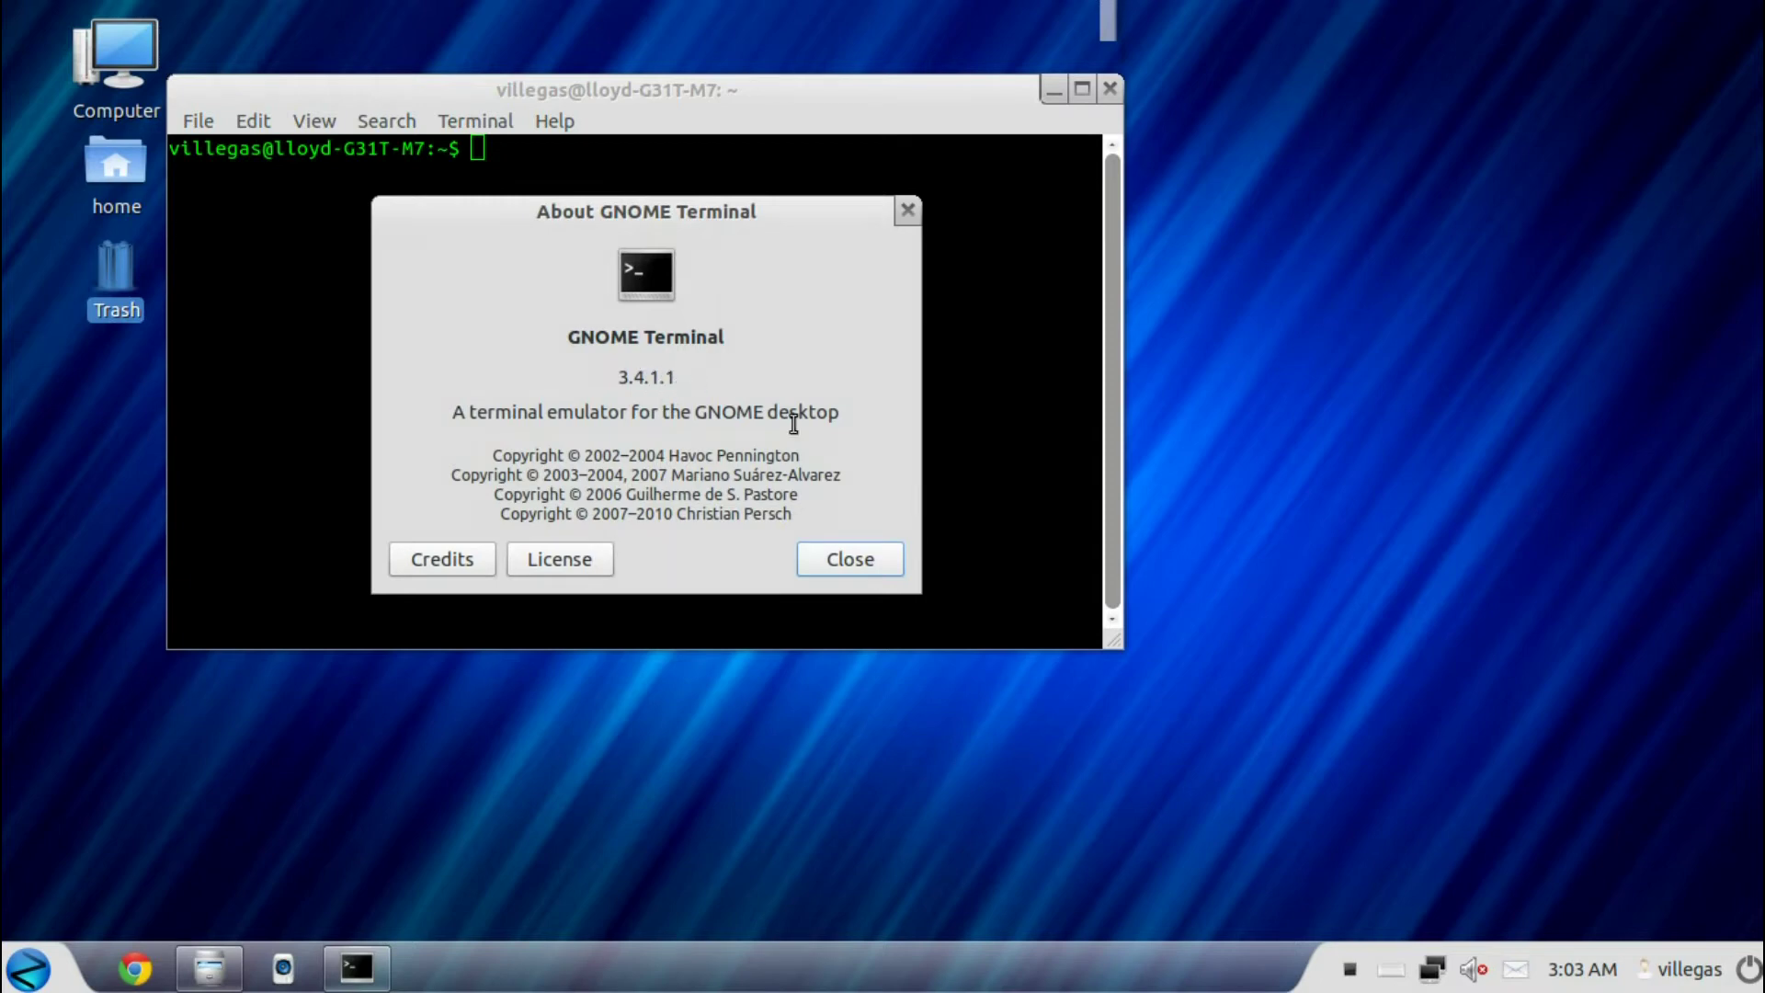
left_click(874, 552)
key("alt+F4")
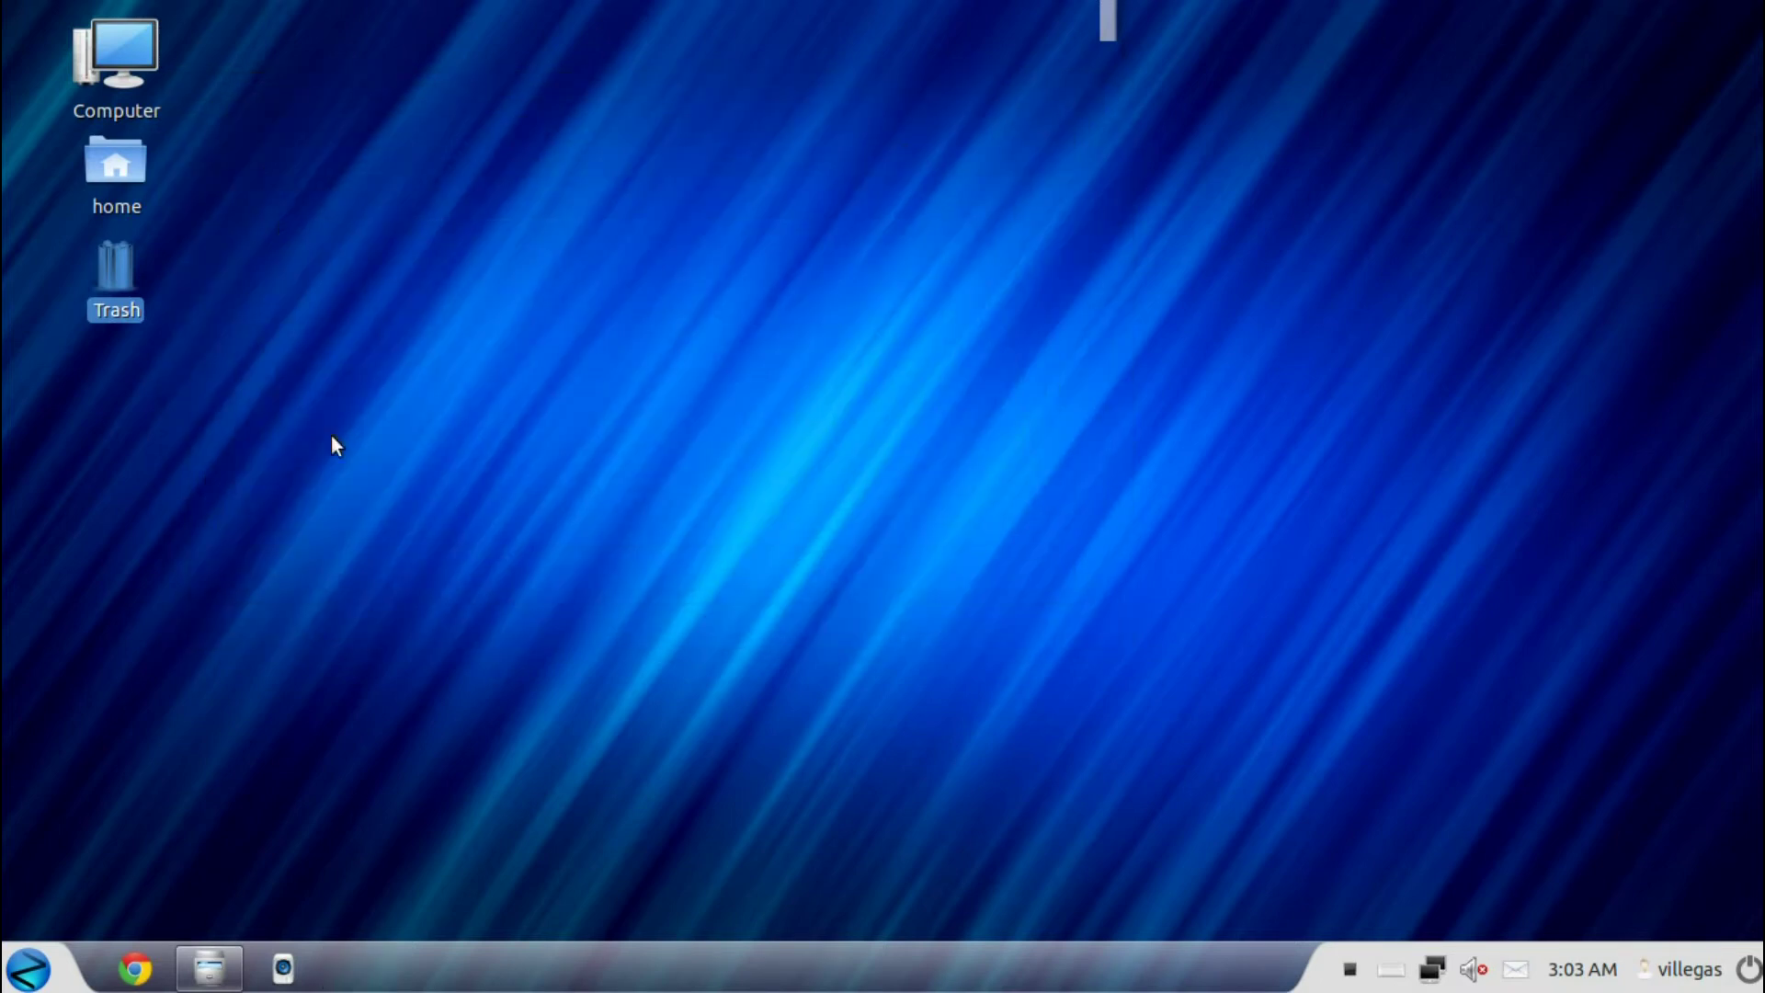
Launch gedit from Accessories, move it down, view its About box, then close it
left_click(28, 969)
left_click(83, 272)
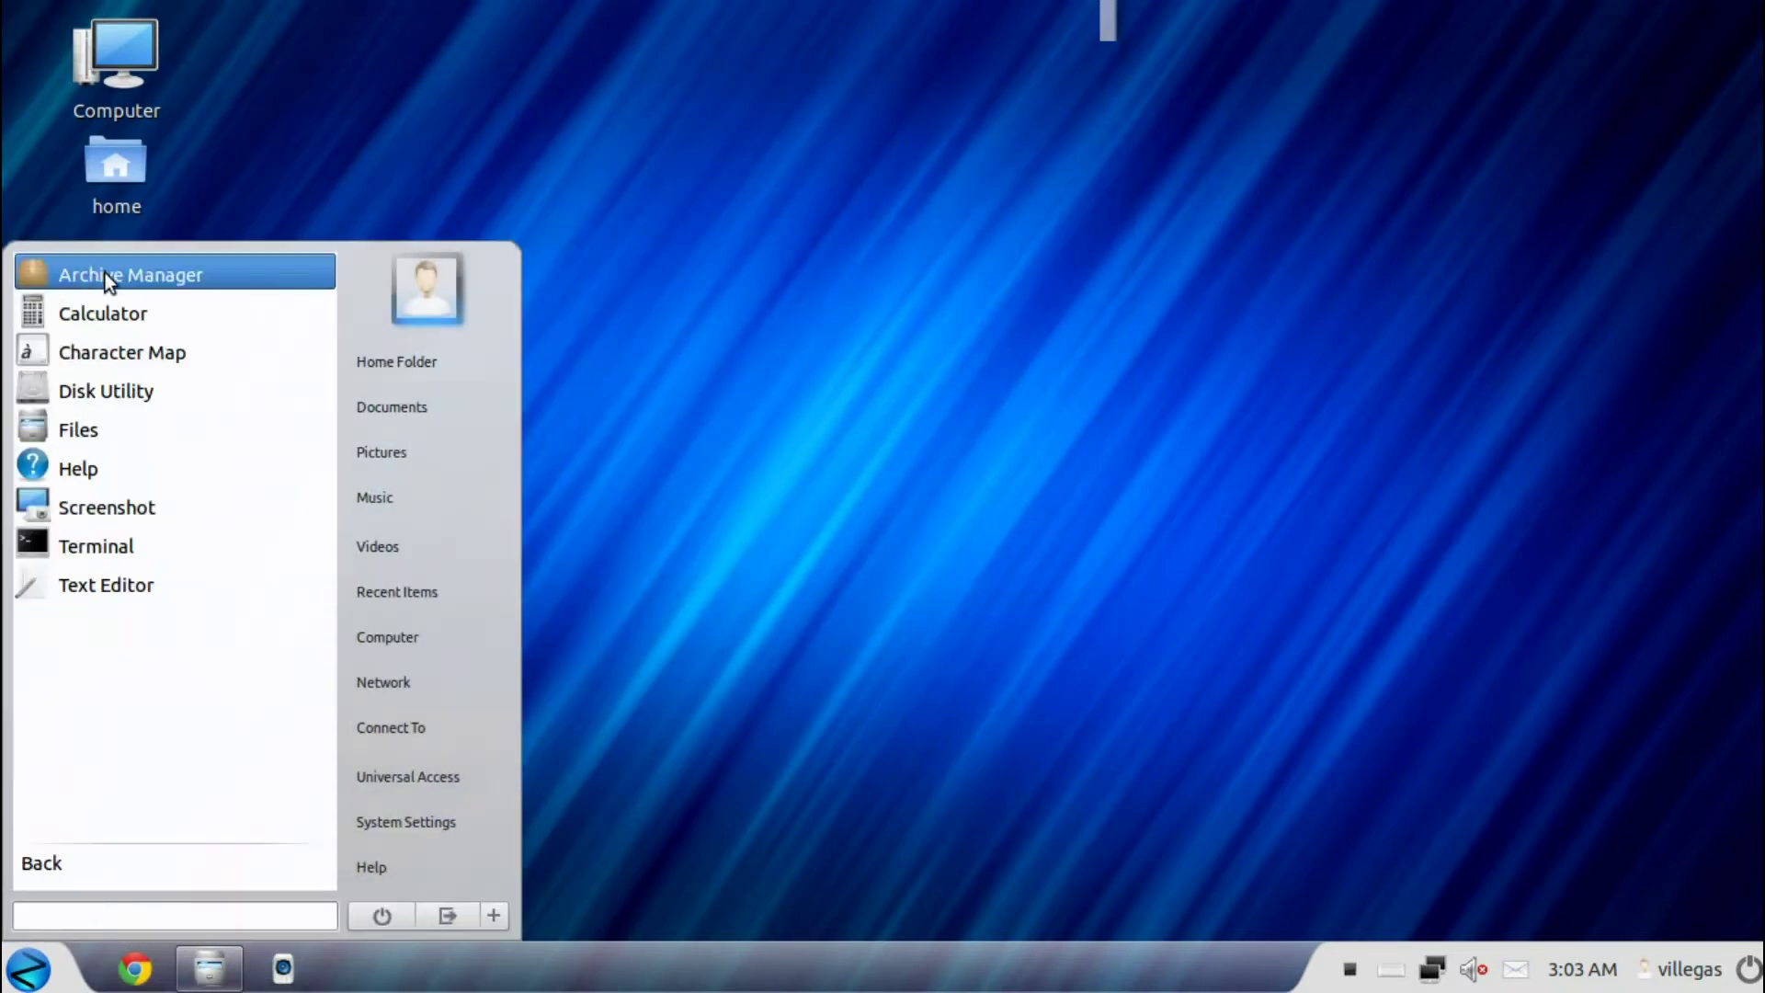
left_click(125, 585)
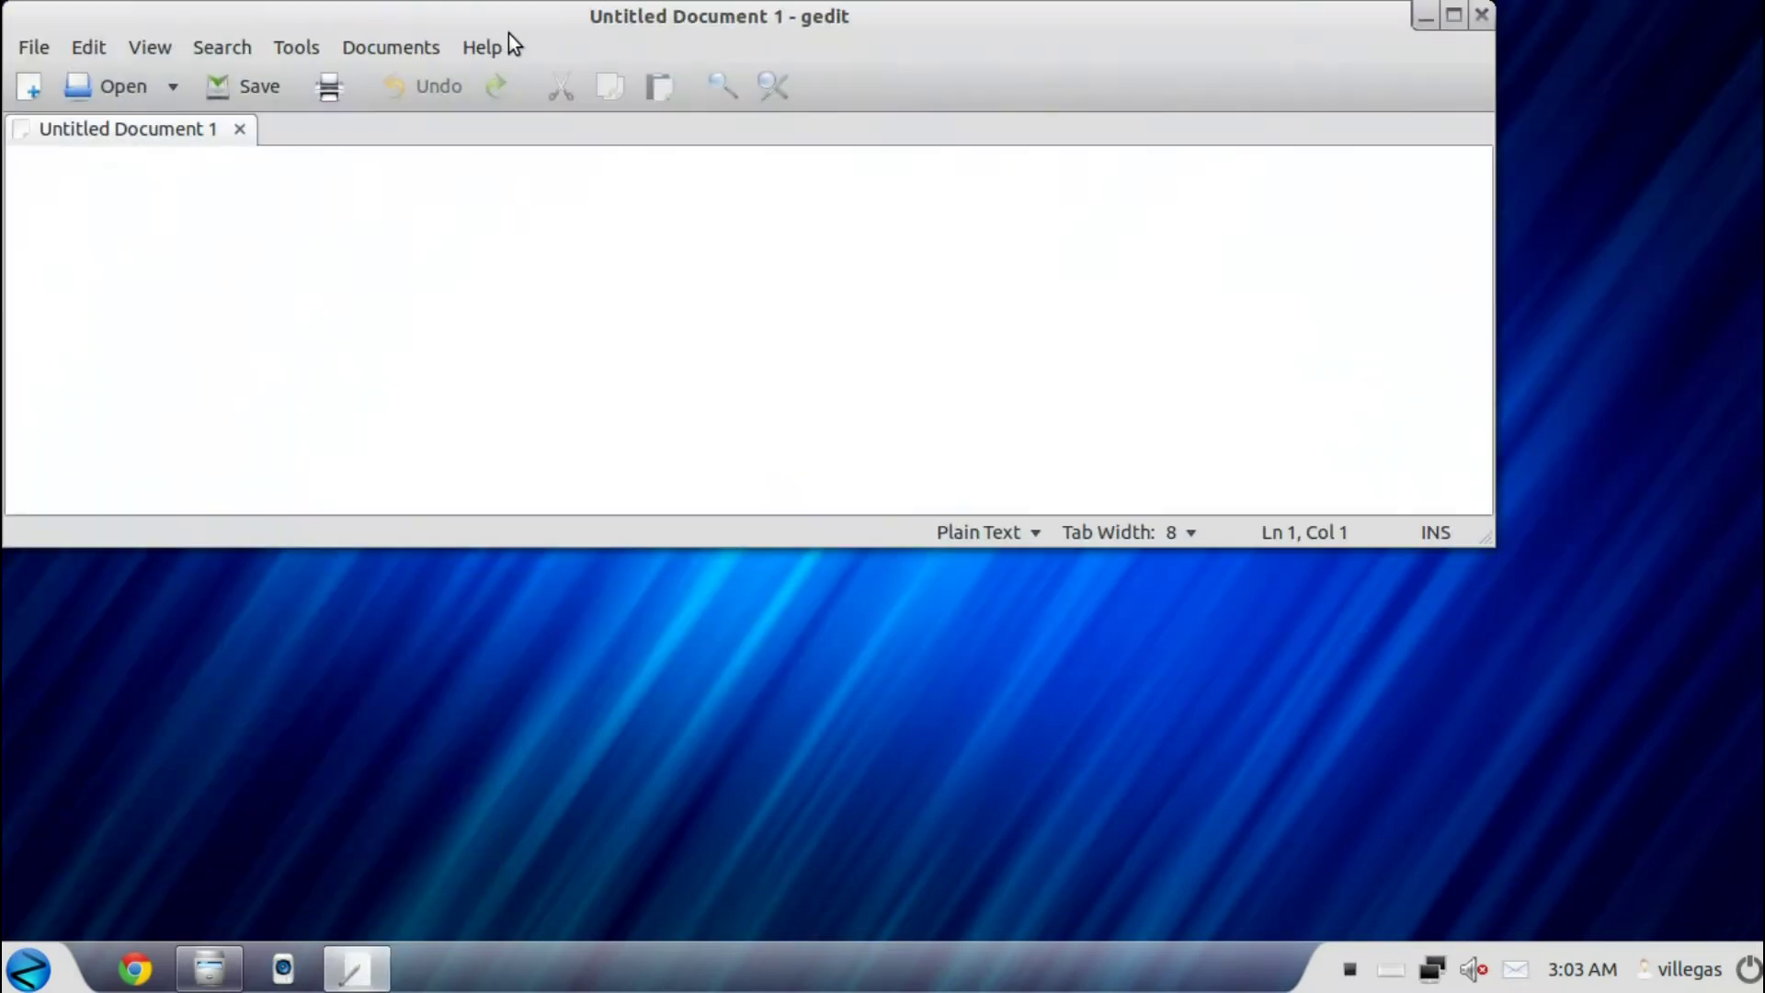
left_click_drag(506, 20, 686, 124)
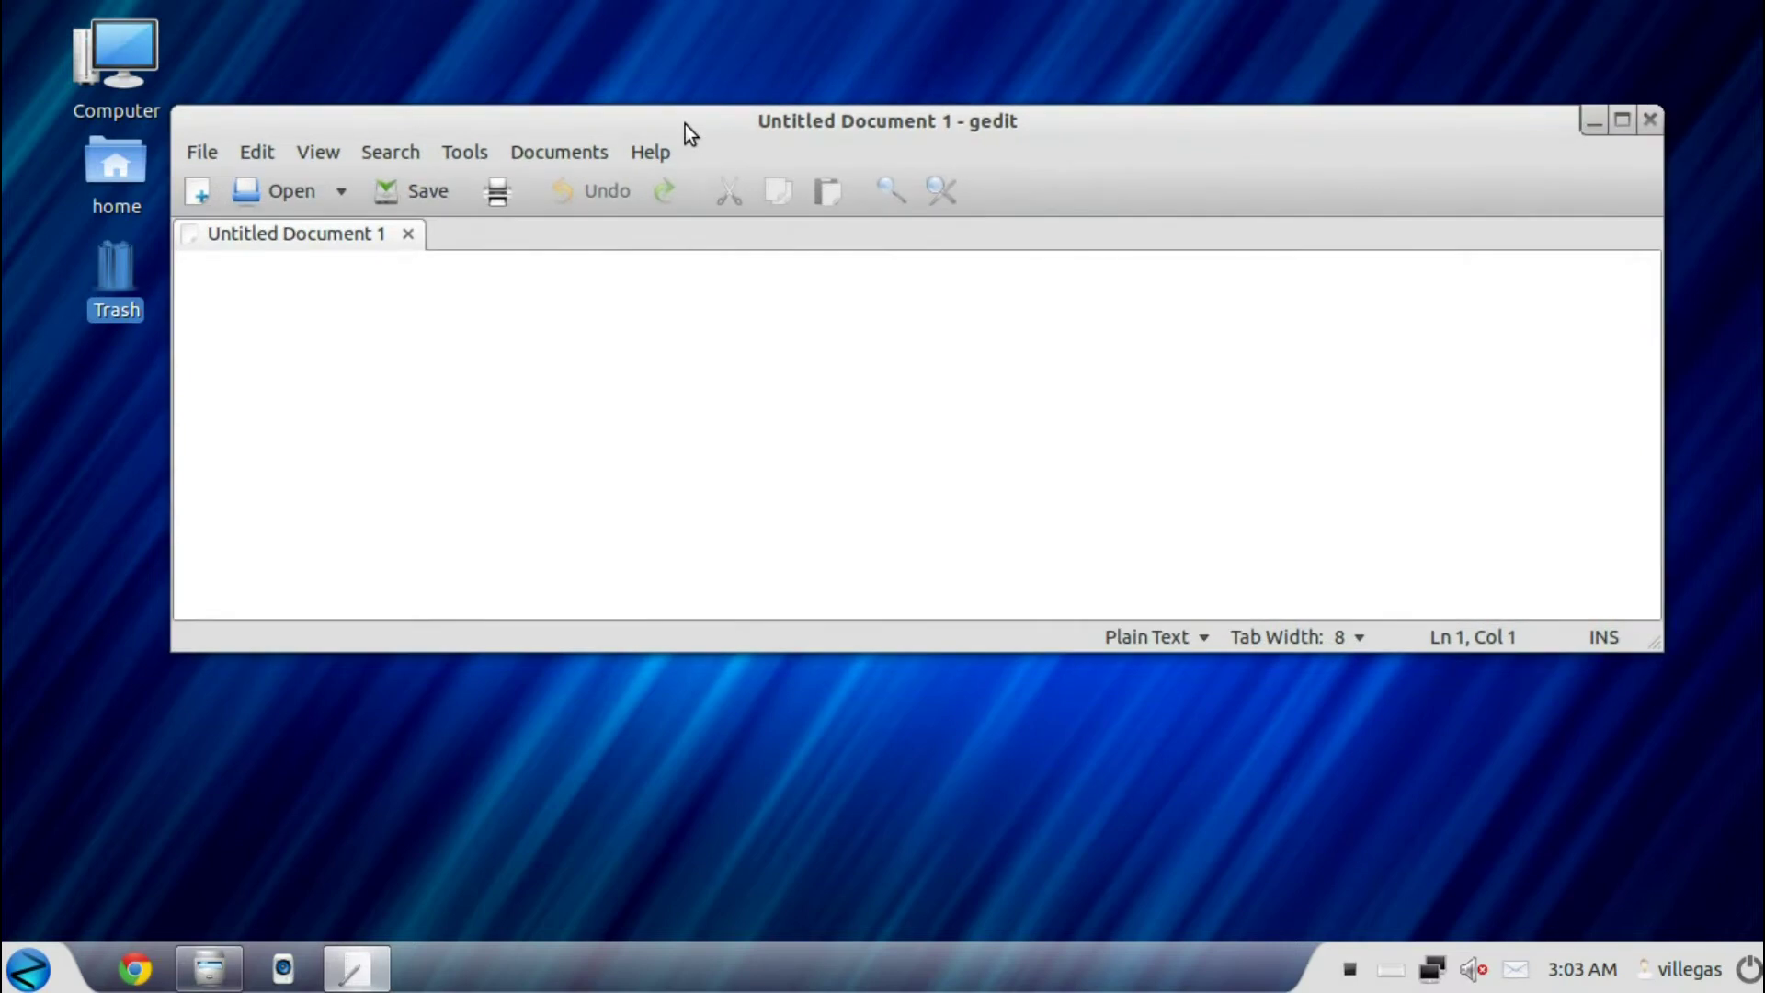
left_click(648, 149)
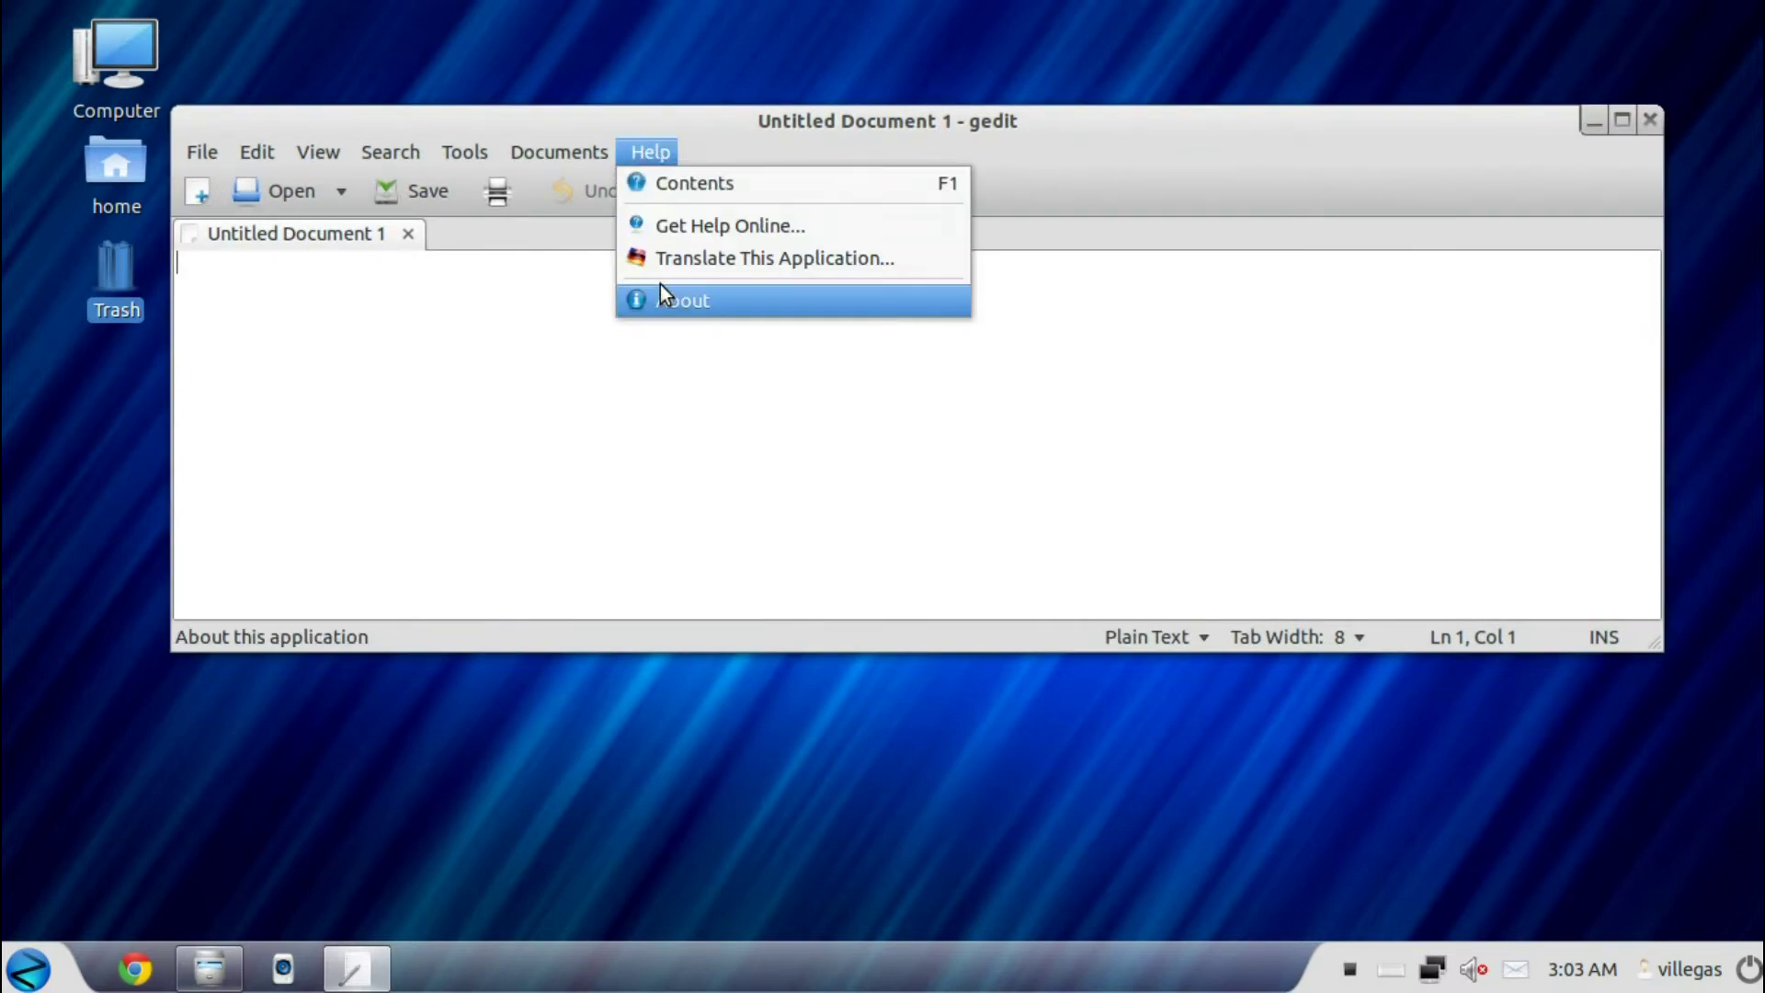
left_click(662, 295)
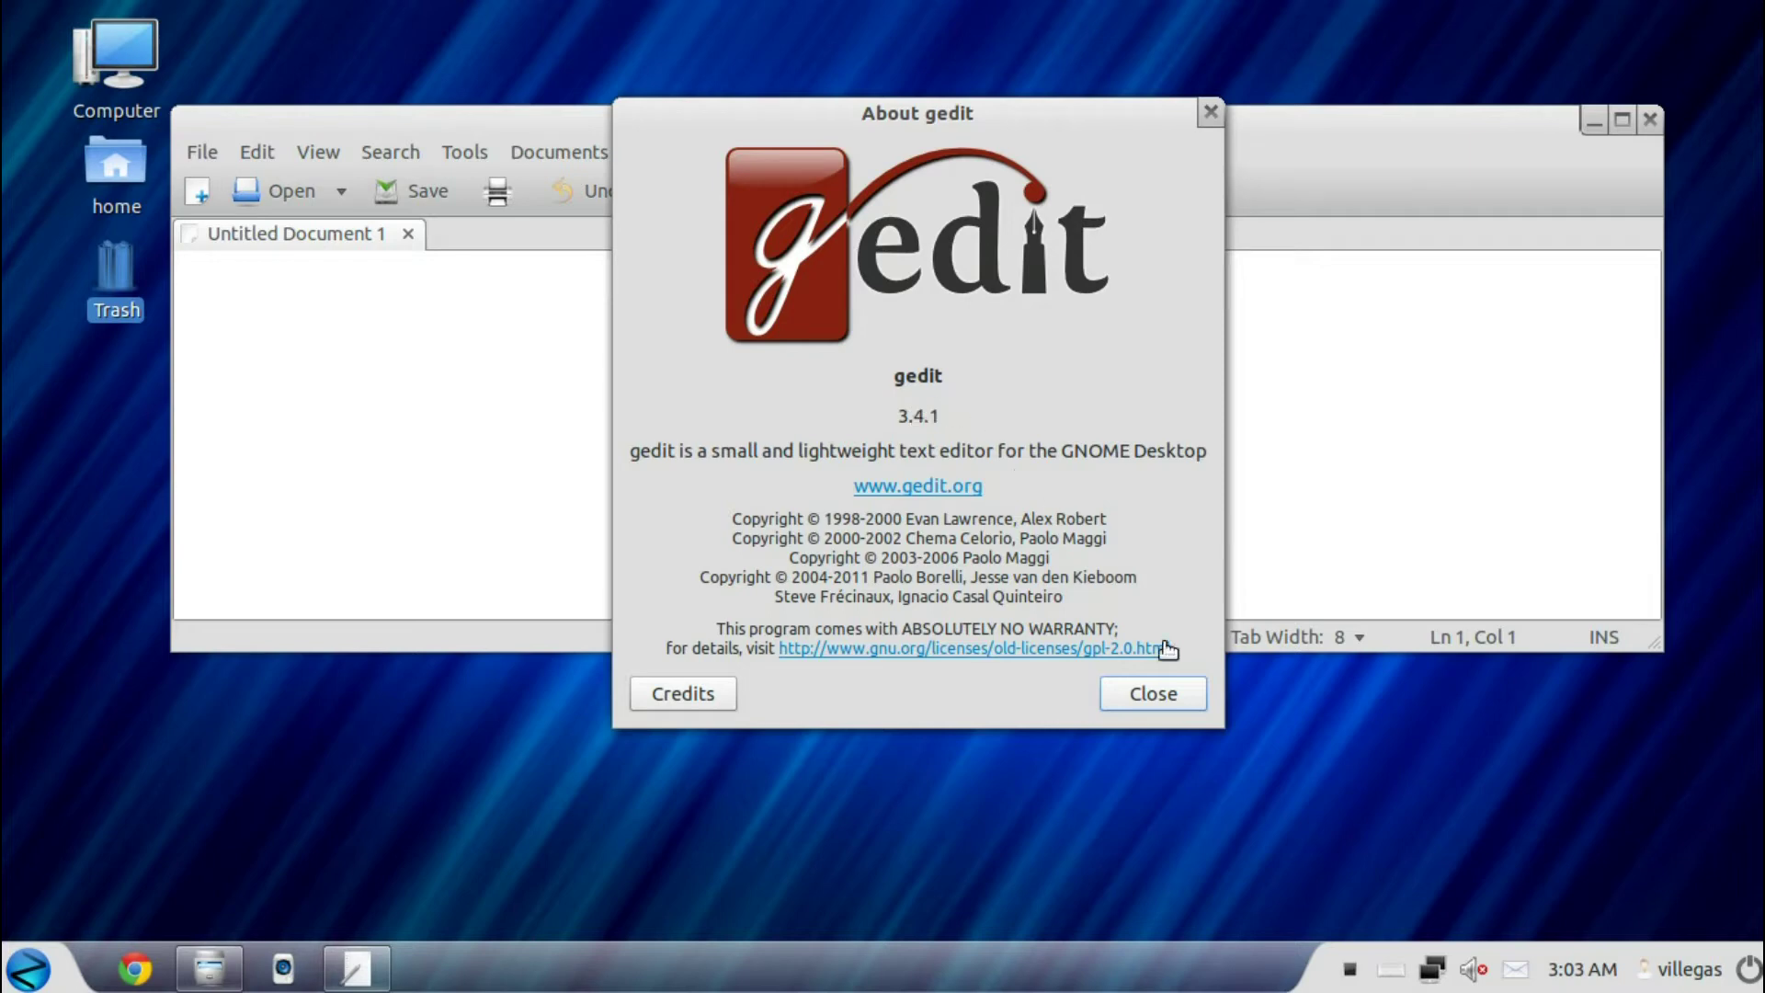
left_click(1179, 685)
left_click(1650, 119)
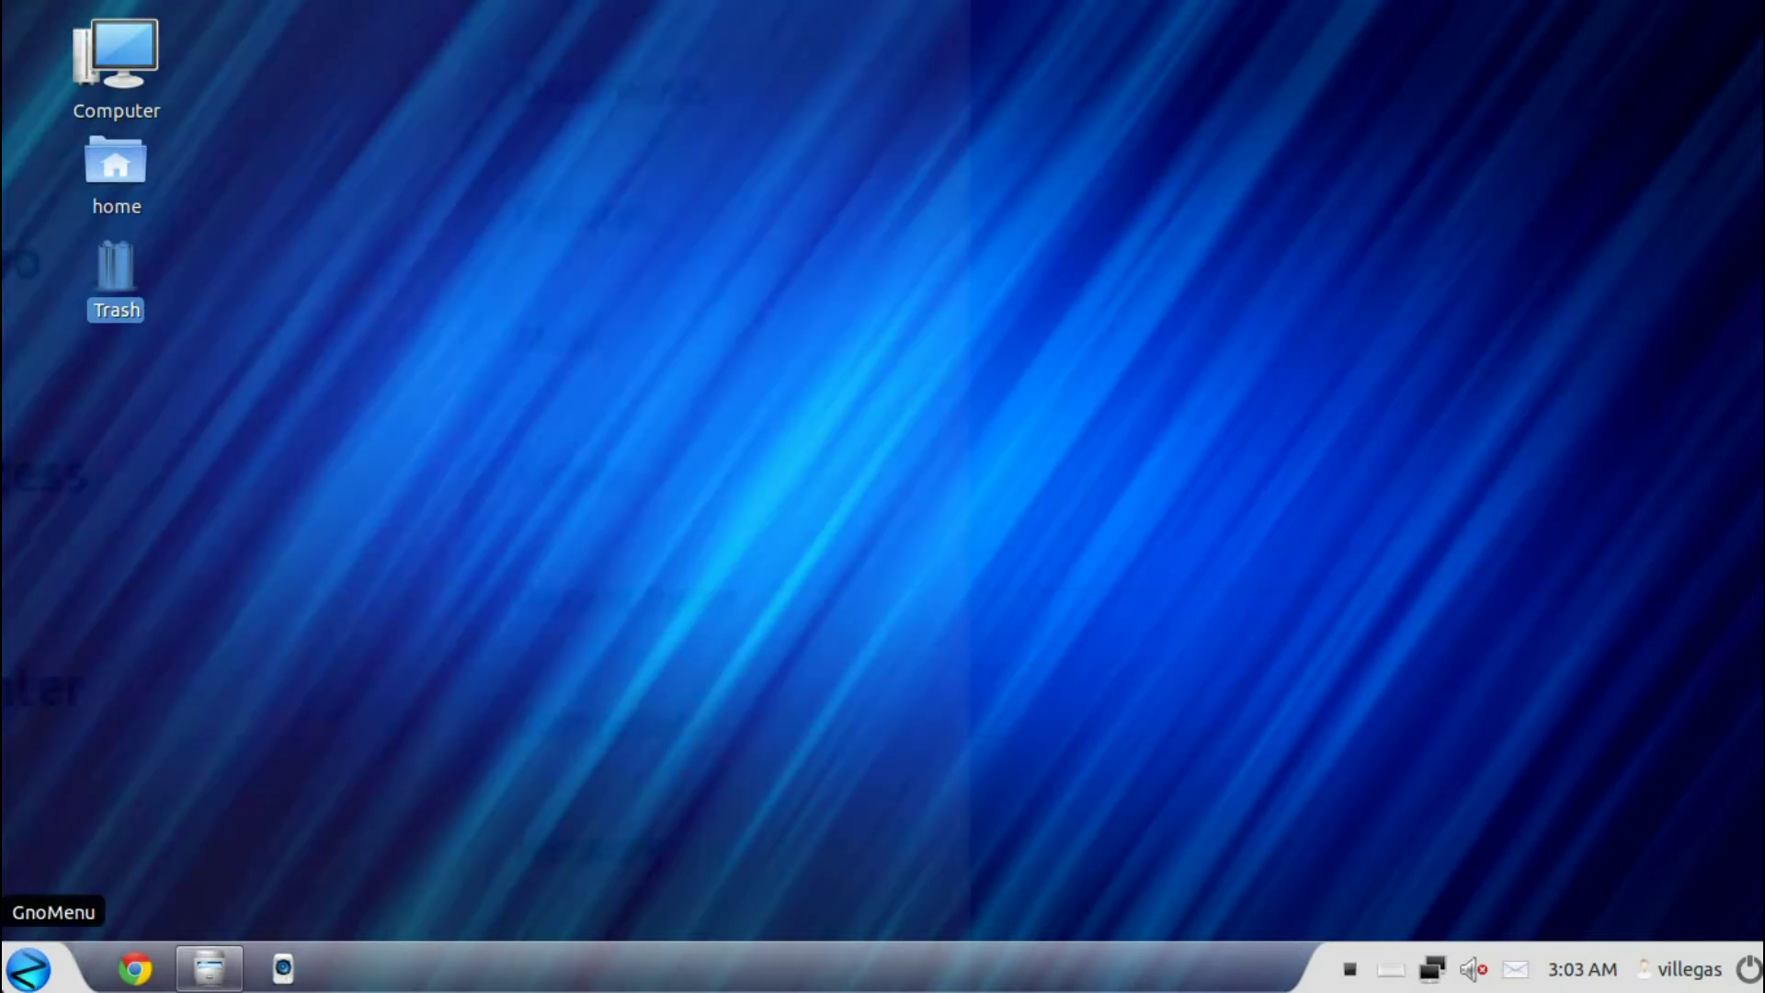
Browse the Games list, then launch Document Viewer from Graphics, nudge it and close it
left_click(28, 968)
left_click(125, 315)
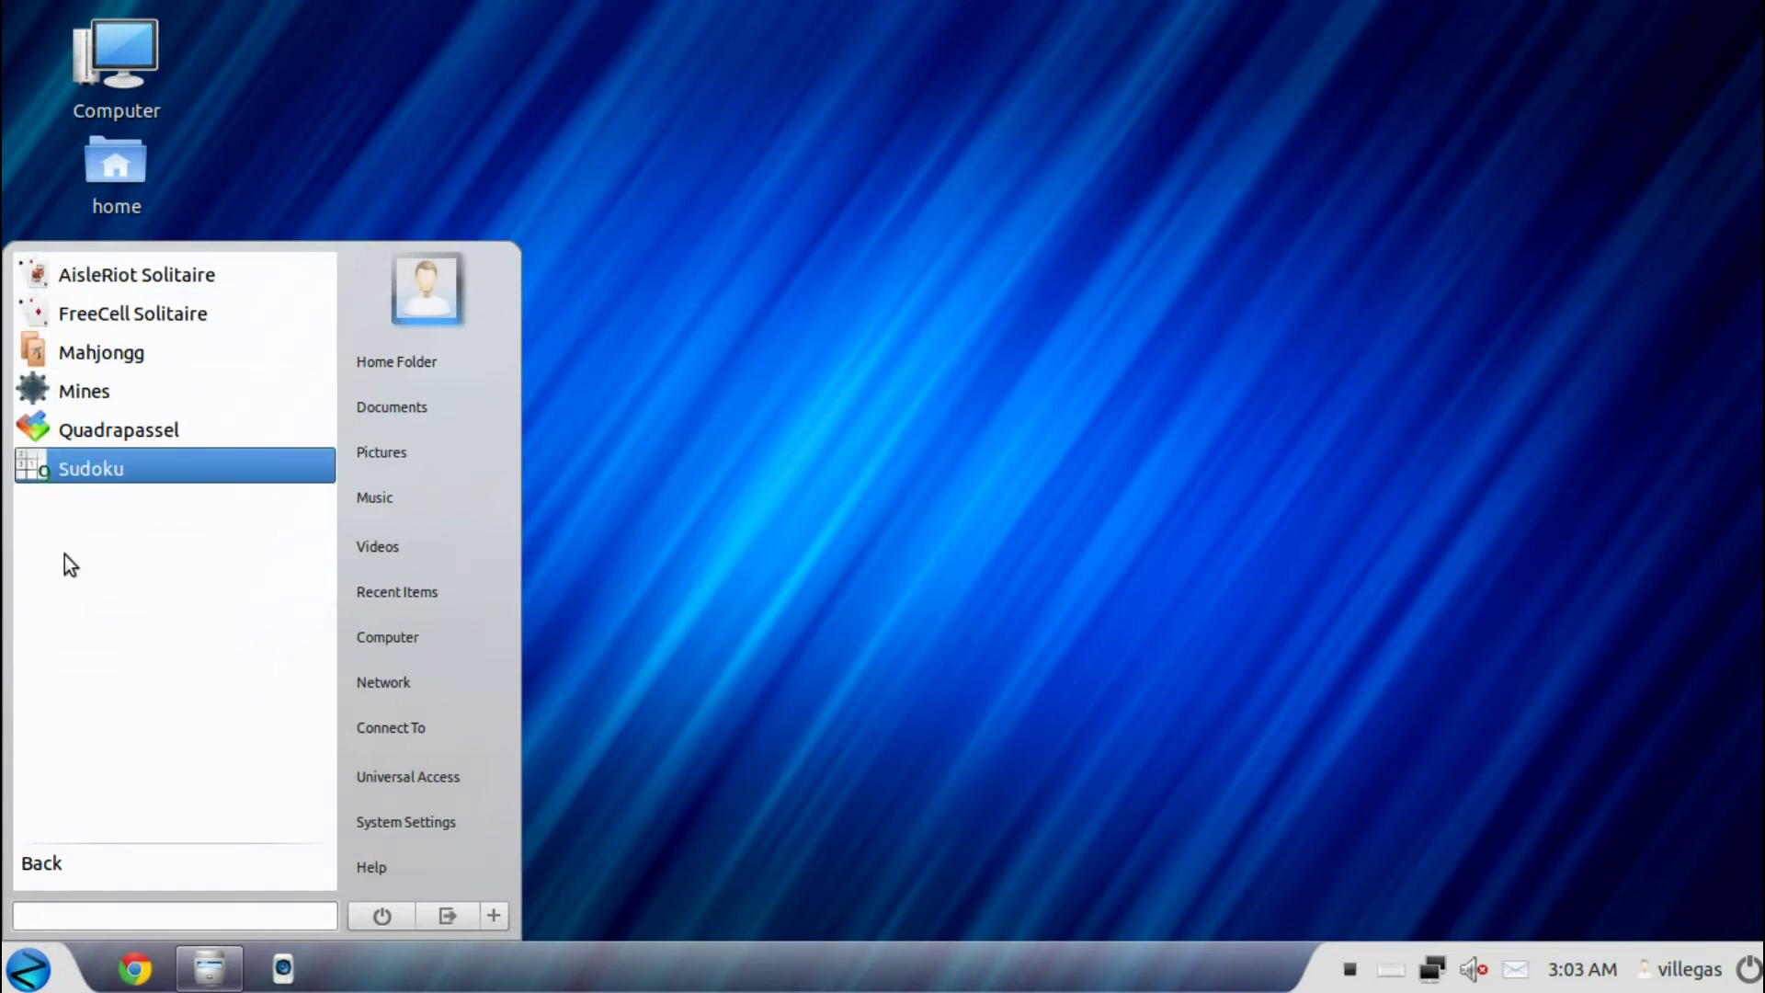
left_click(114, 869)
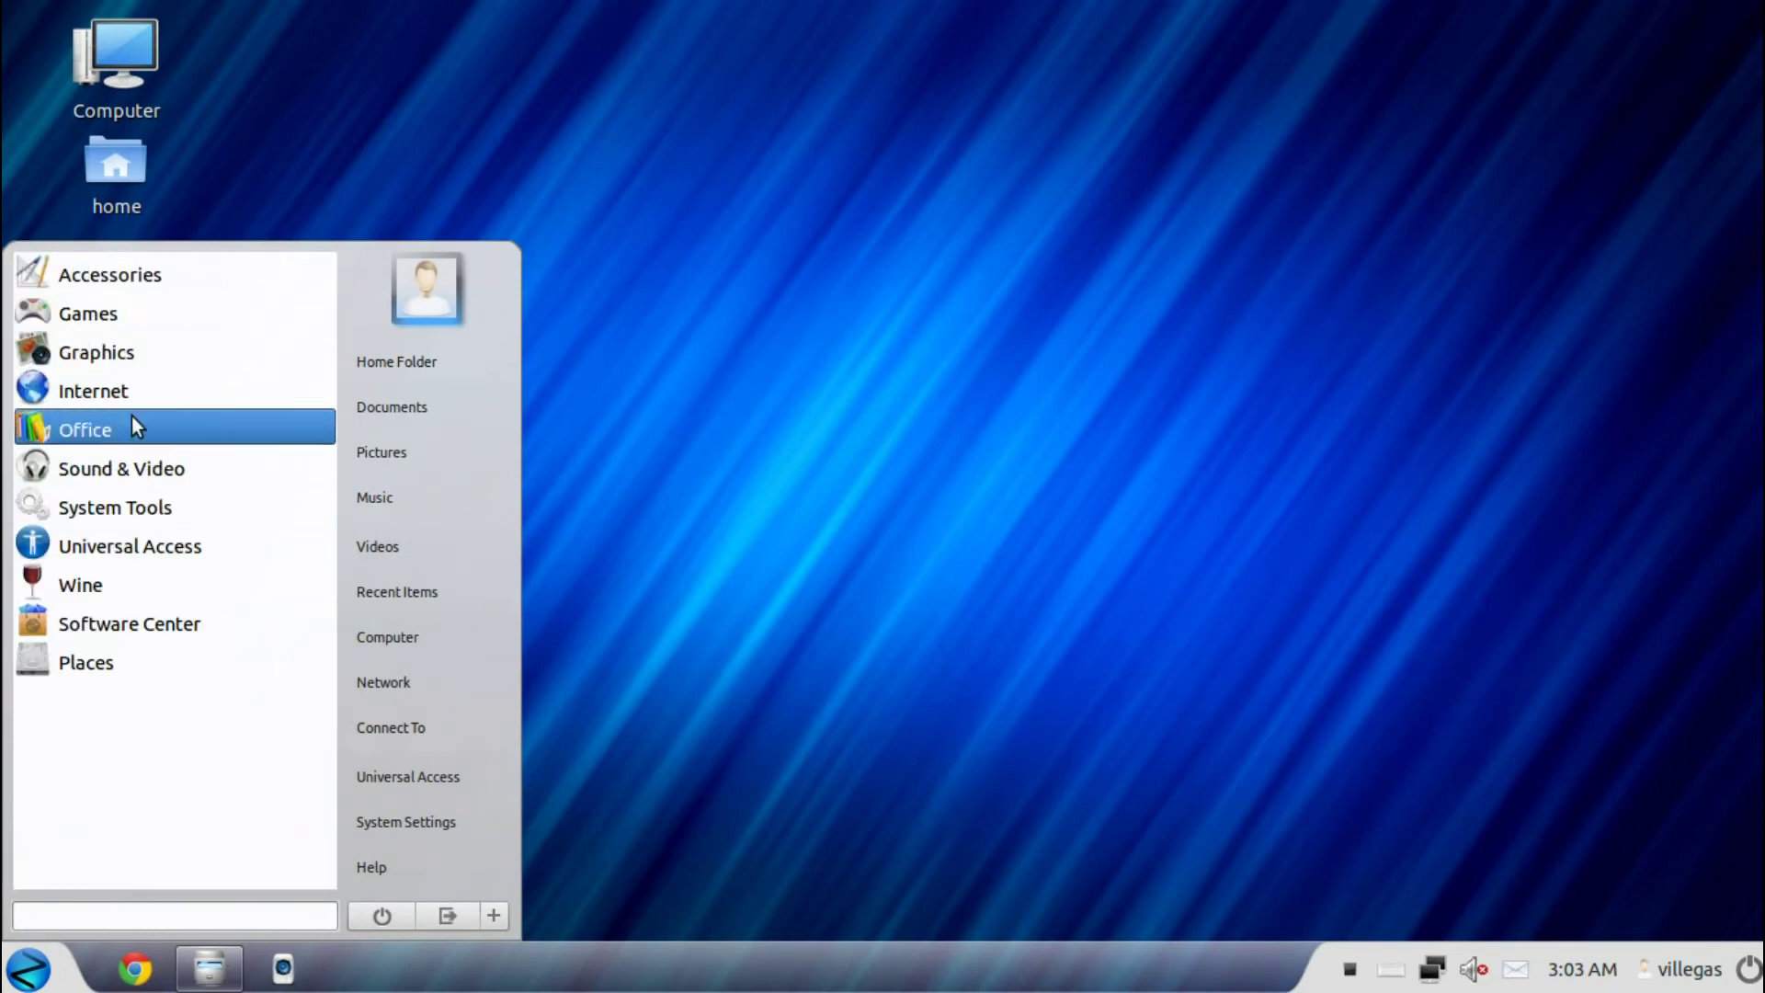
left_click(130, 360)
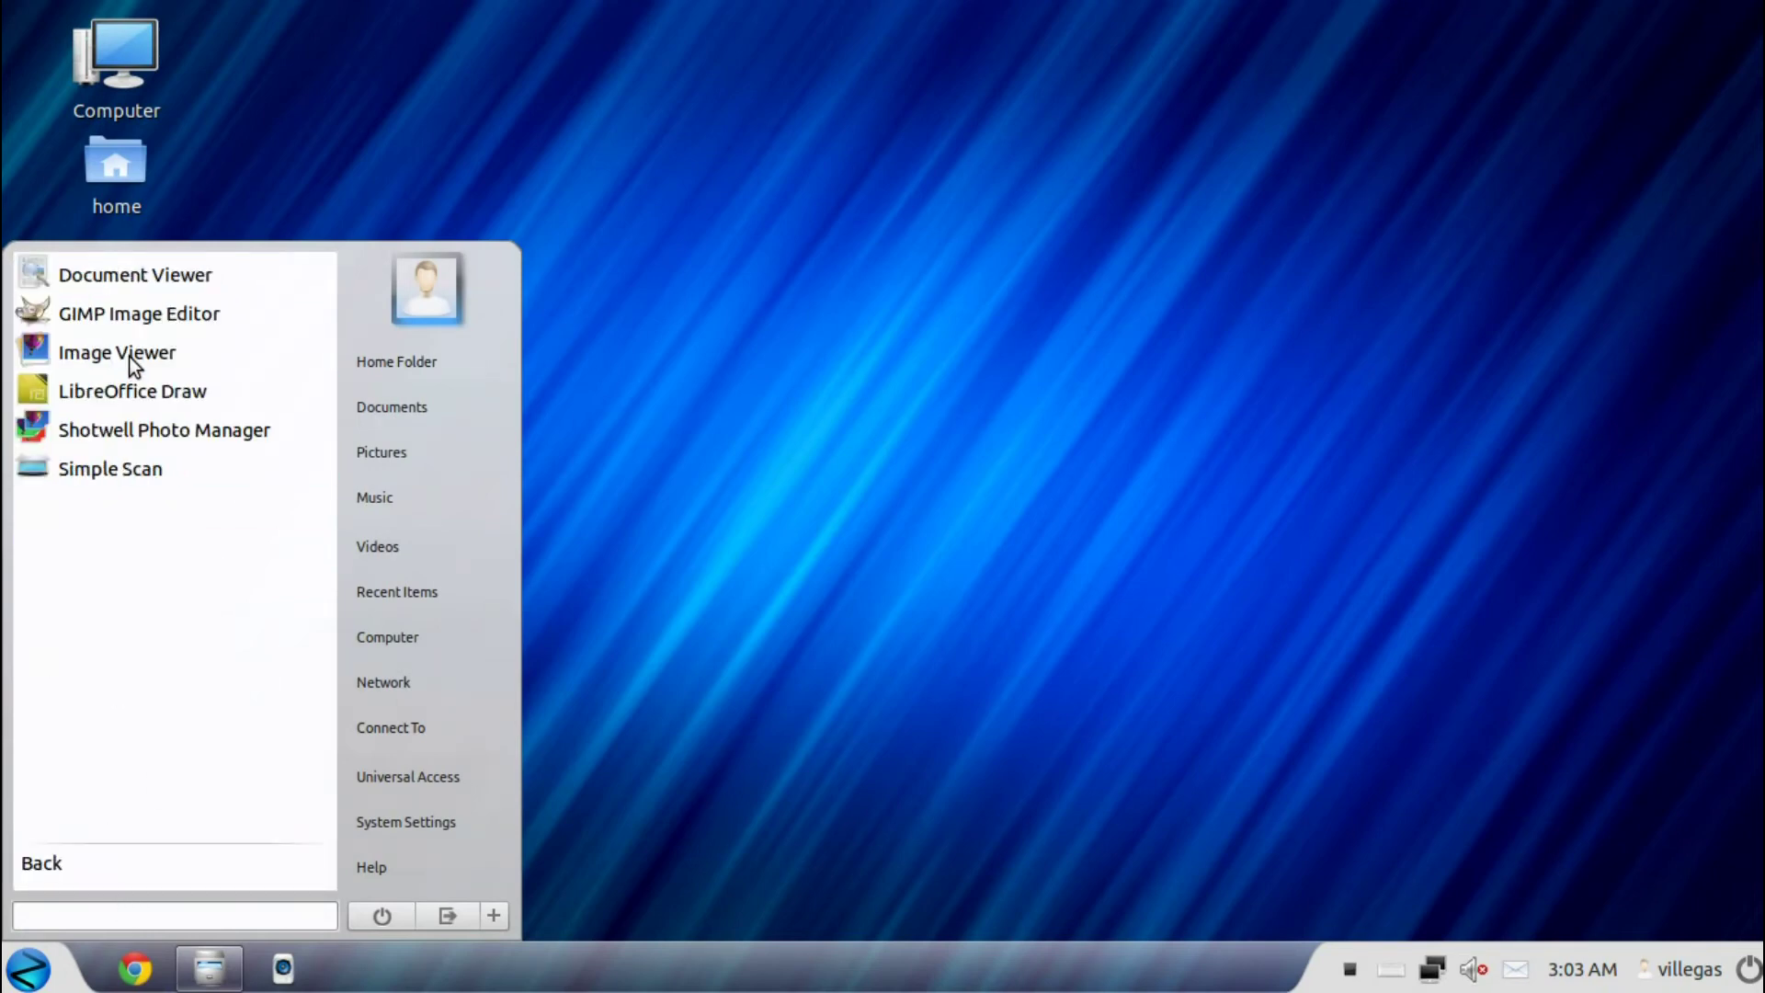
left_click(134, 275)
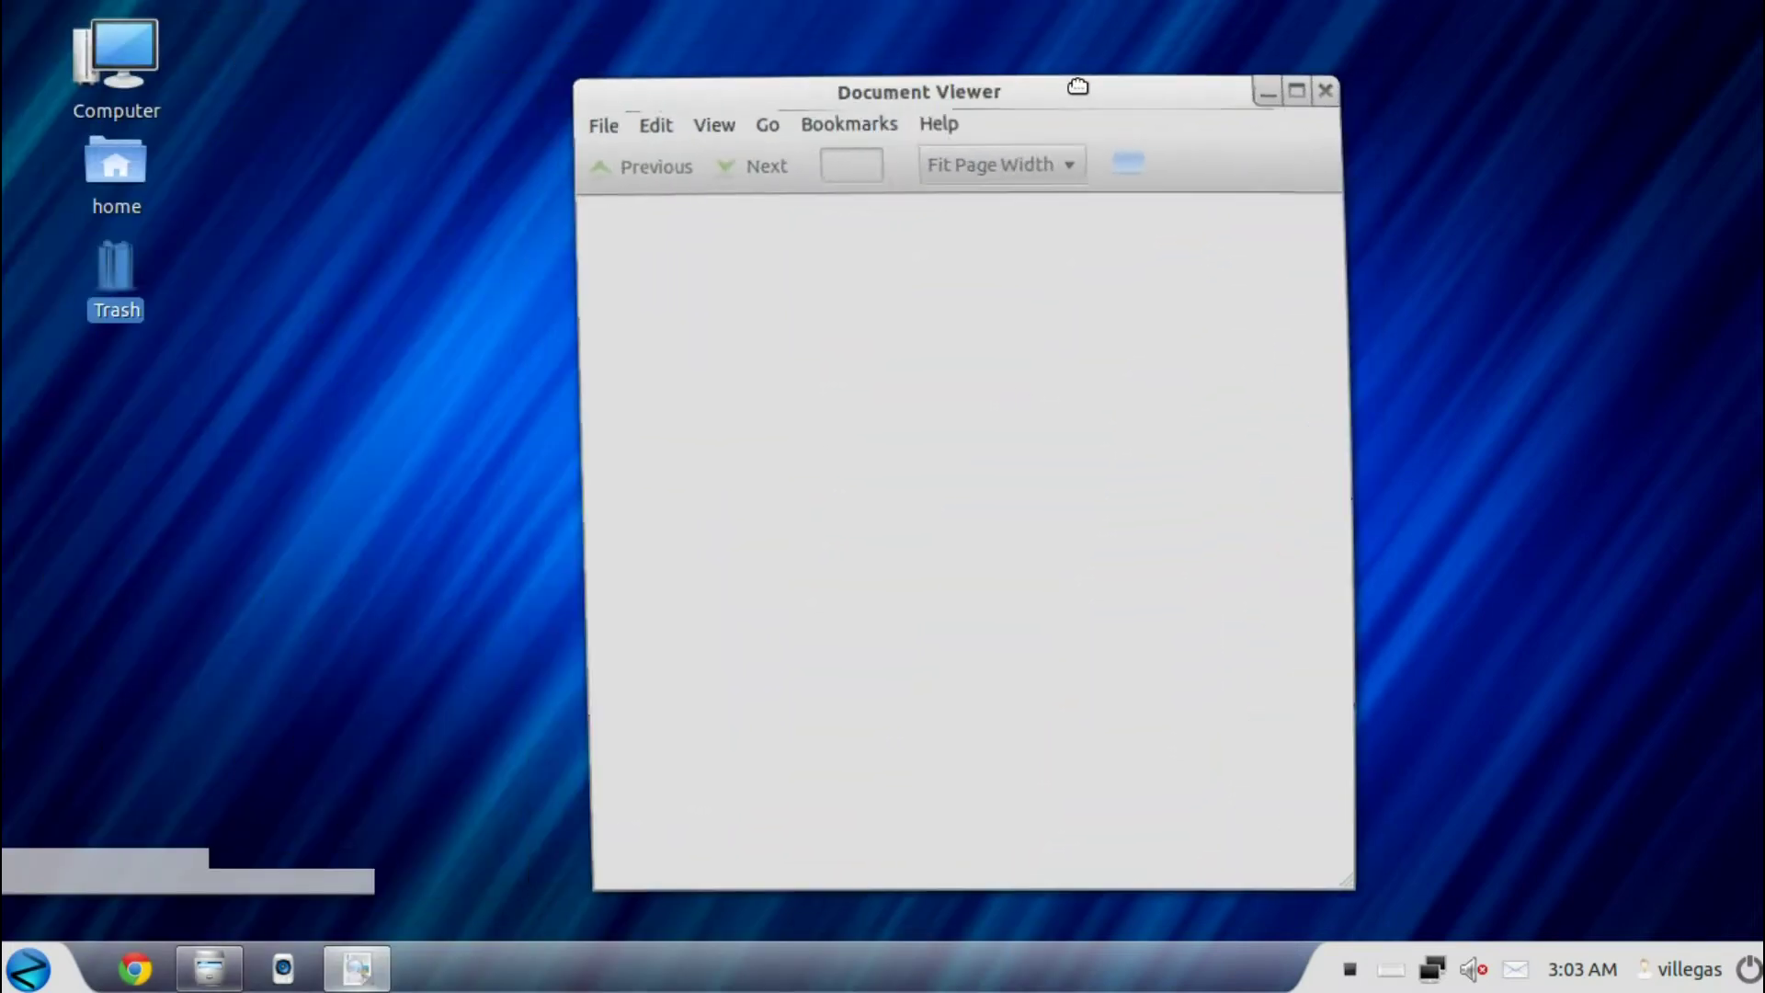
mouse_move(969, 89)
left_mouse_down()
mouse_move(996, 59)
mouse_move(992, 74)
left_mouse_up()
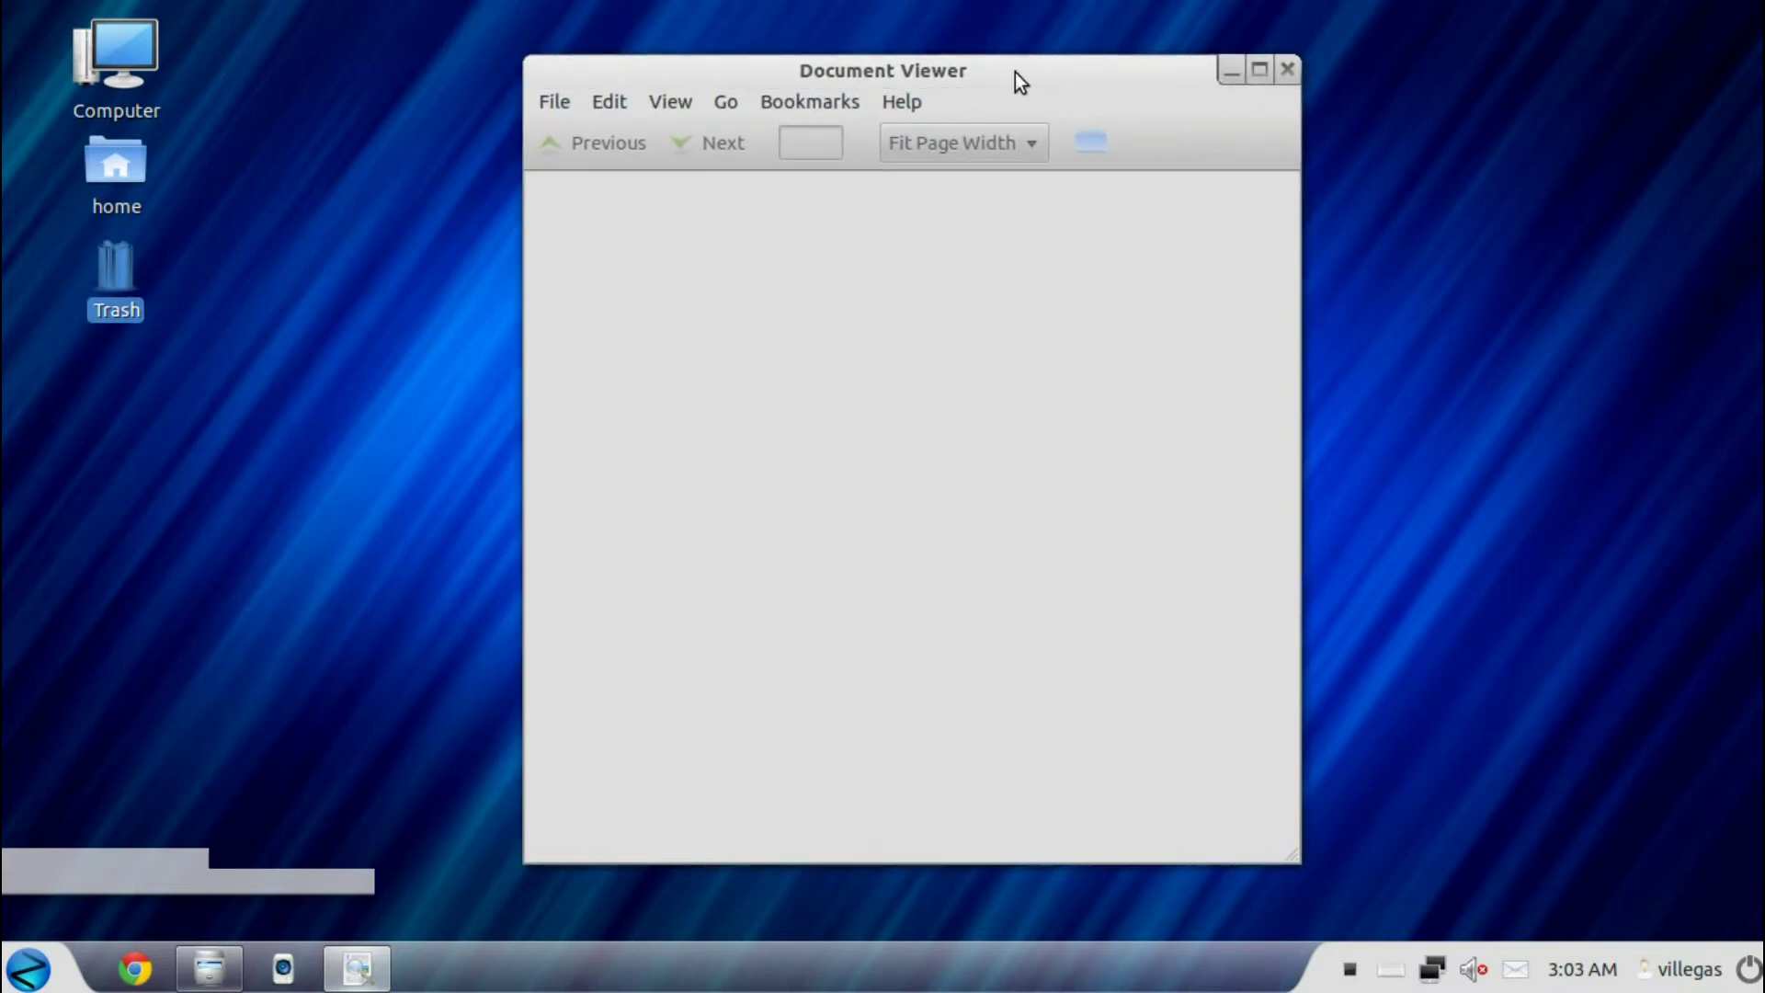
left_click(1285, 70)
Launch GIMP Image Editor from the Graphics category
left_click(28, 969)
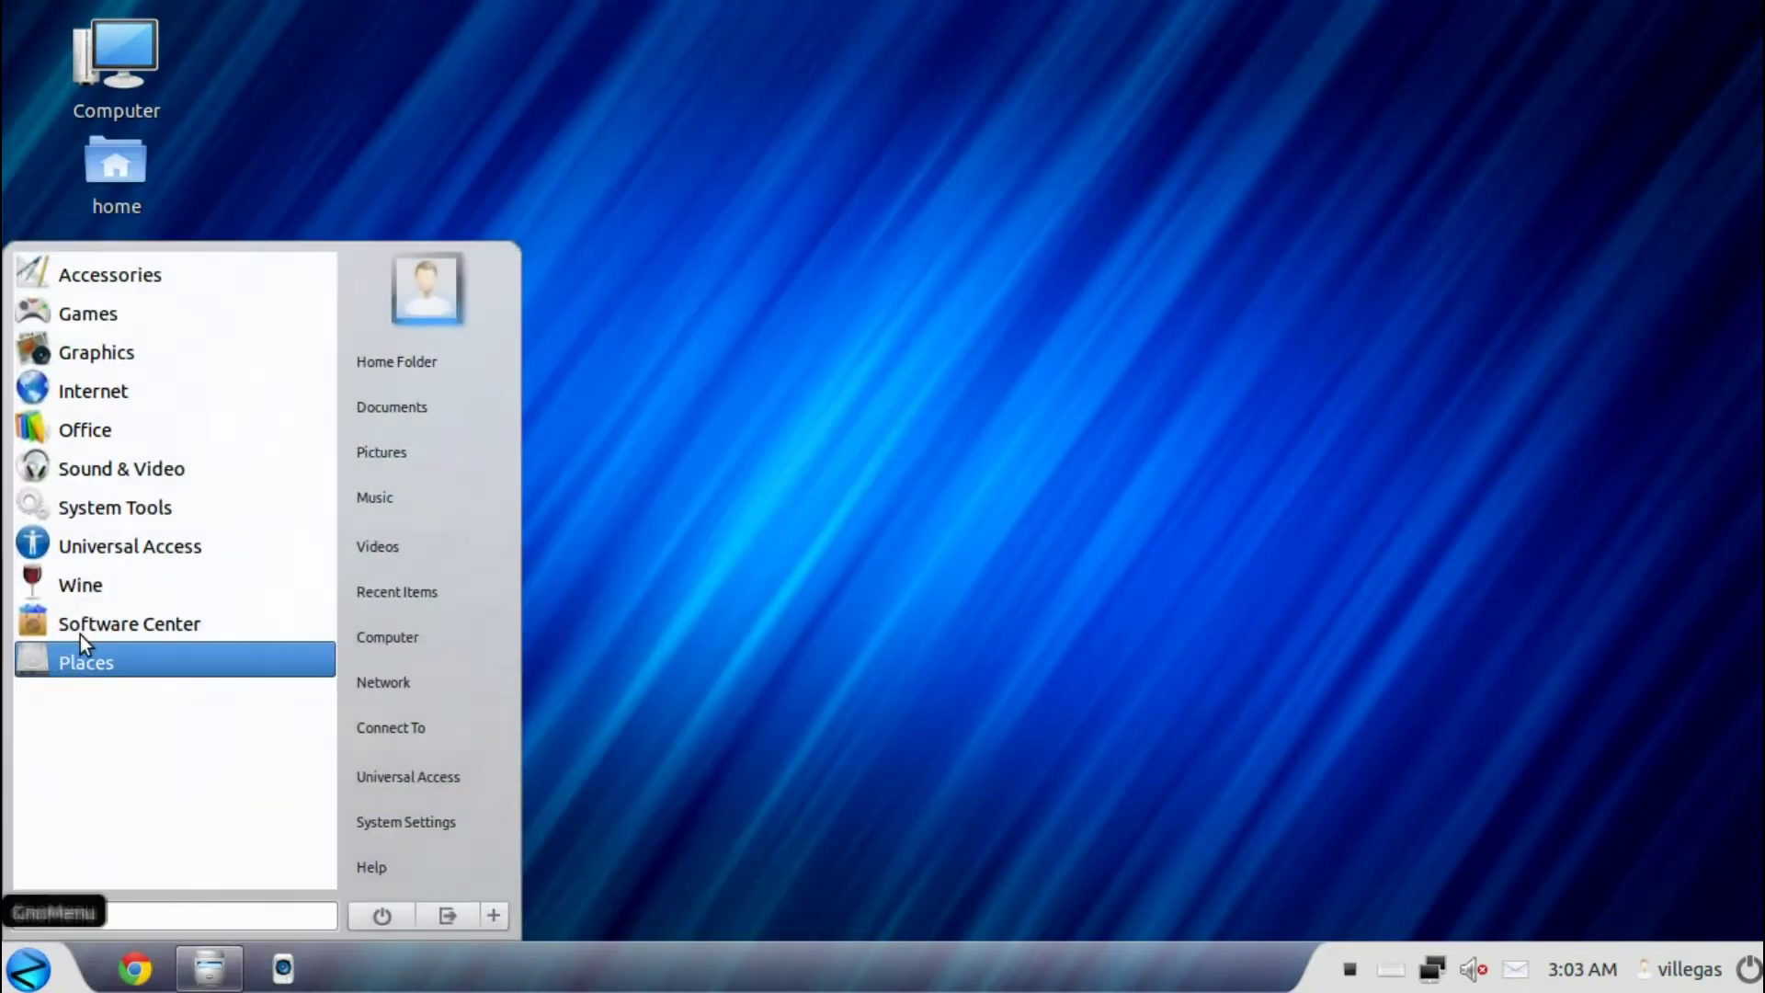
left_click(139, 348)
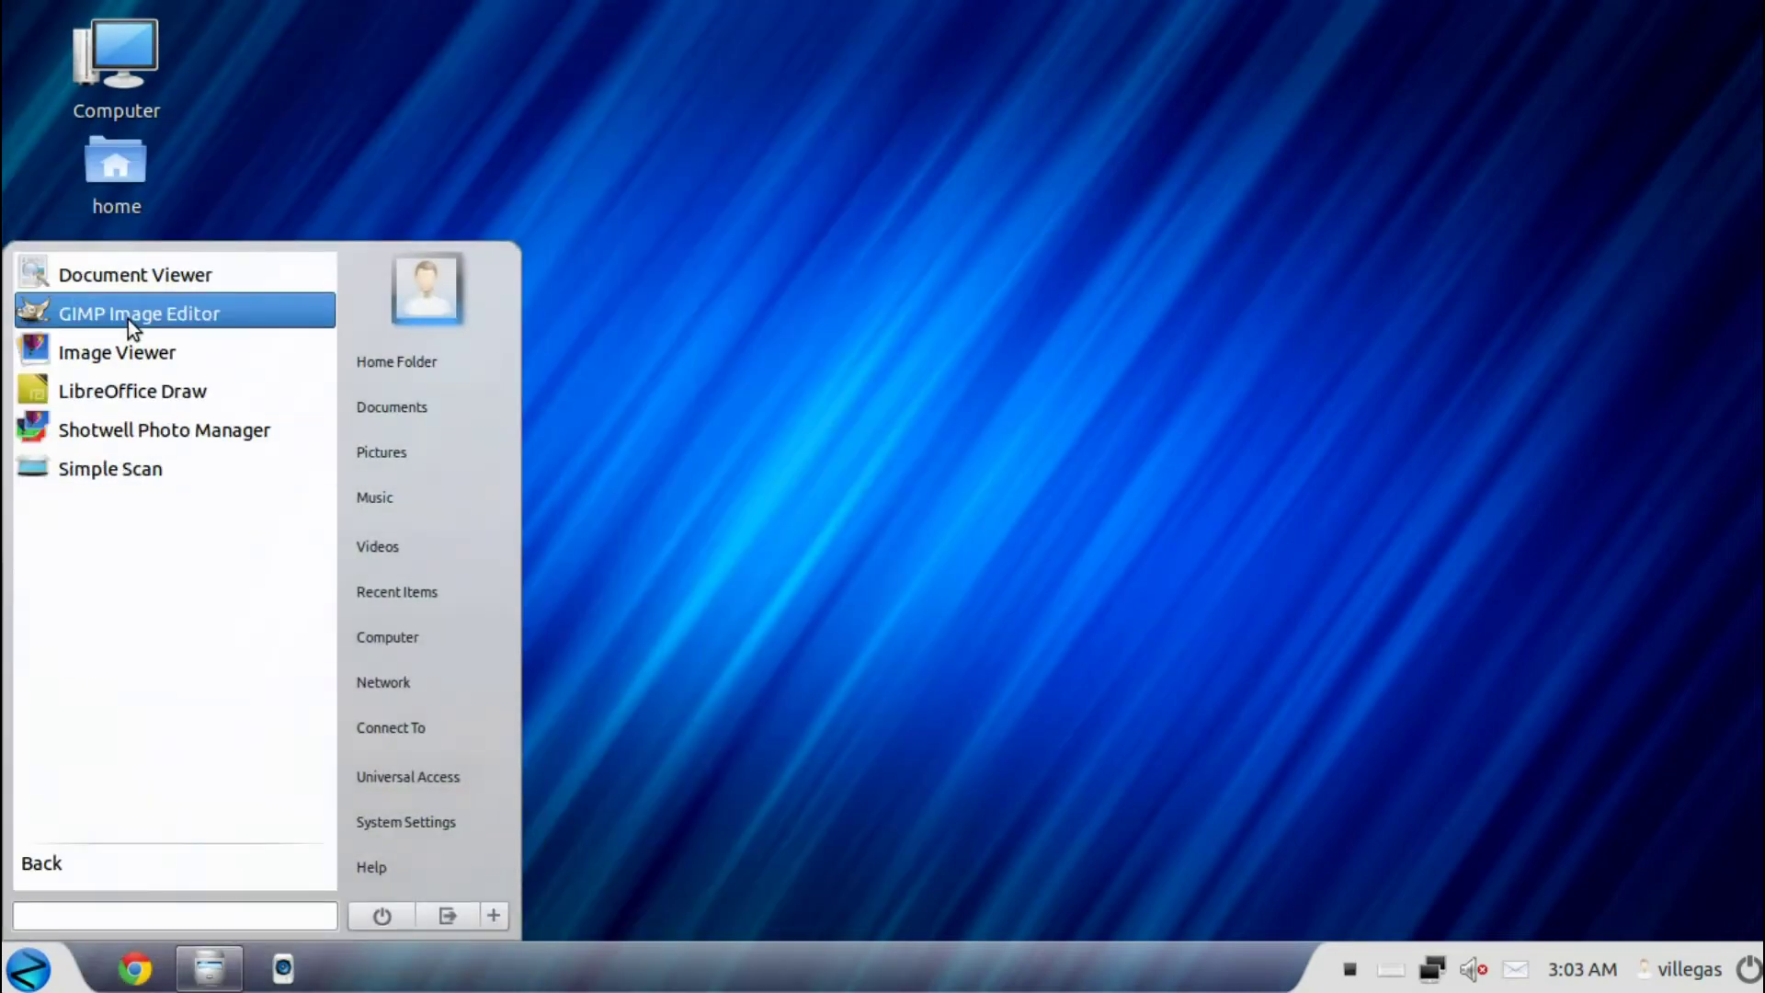
left_click(129, 322)
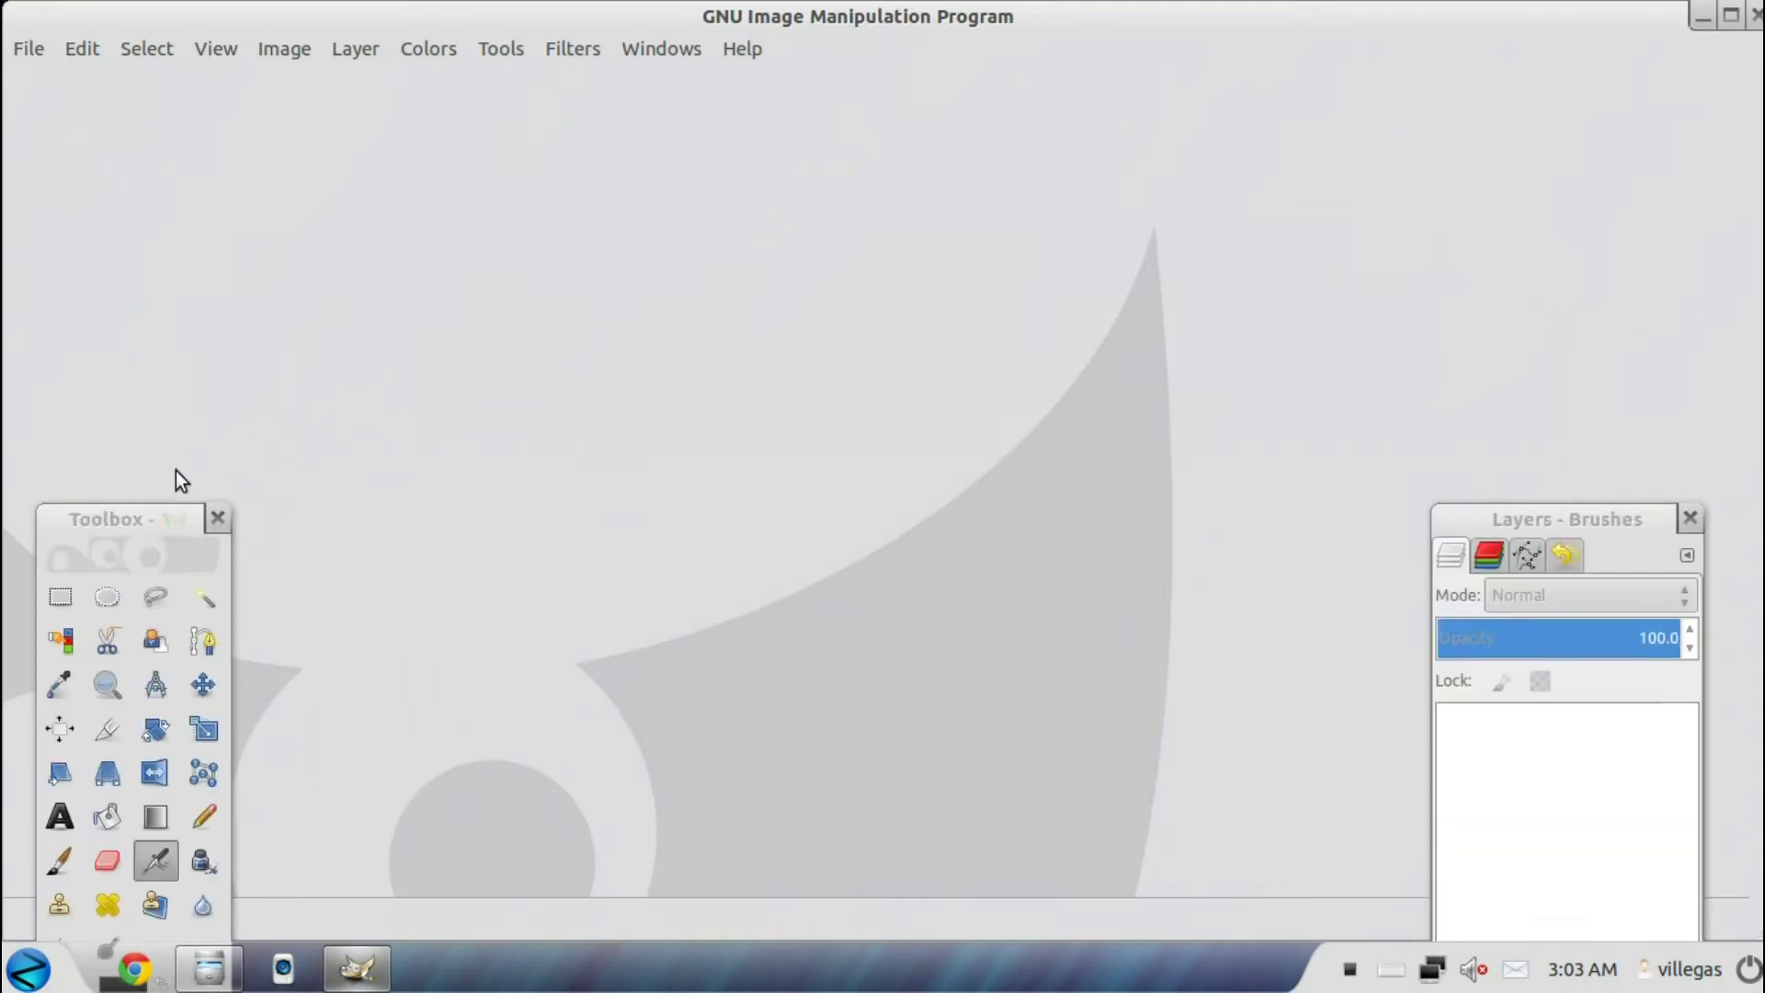
Move the Toolbox and Layers - Brushes panels higher, then minimize GIMP
left_click_drag(84, 517, 86, 174)
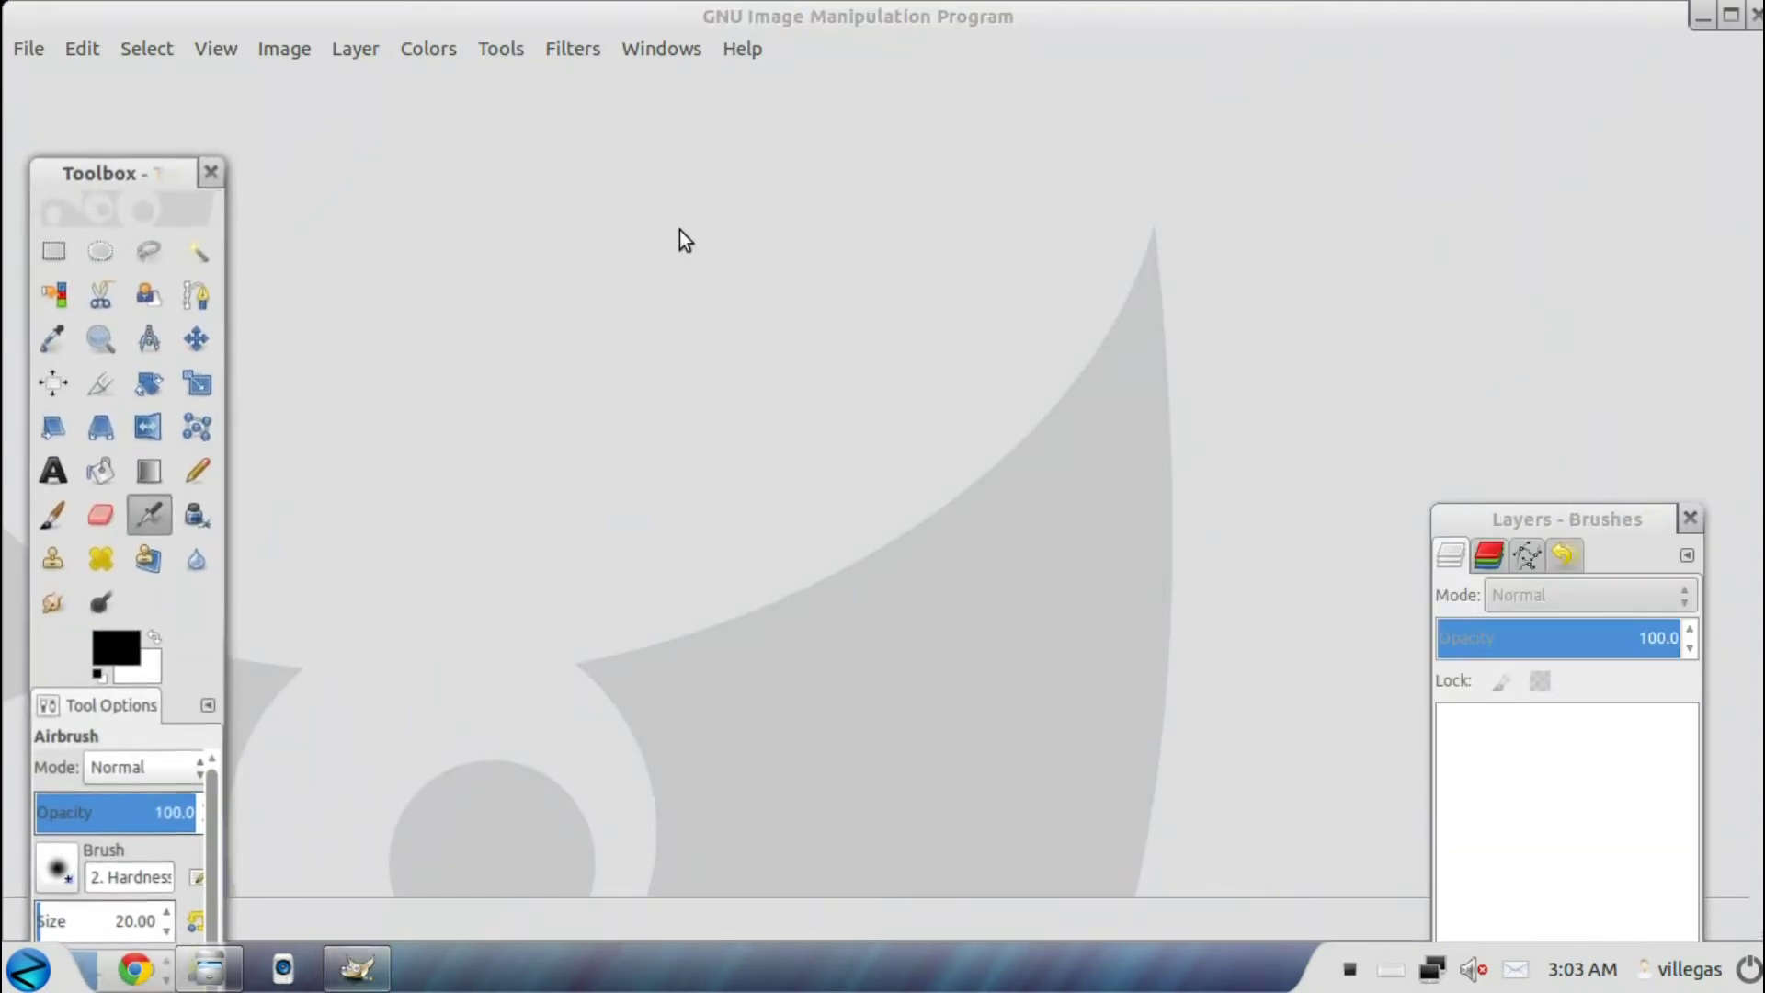
left_click_drag(1521, 518, 1554, 175)
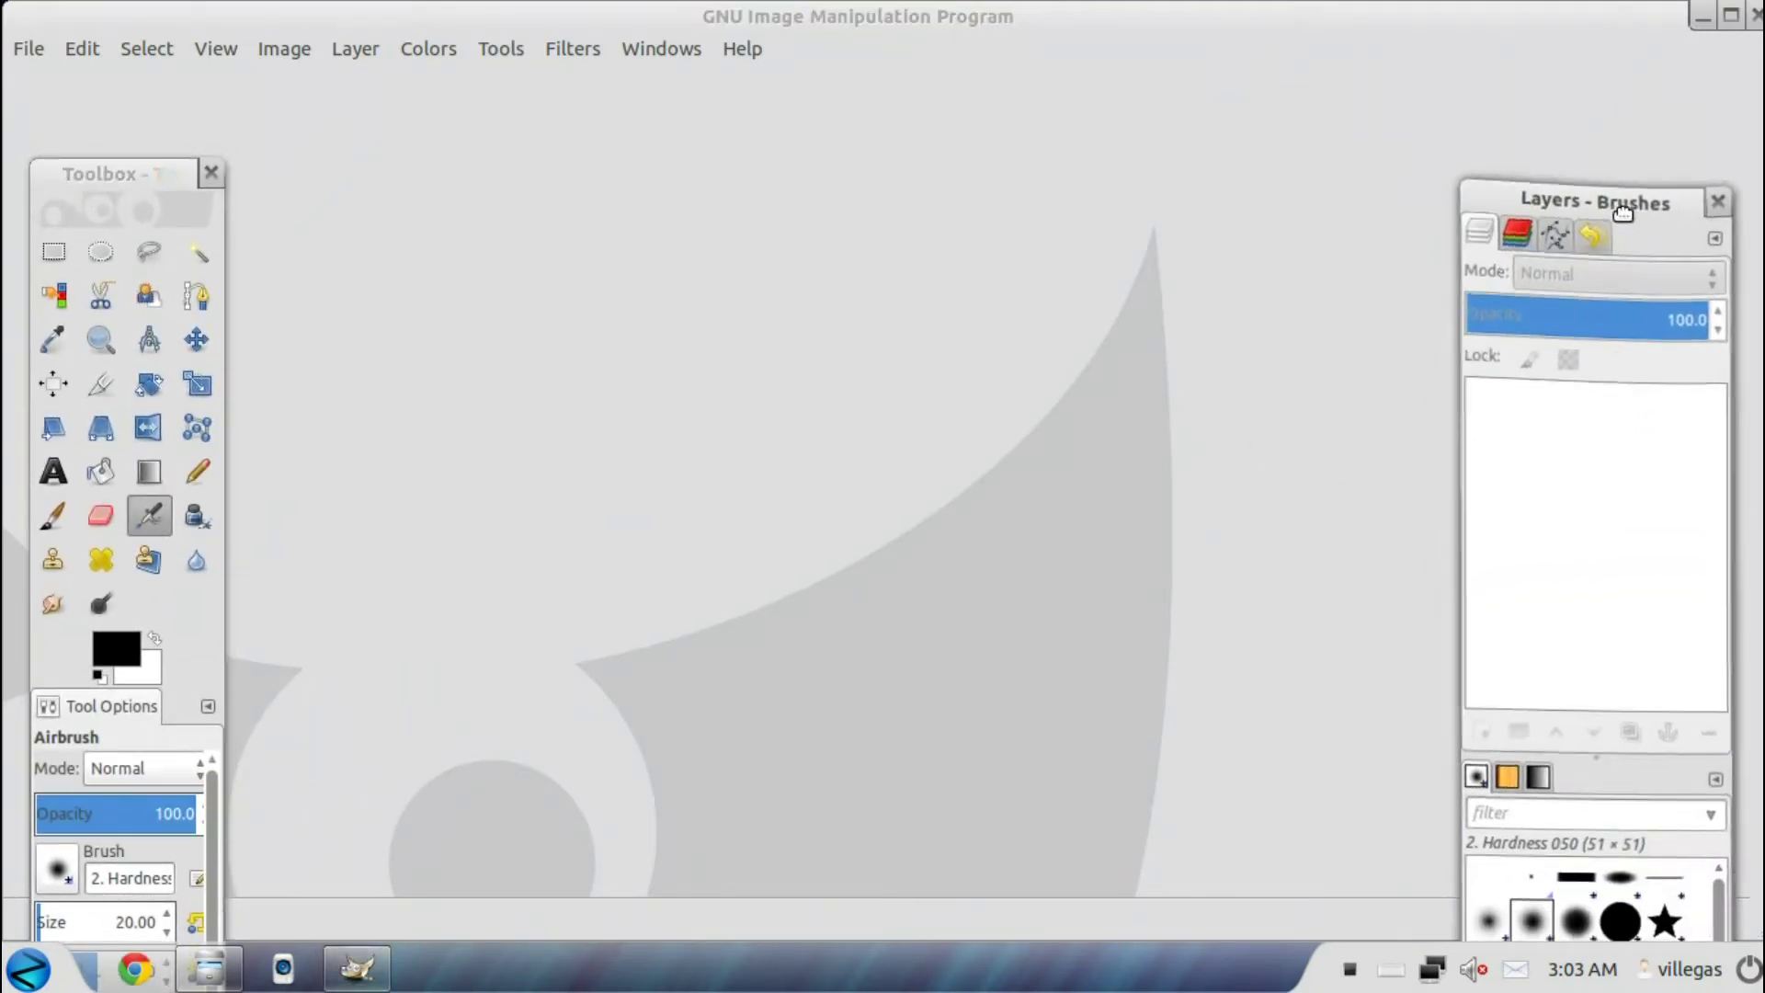
left_click(1701, 19)
left_click(28, 970)
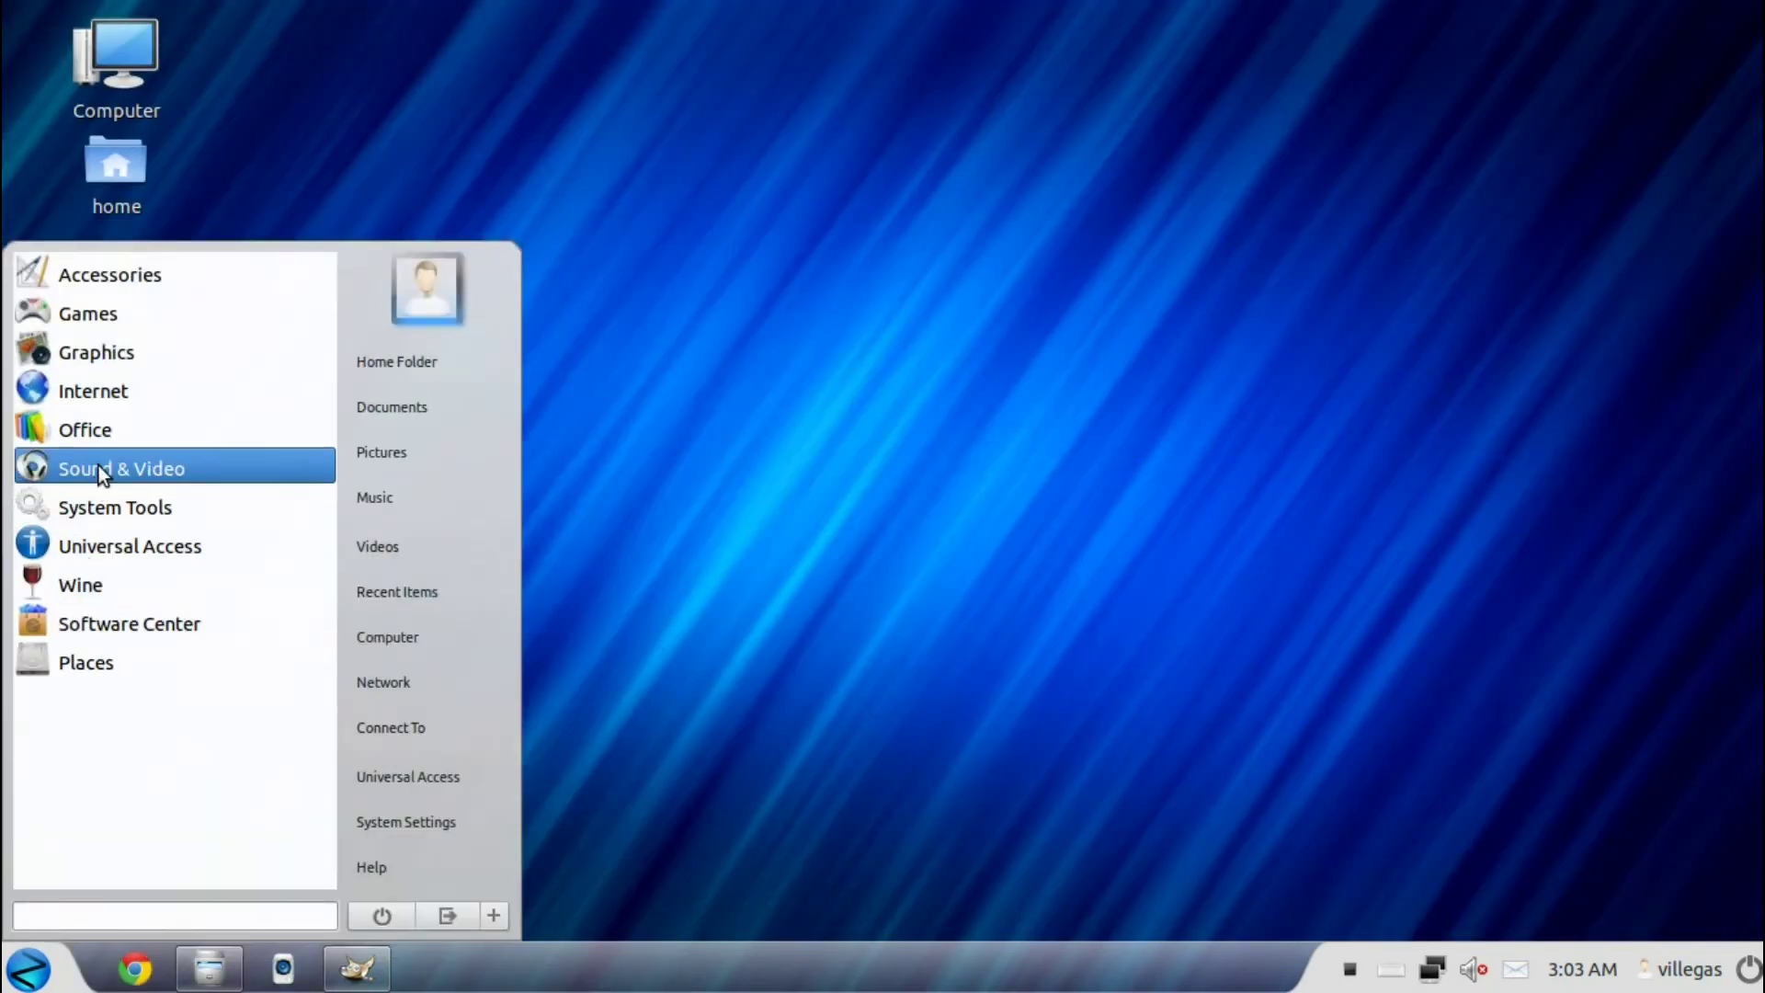
Launch Image Viewer from Graphics and close its window
left_click(114, 359)
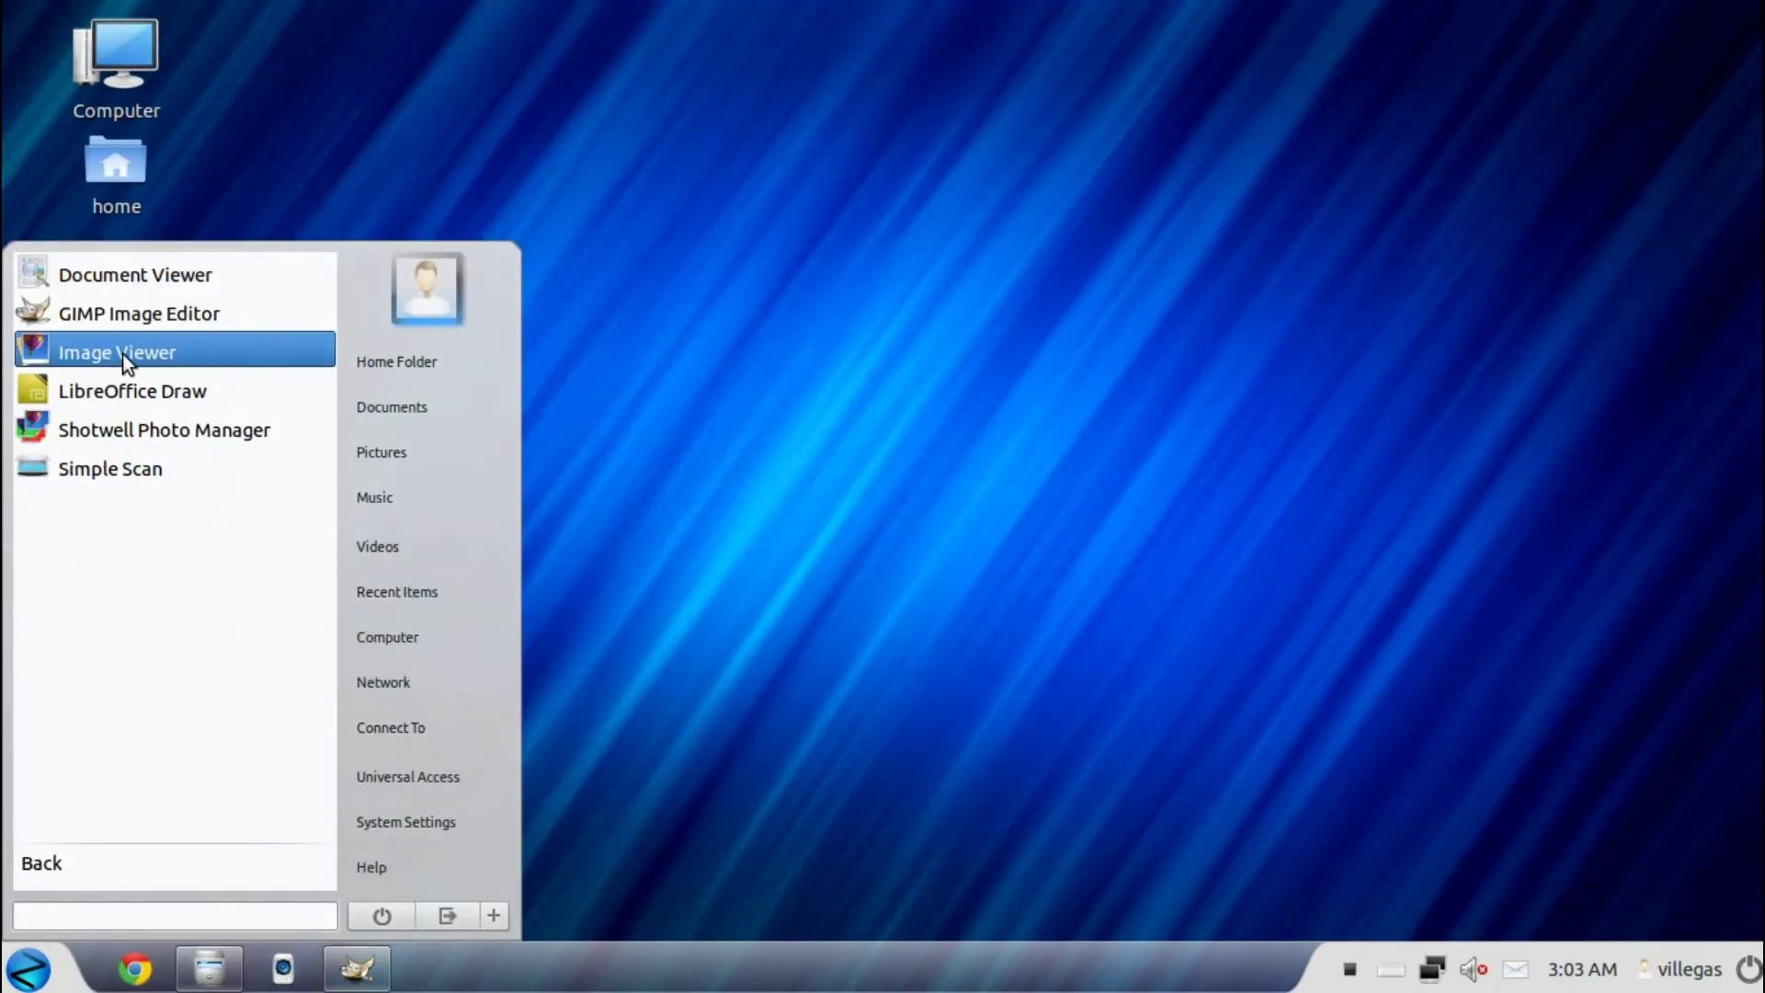
left_click(123, 355)
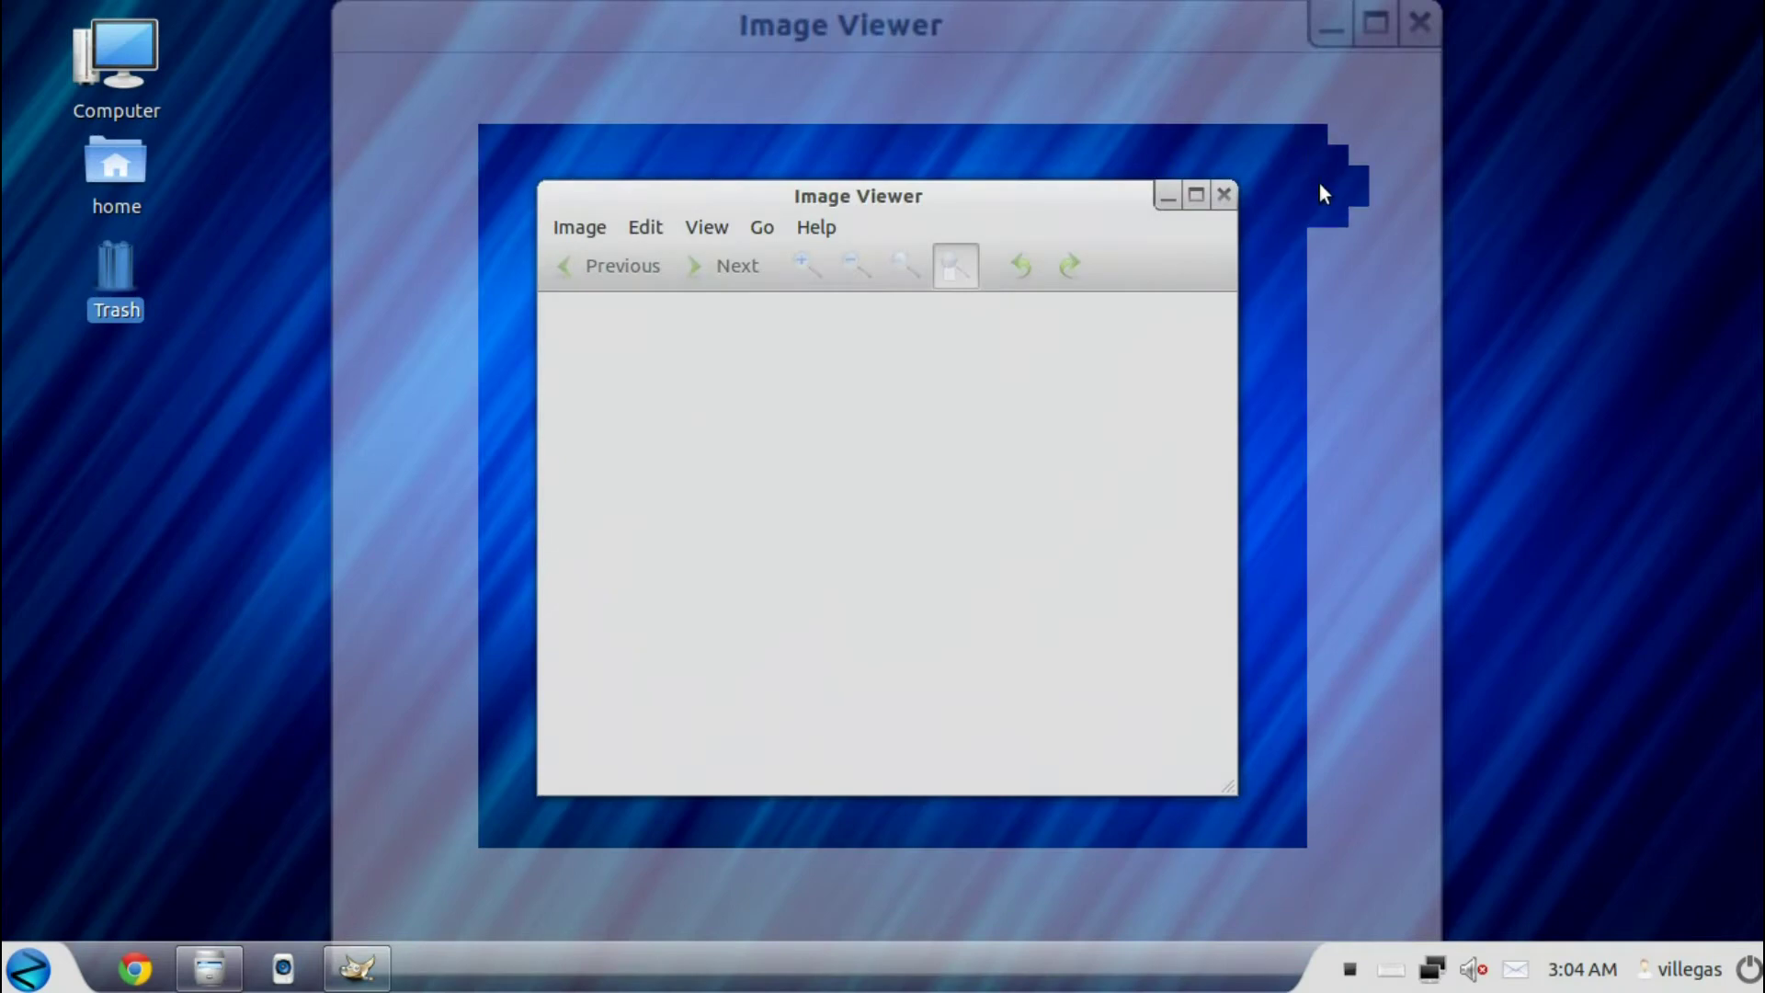
left_click(1233, 192)
Go from the Graphics list back to the categories and show the Internet apps
left_click(27, 970)
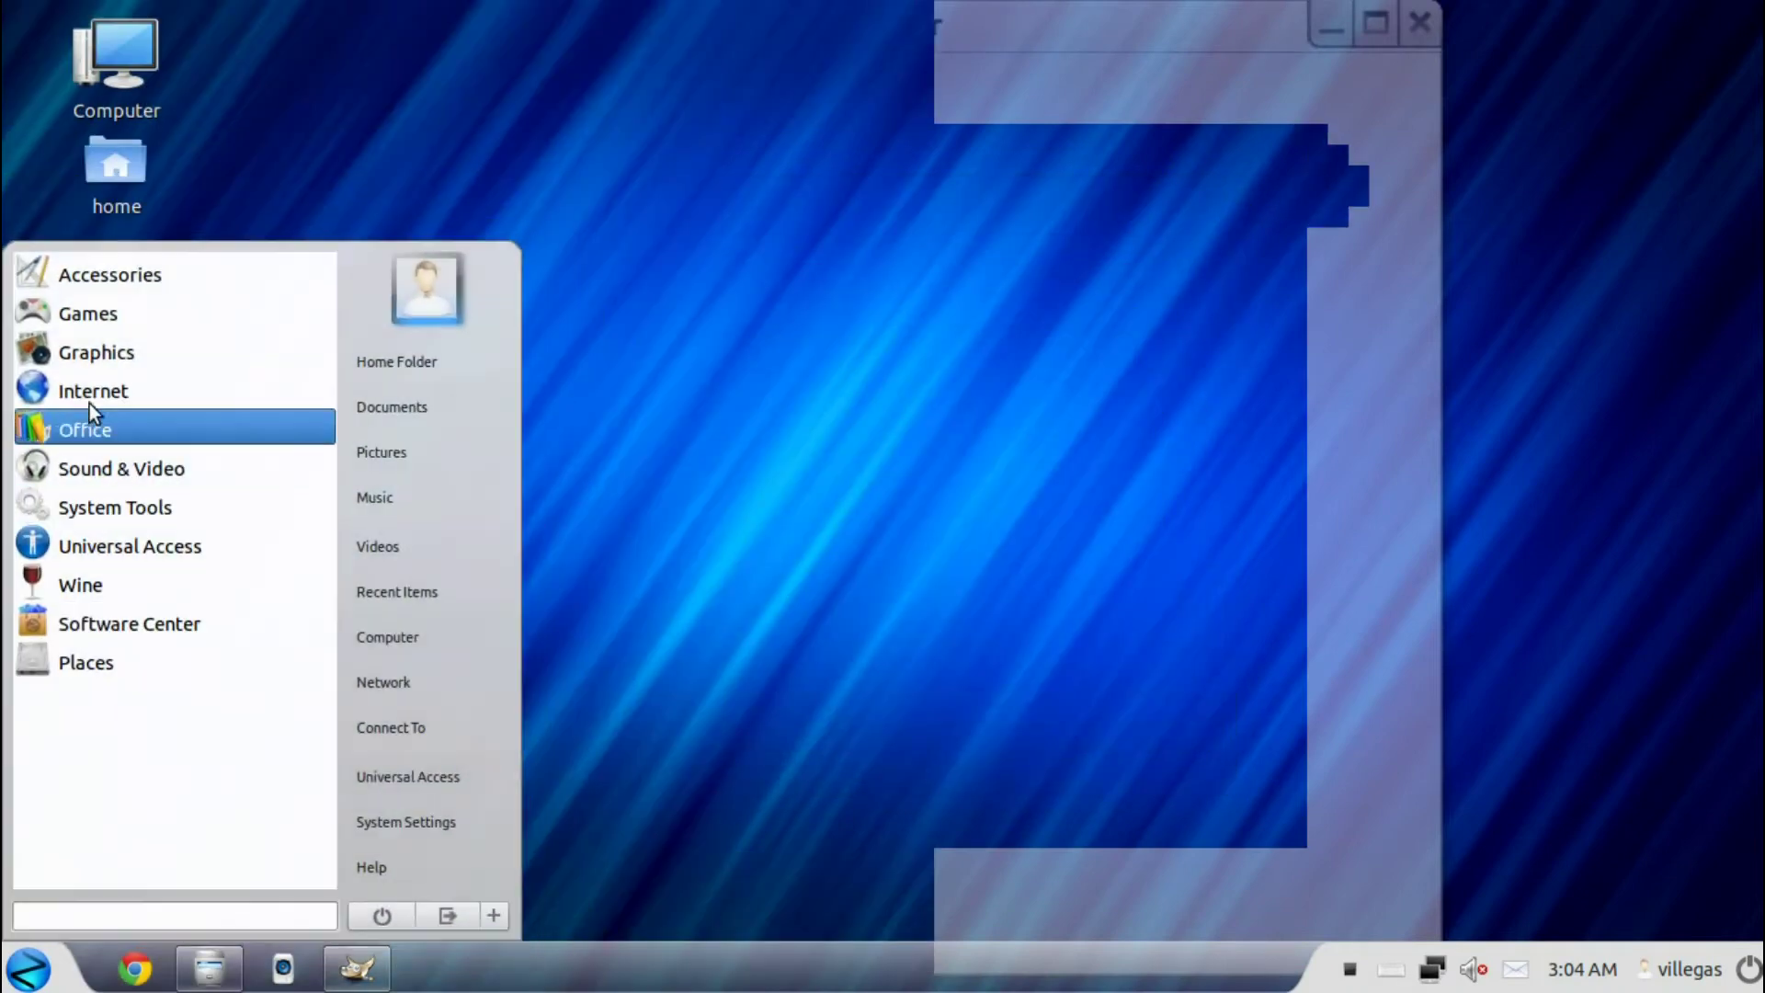
left_click(107, 355)
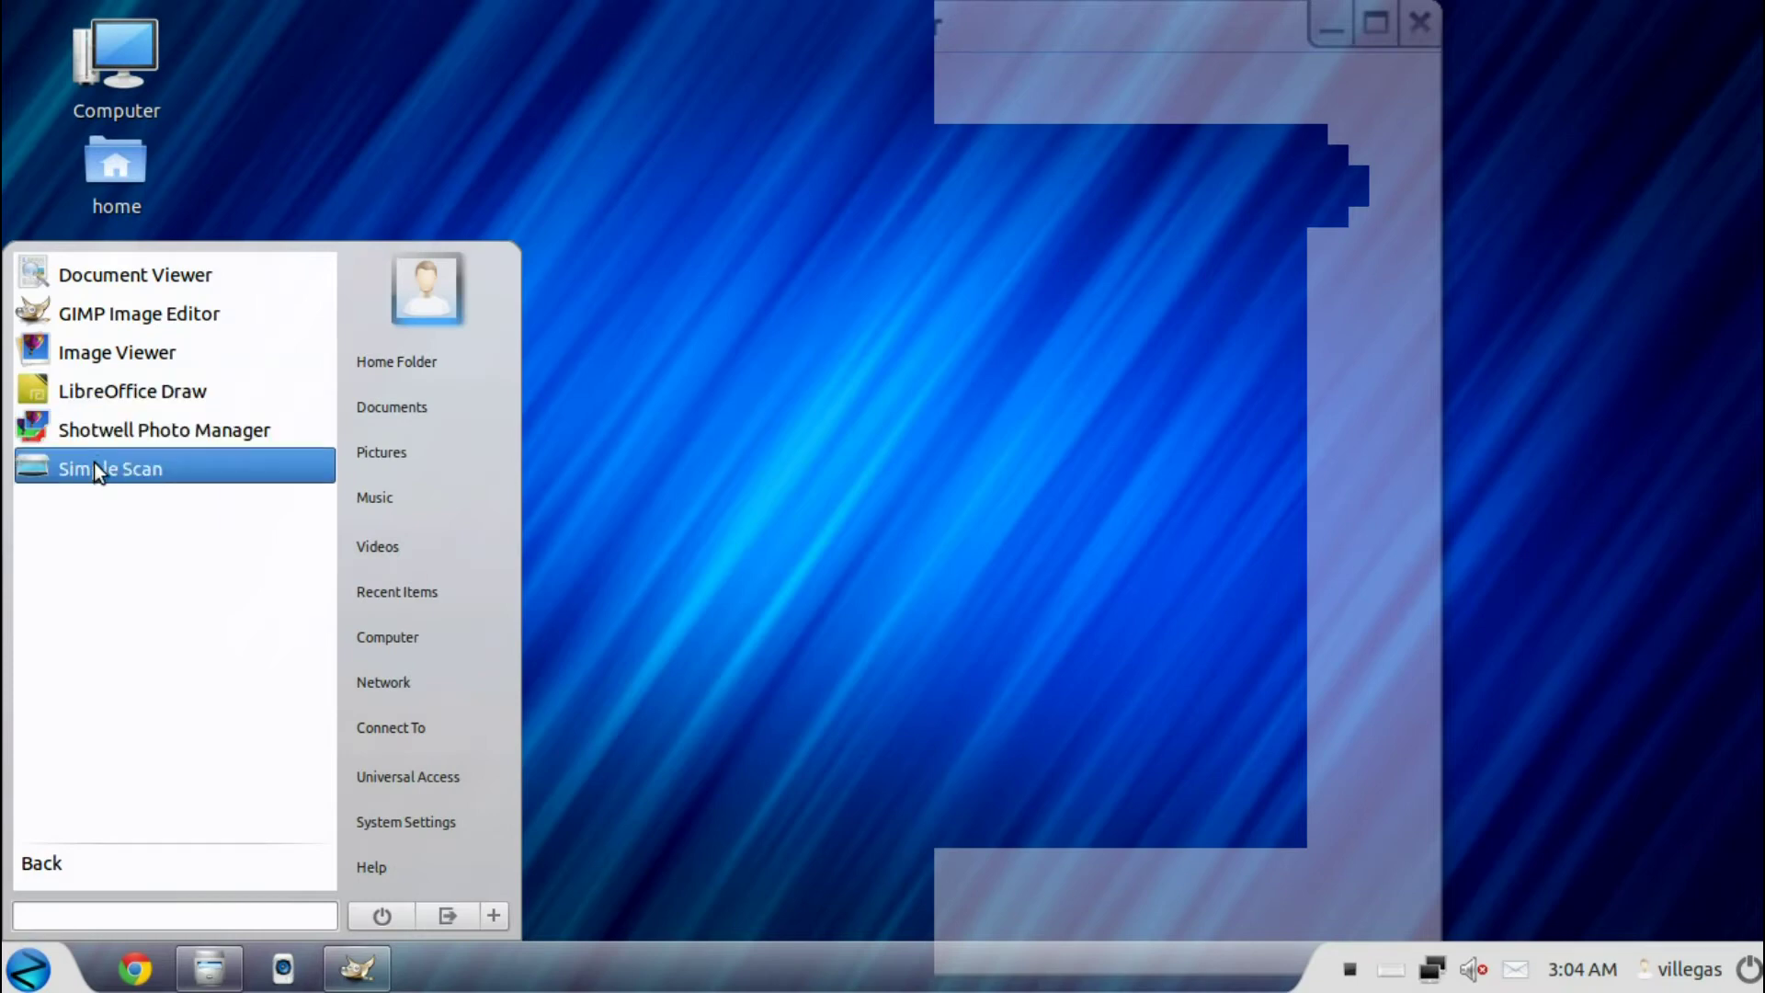
left_click(96, 838)
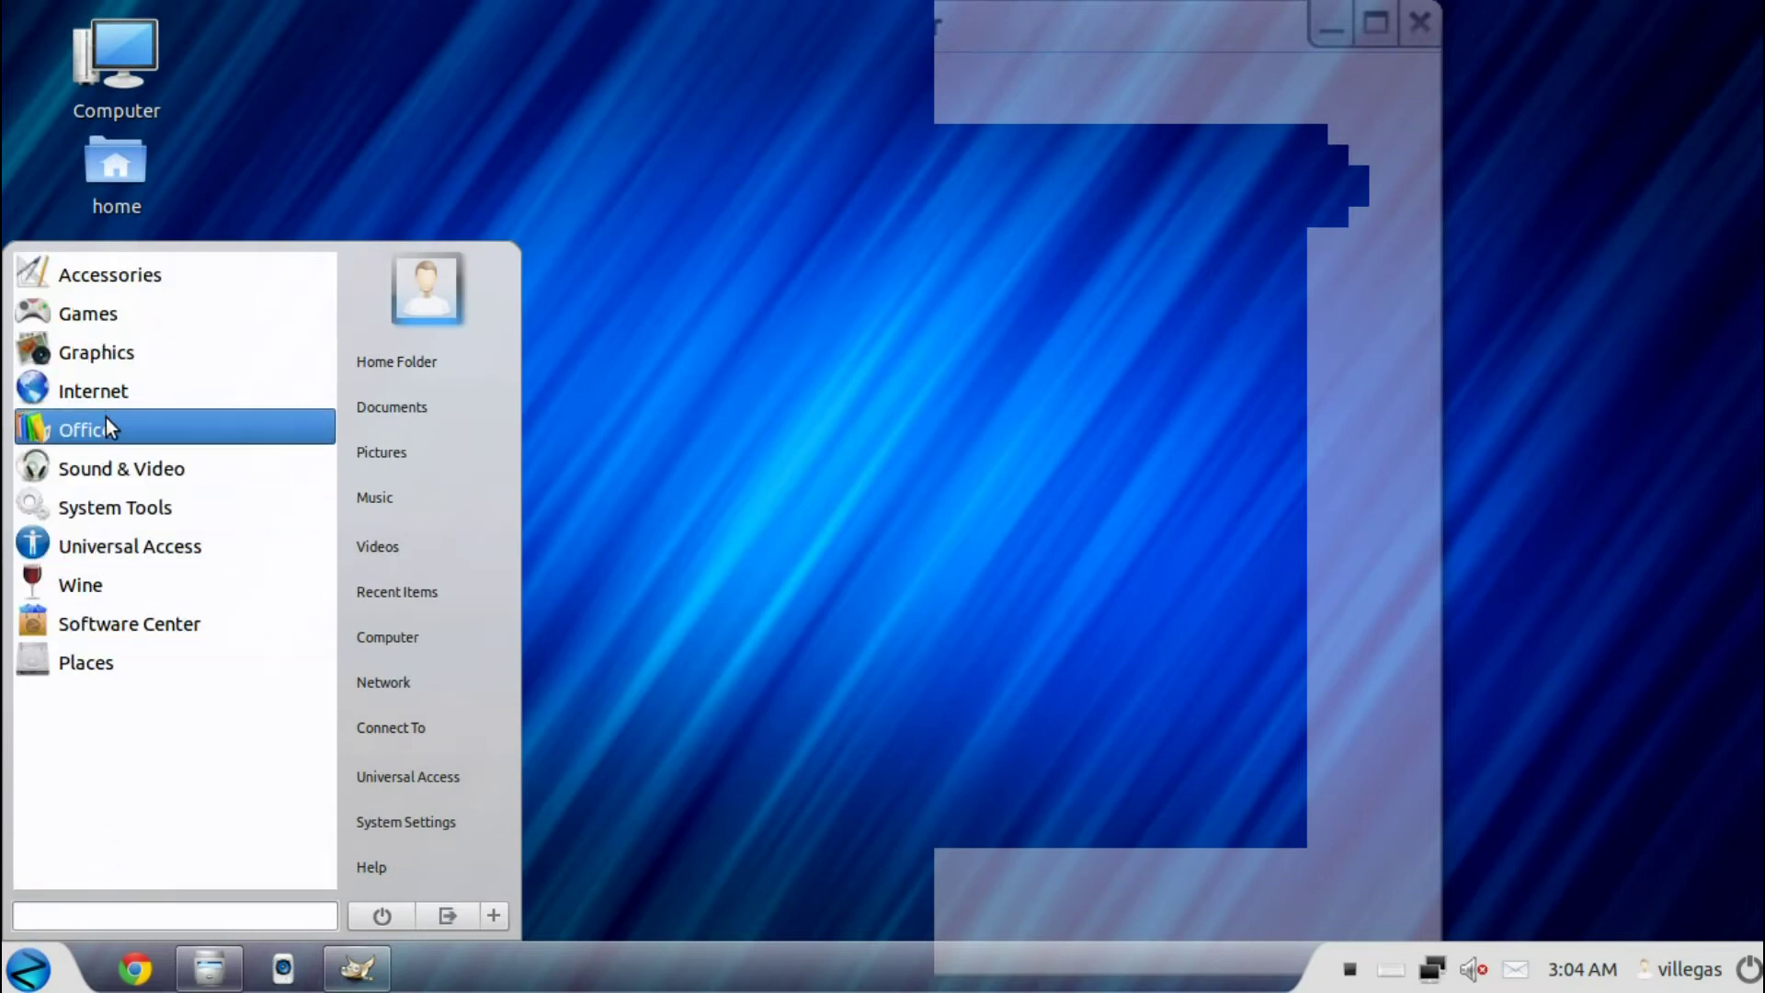
left_click(108, 394)
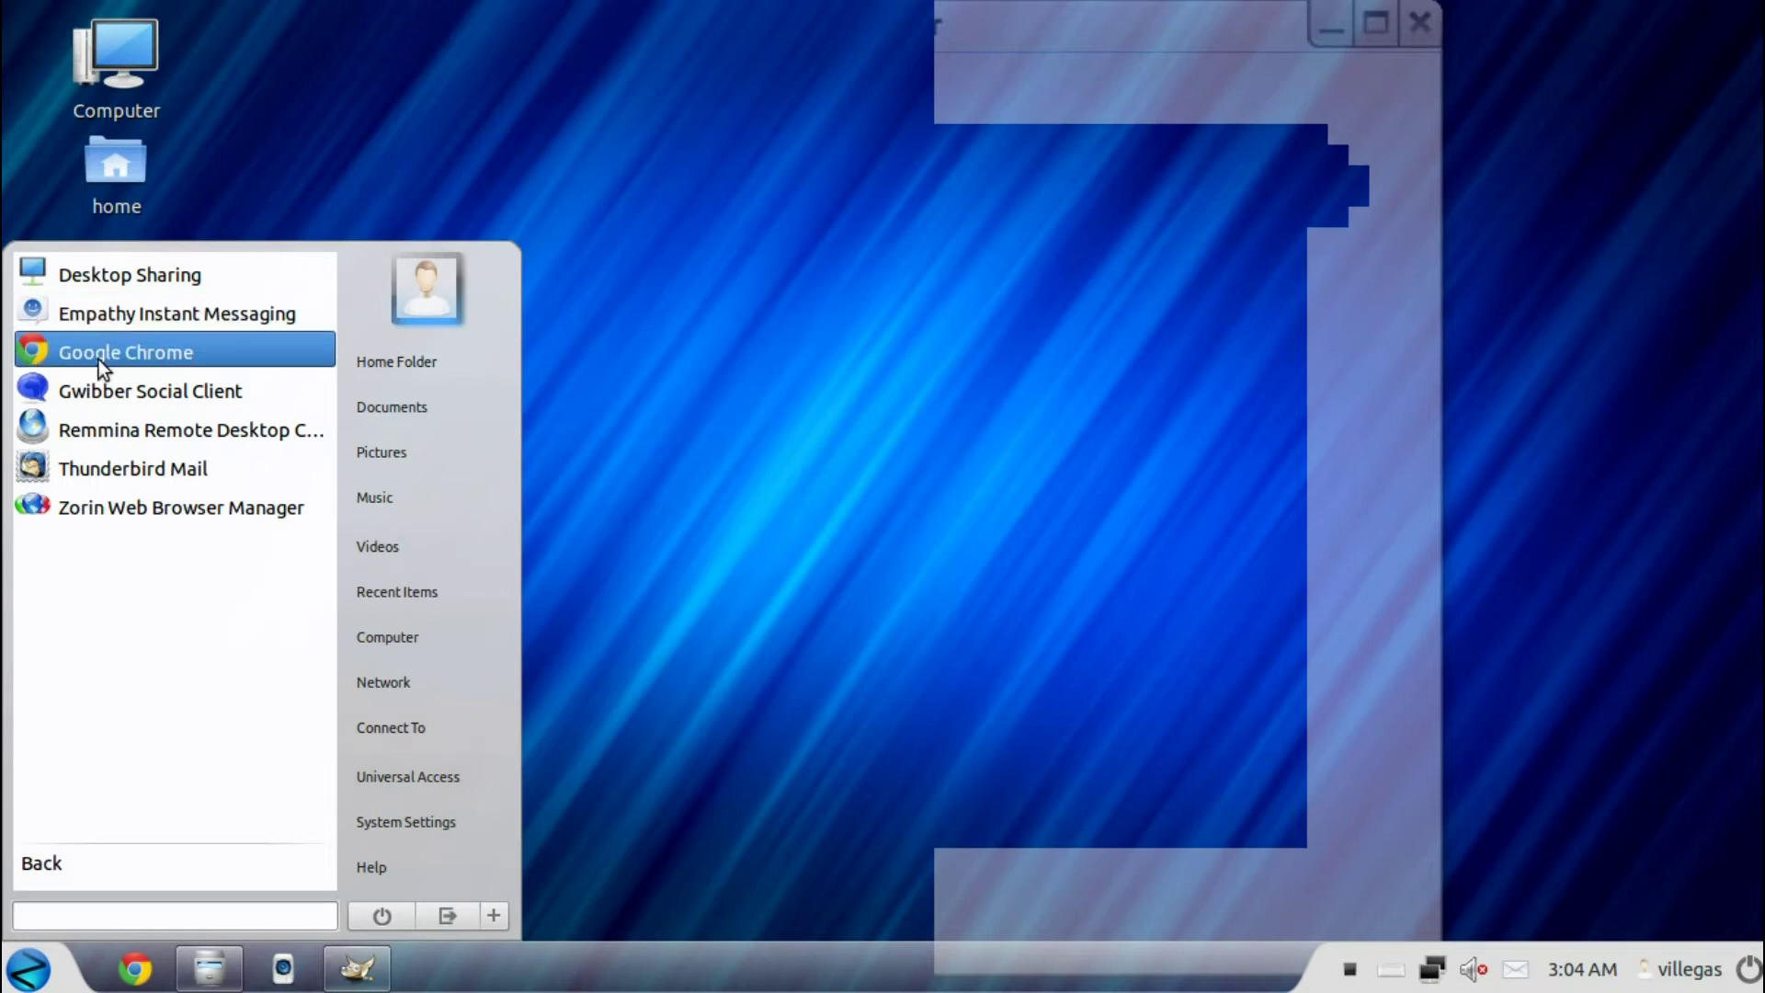
Open and close Remmina Remote Desktop Client, then start Zorin Web Browser Manager from Internet
left_click(90, 428)
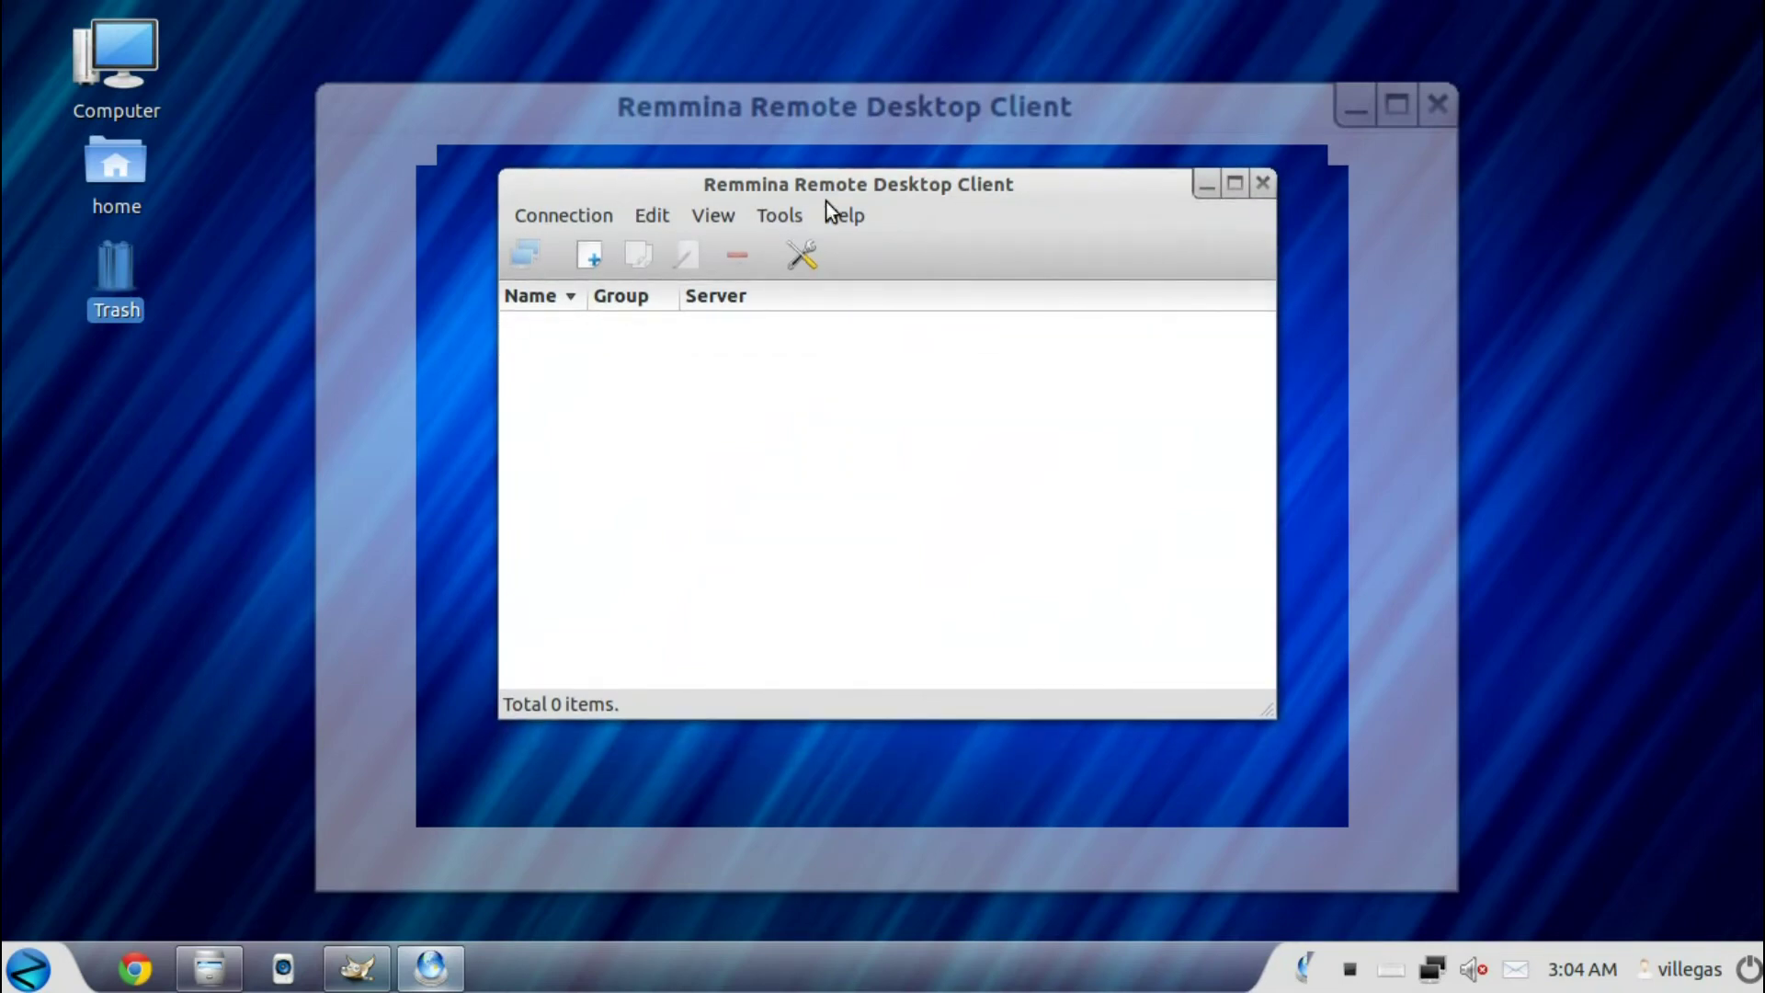
left_click(1262, 196)
left_click(28, 967)
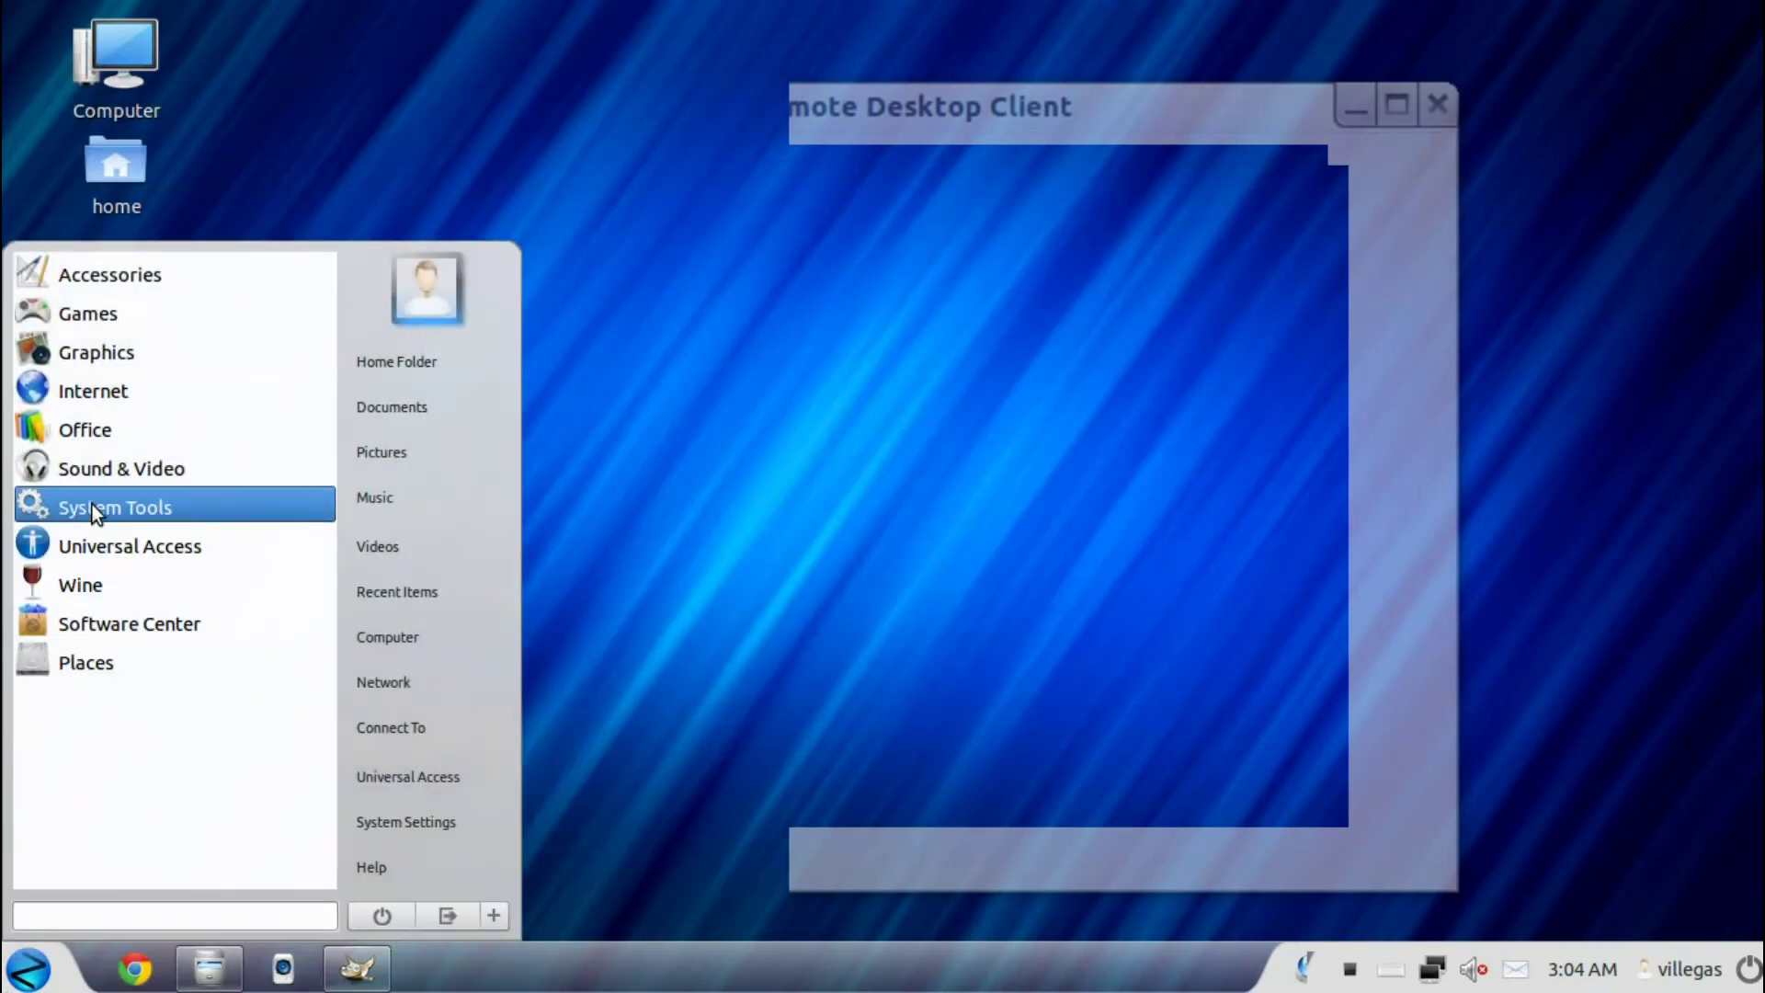
left_click(130, 394)
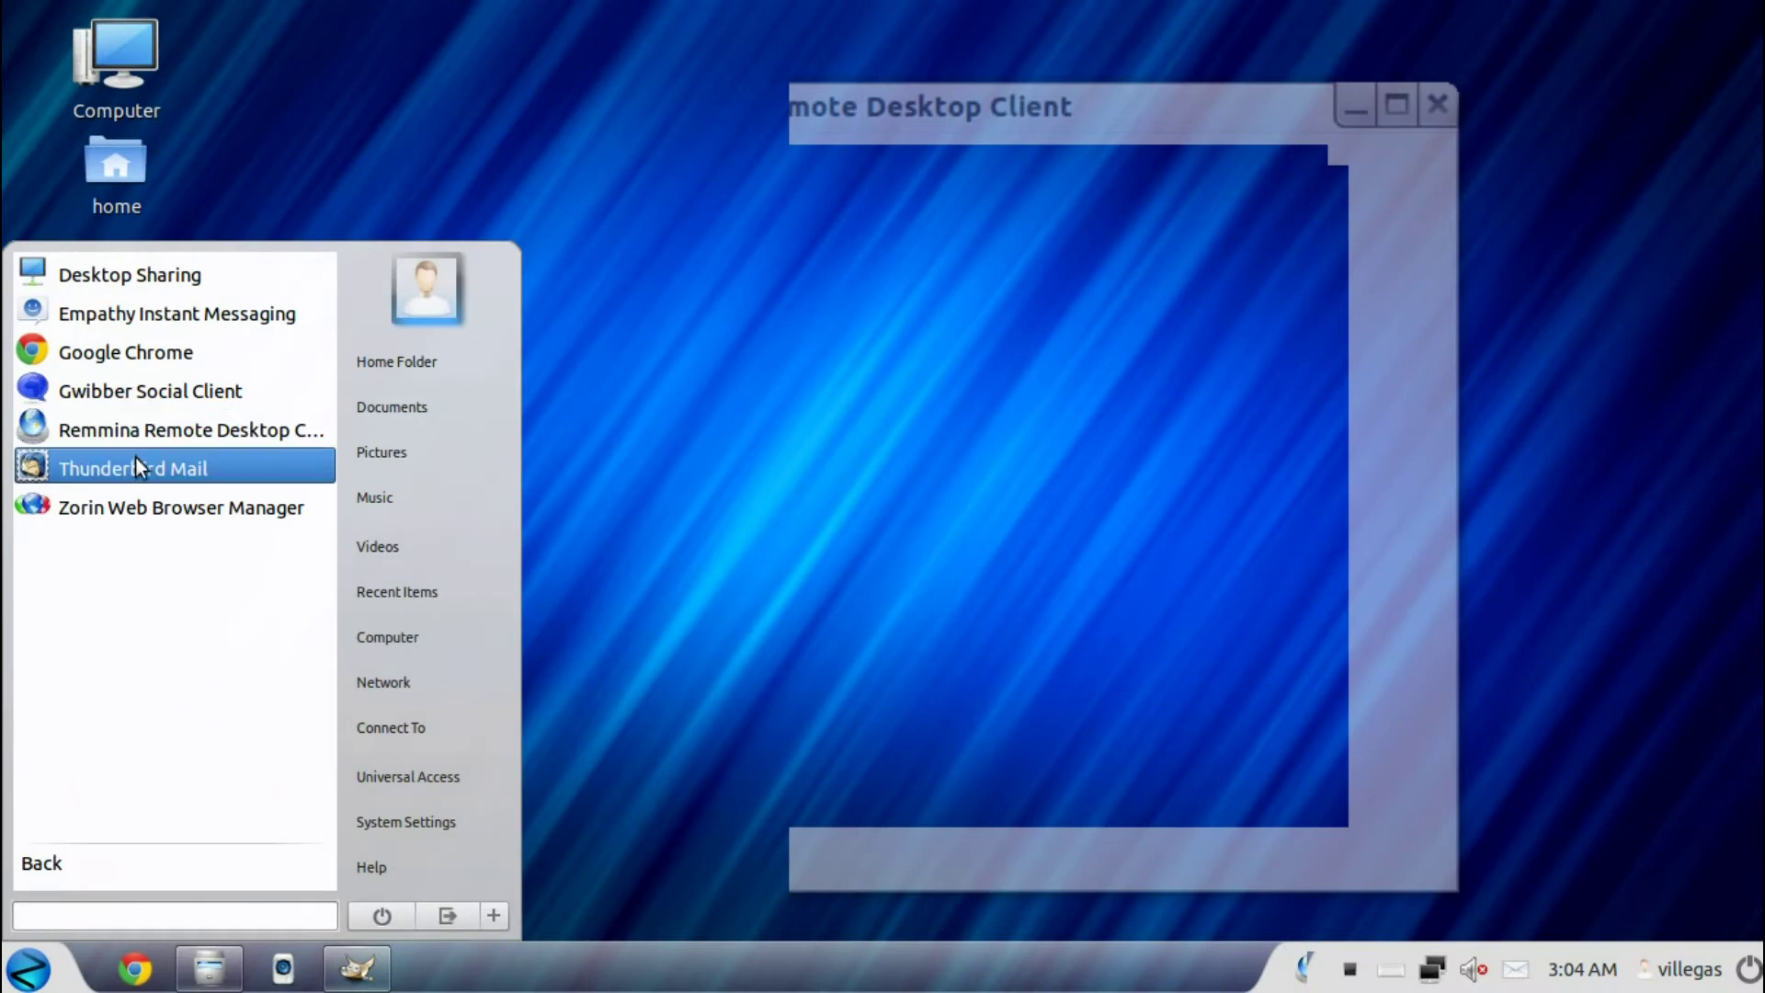
left_click(116, 511)
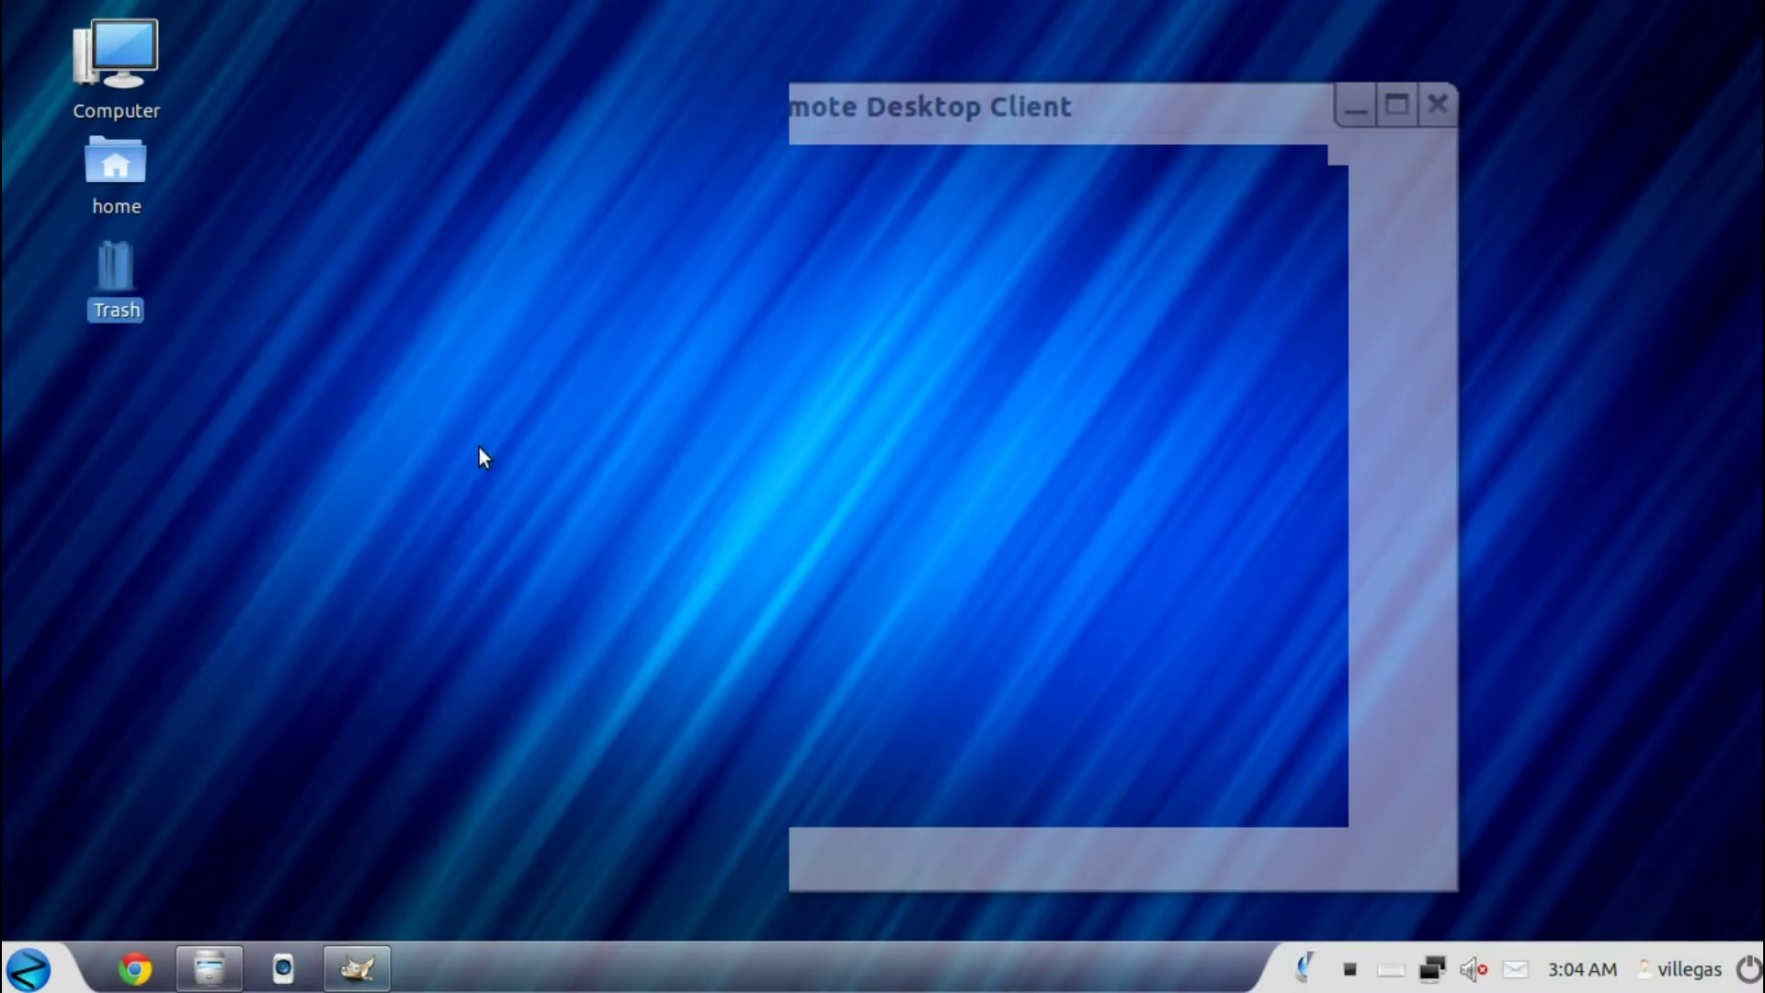
Authorize Zorin Web Browser Manager with the administrator password, reposition its window, then close it
type("********")
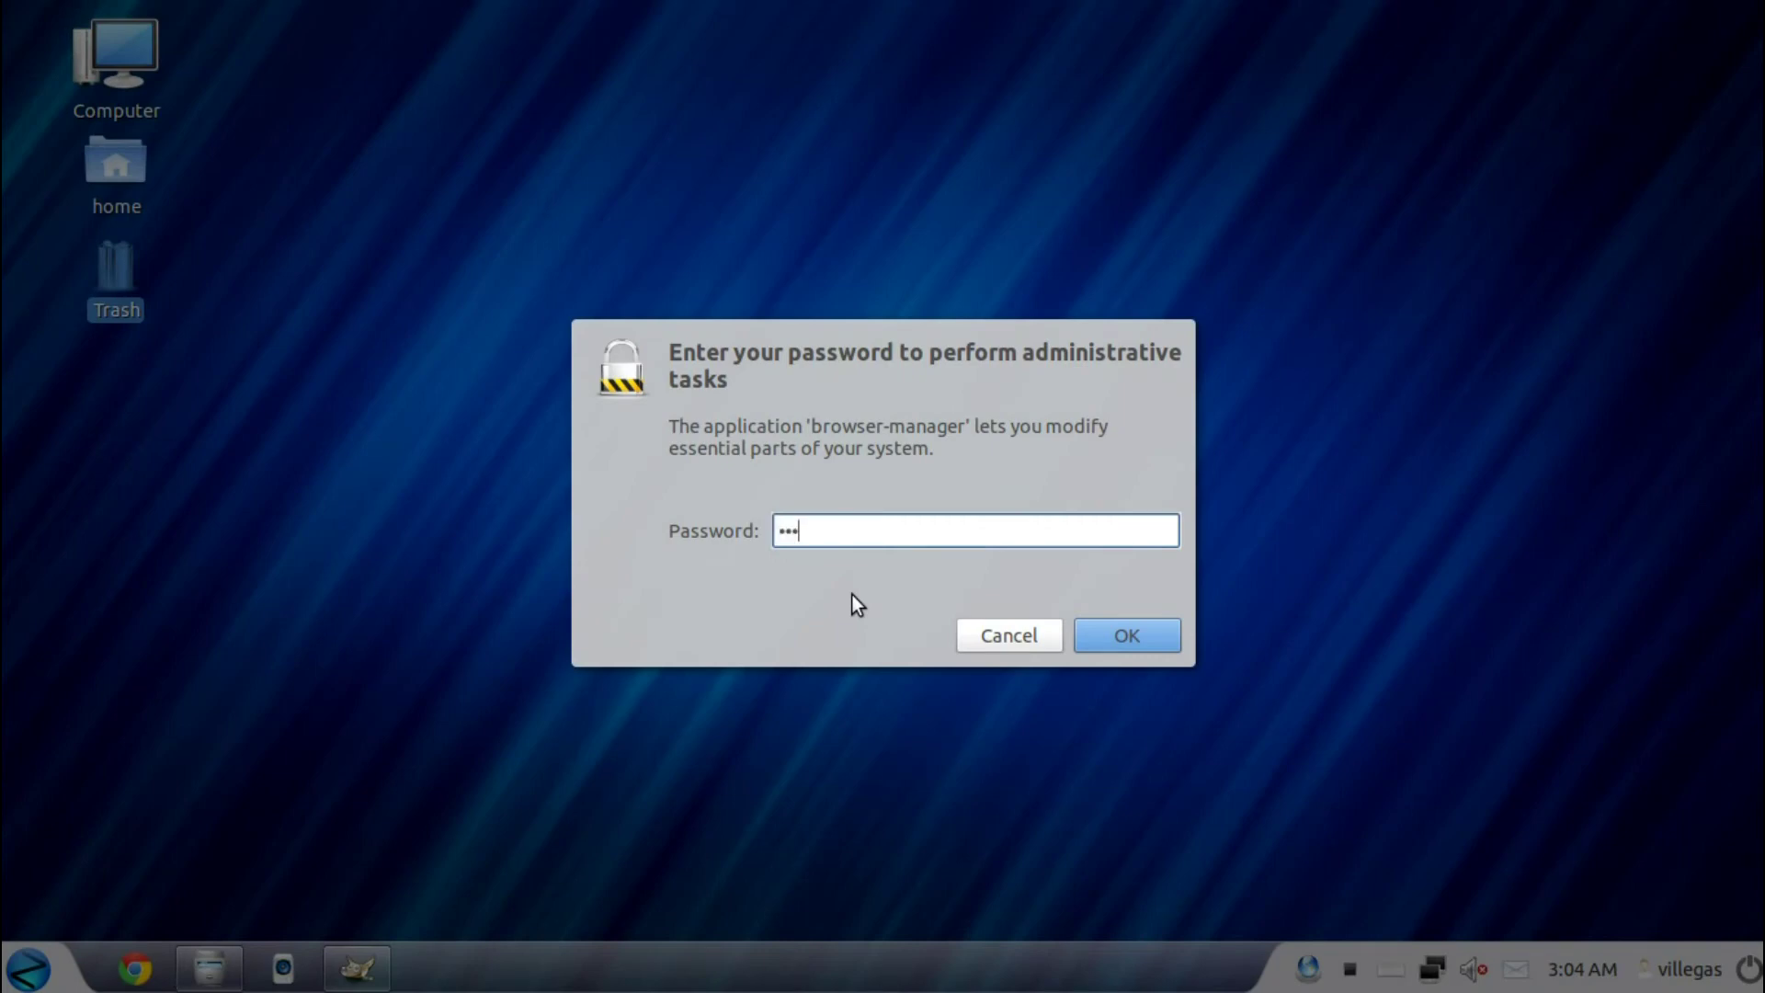
key("Return")
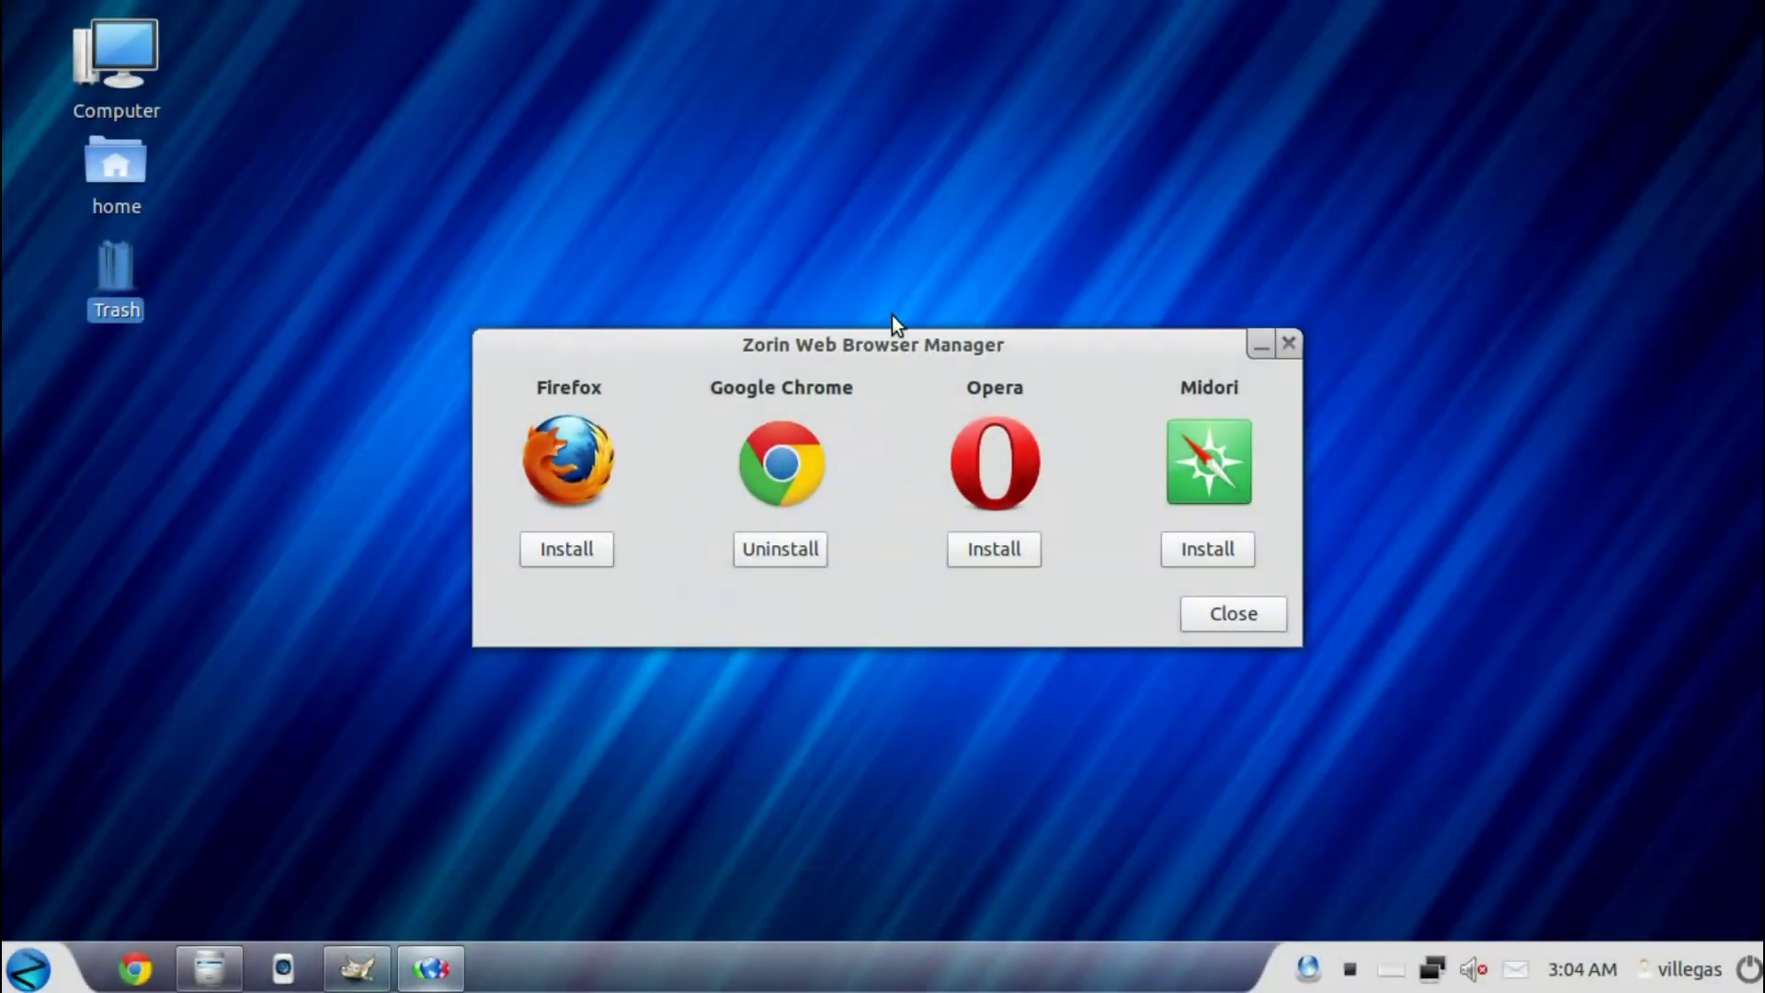
left_click_drag(892, 317, 880, 296)
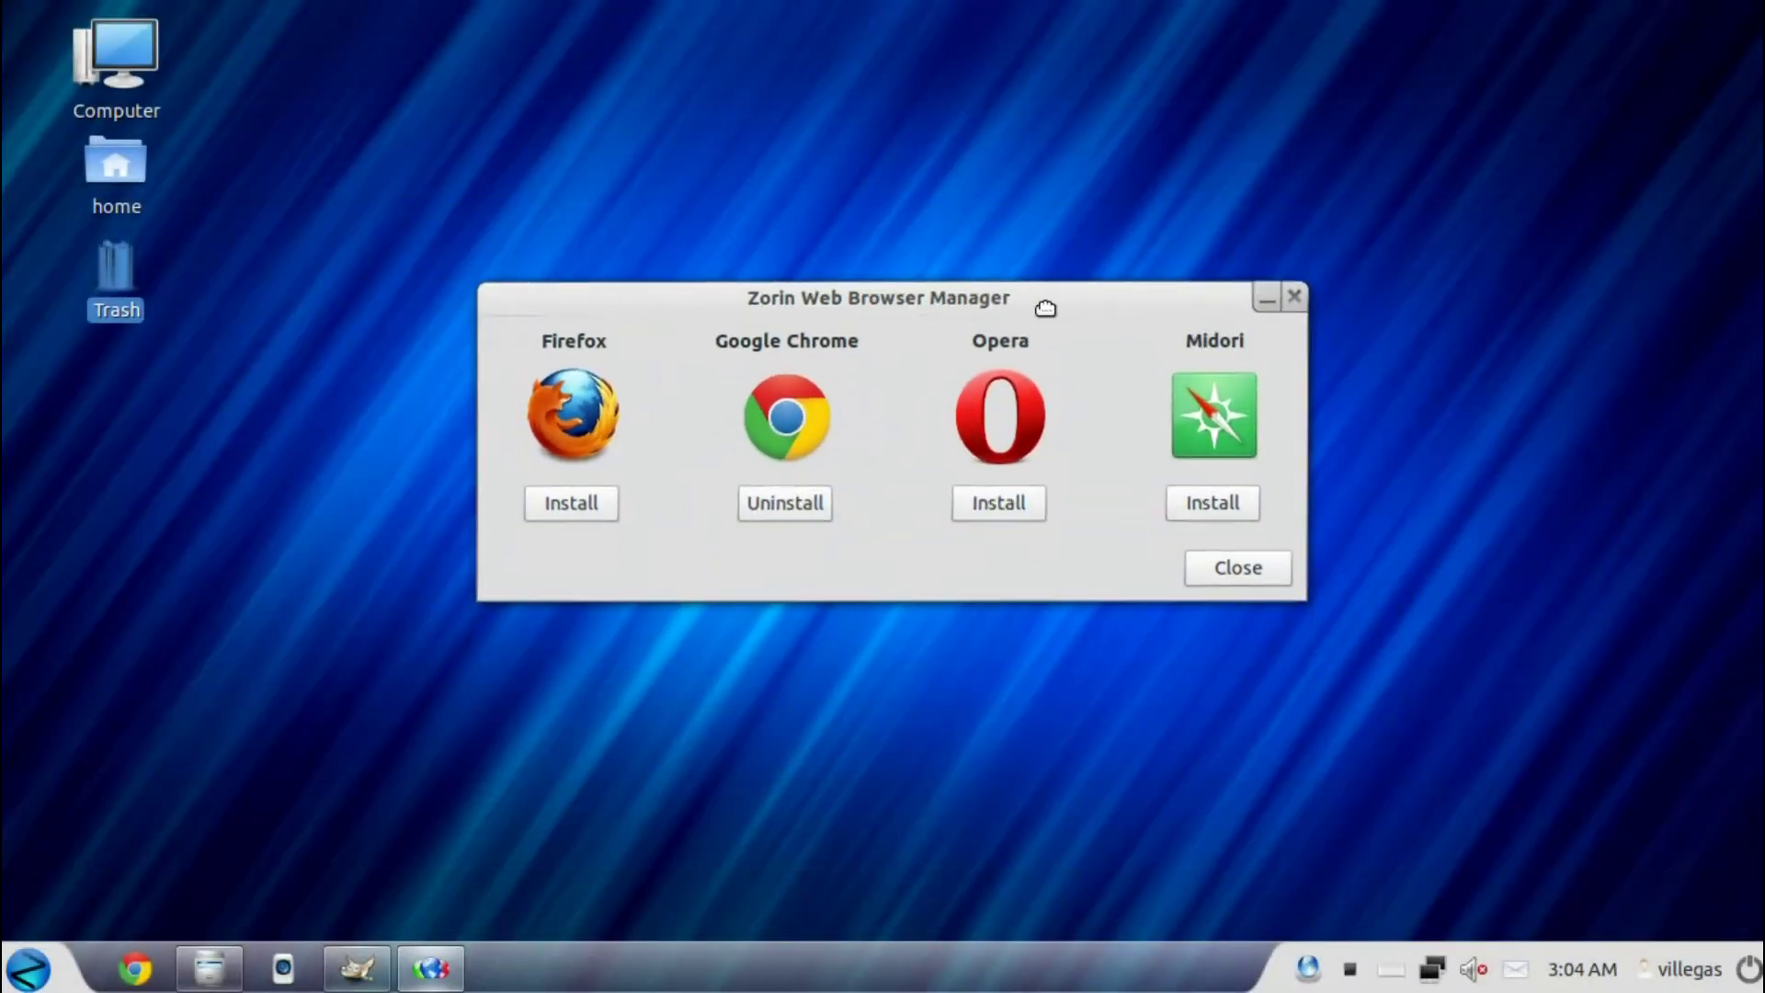
left_click_drag(1045, 307, 1076, 277)
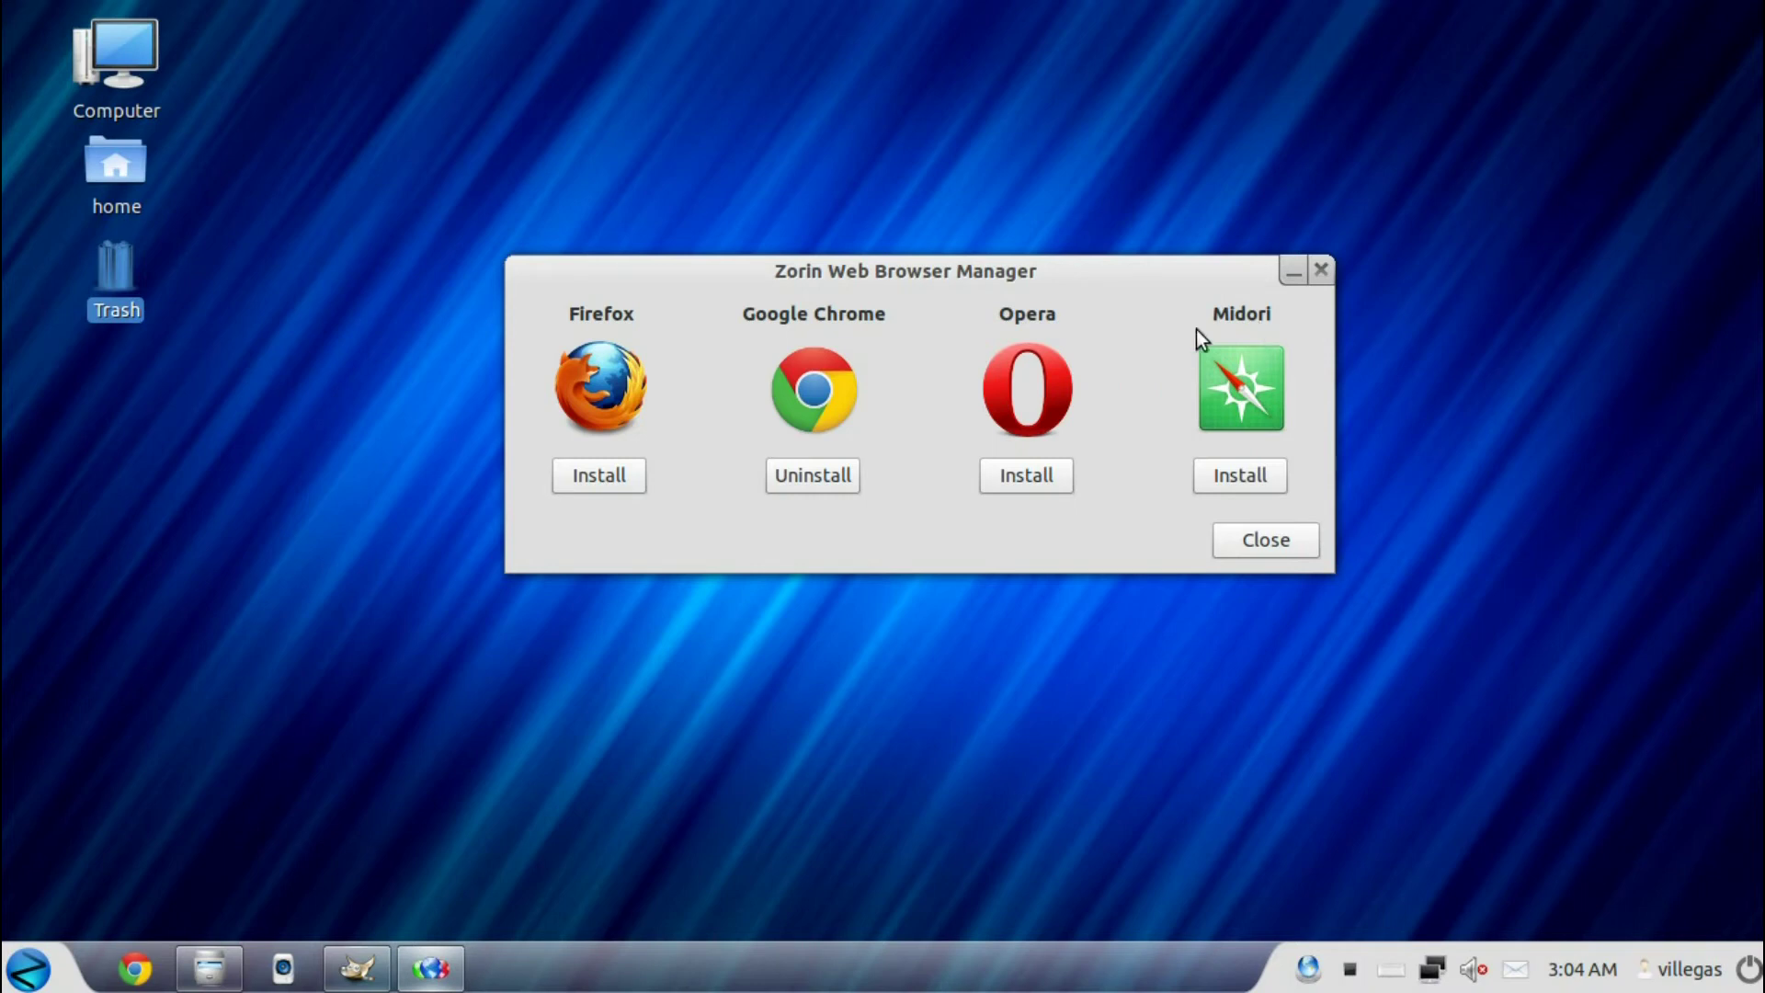
left_click_drag(914, 284, 920, 254)
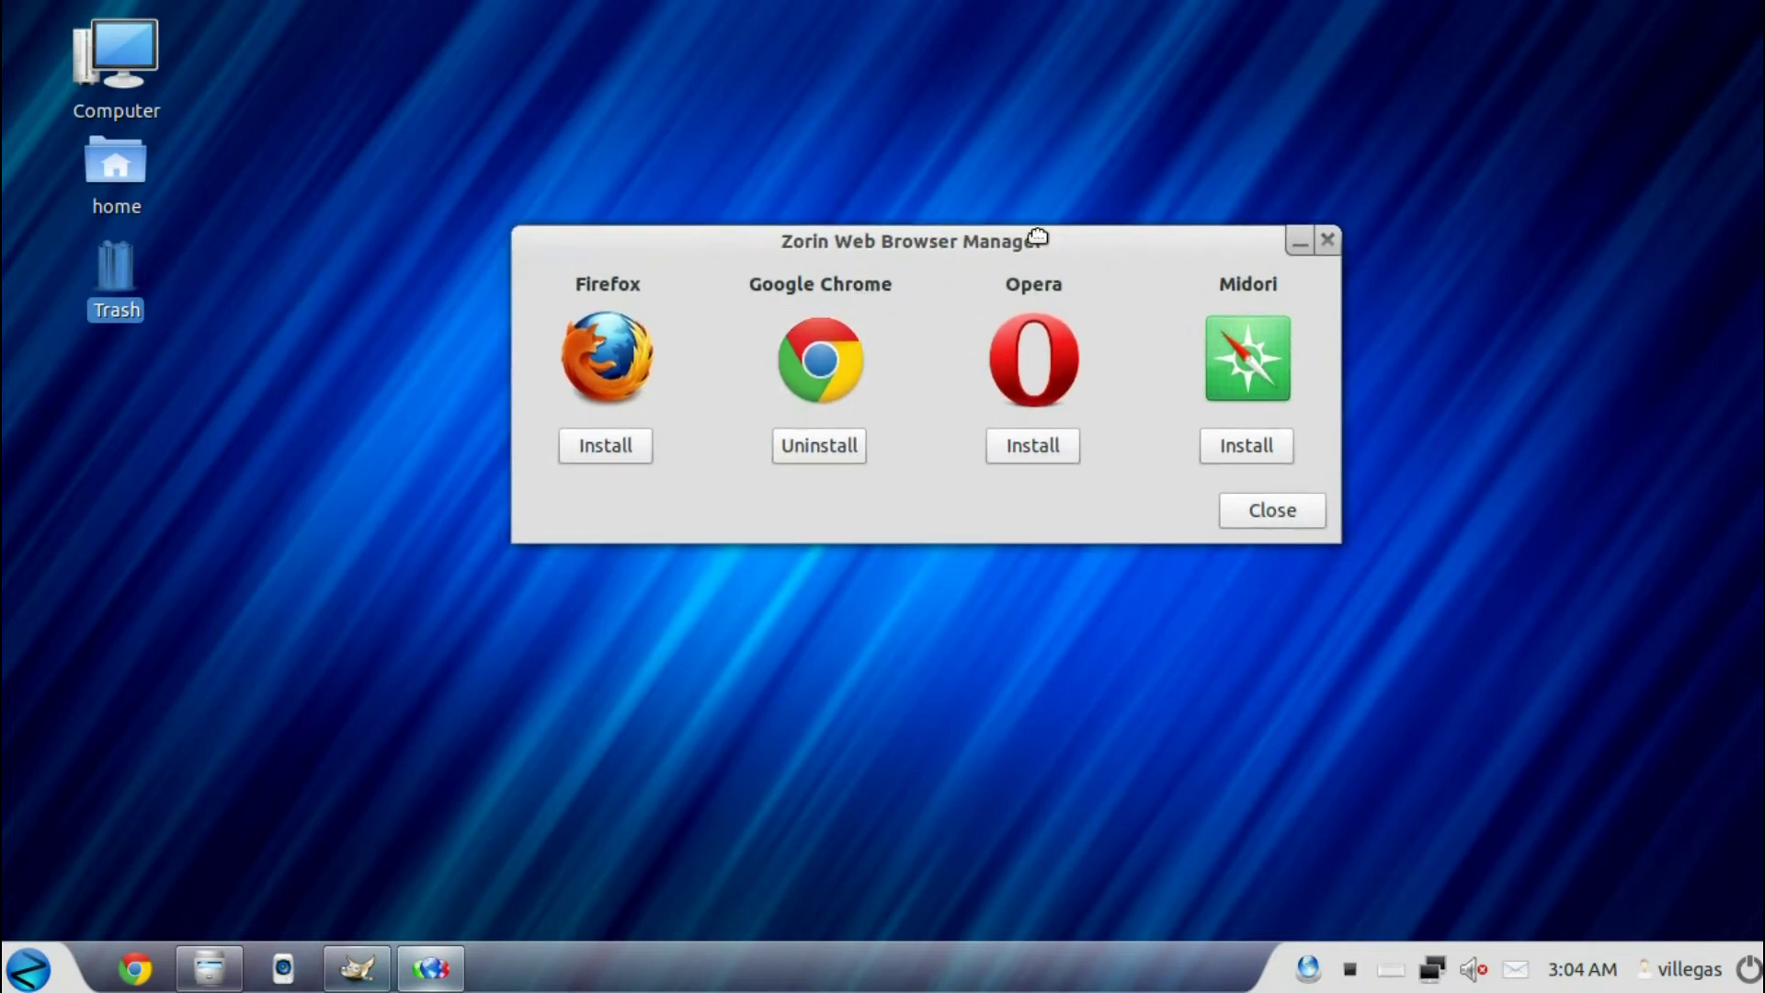
left_click_drag(1037, 238, 975, 175)
left_click(1342, 188)
Browse the Office and Sound & Video app lists, returning to the categories after each
left_click(27, 968)
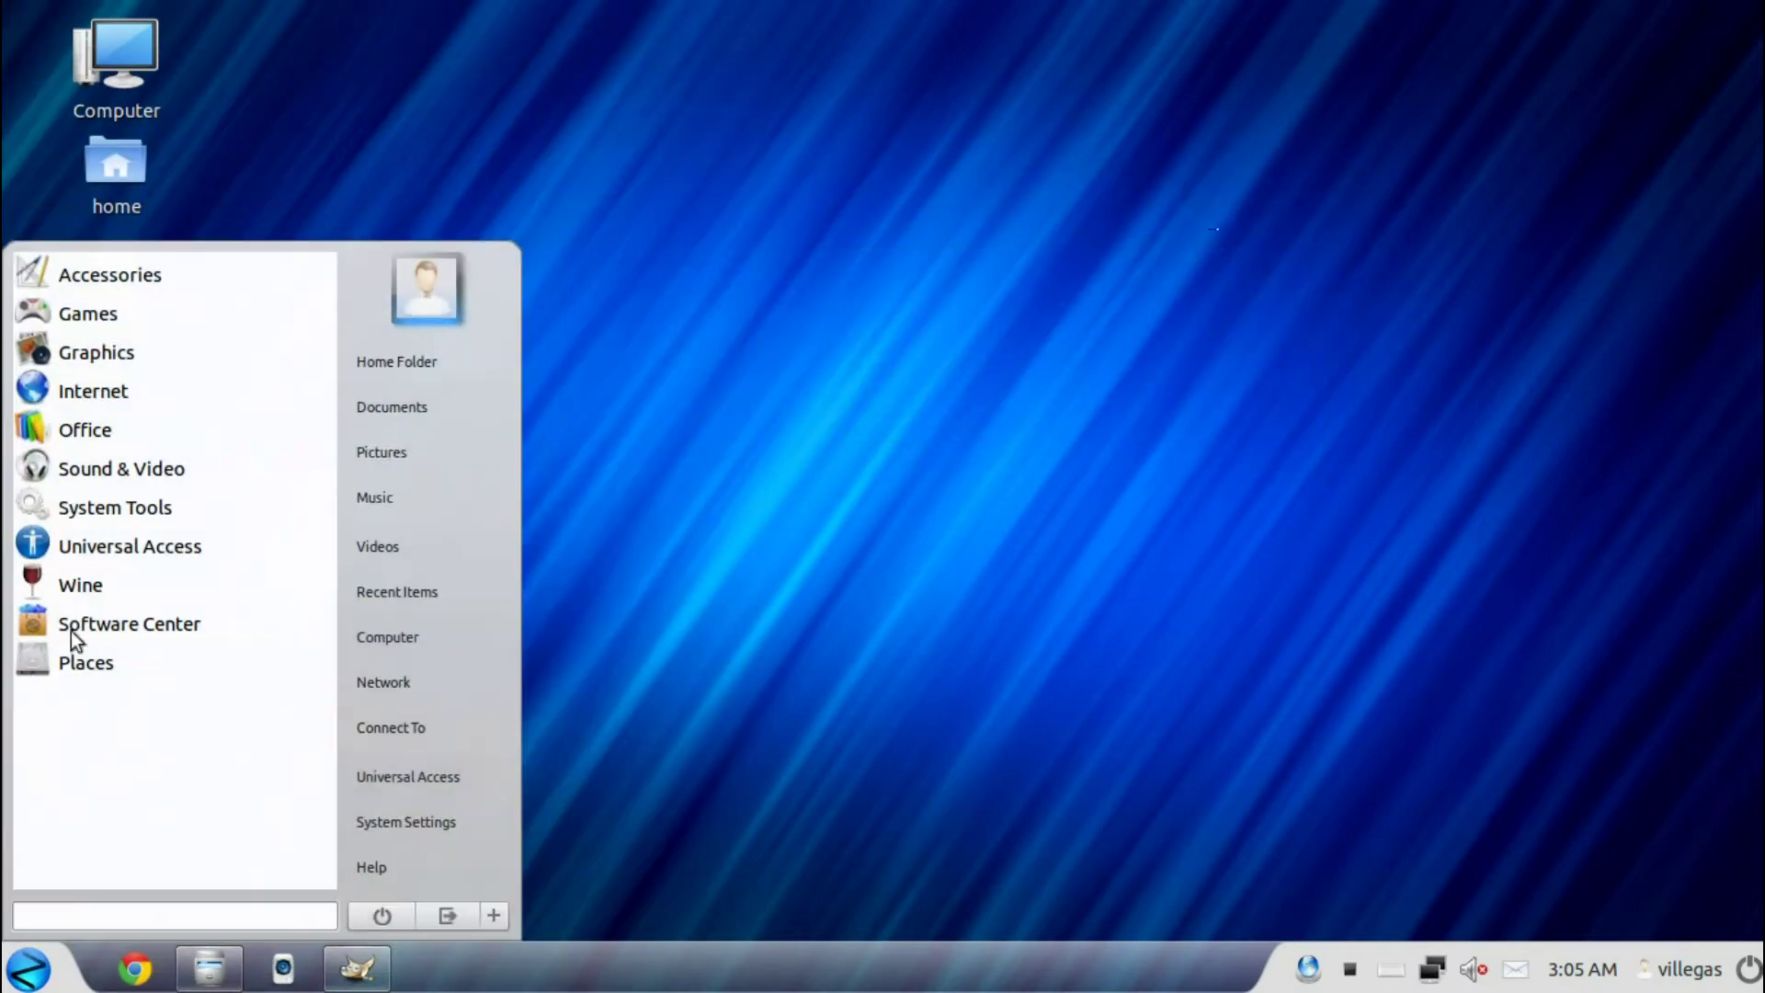
left_click(108, 430)
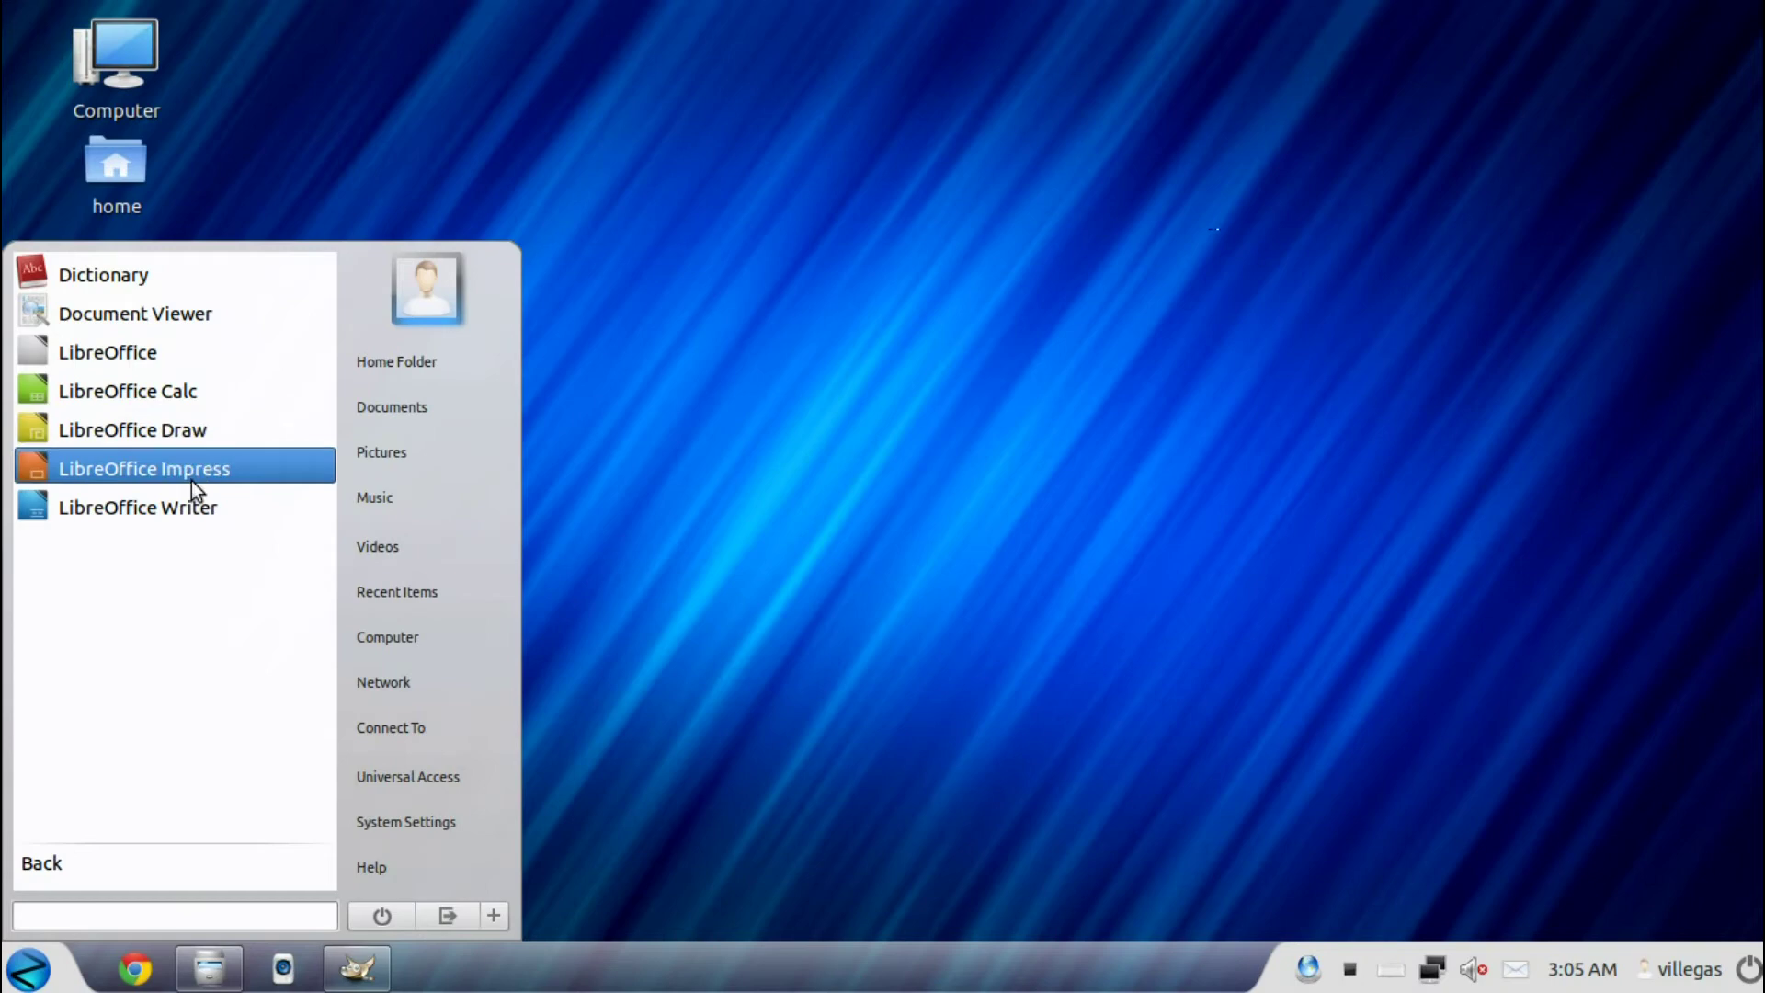
left_click(96, 870)
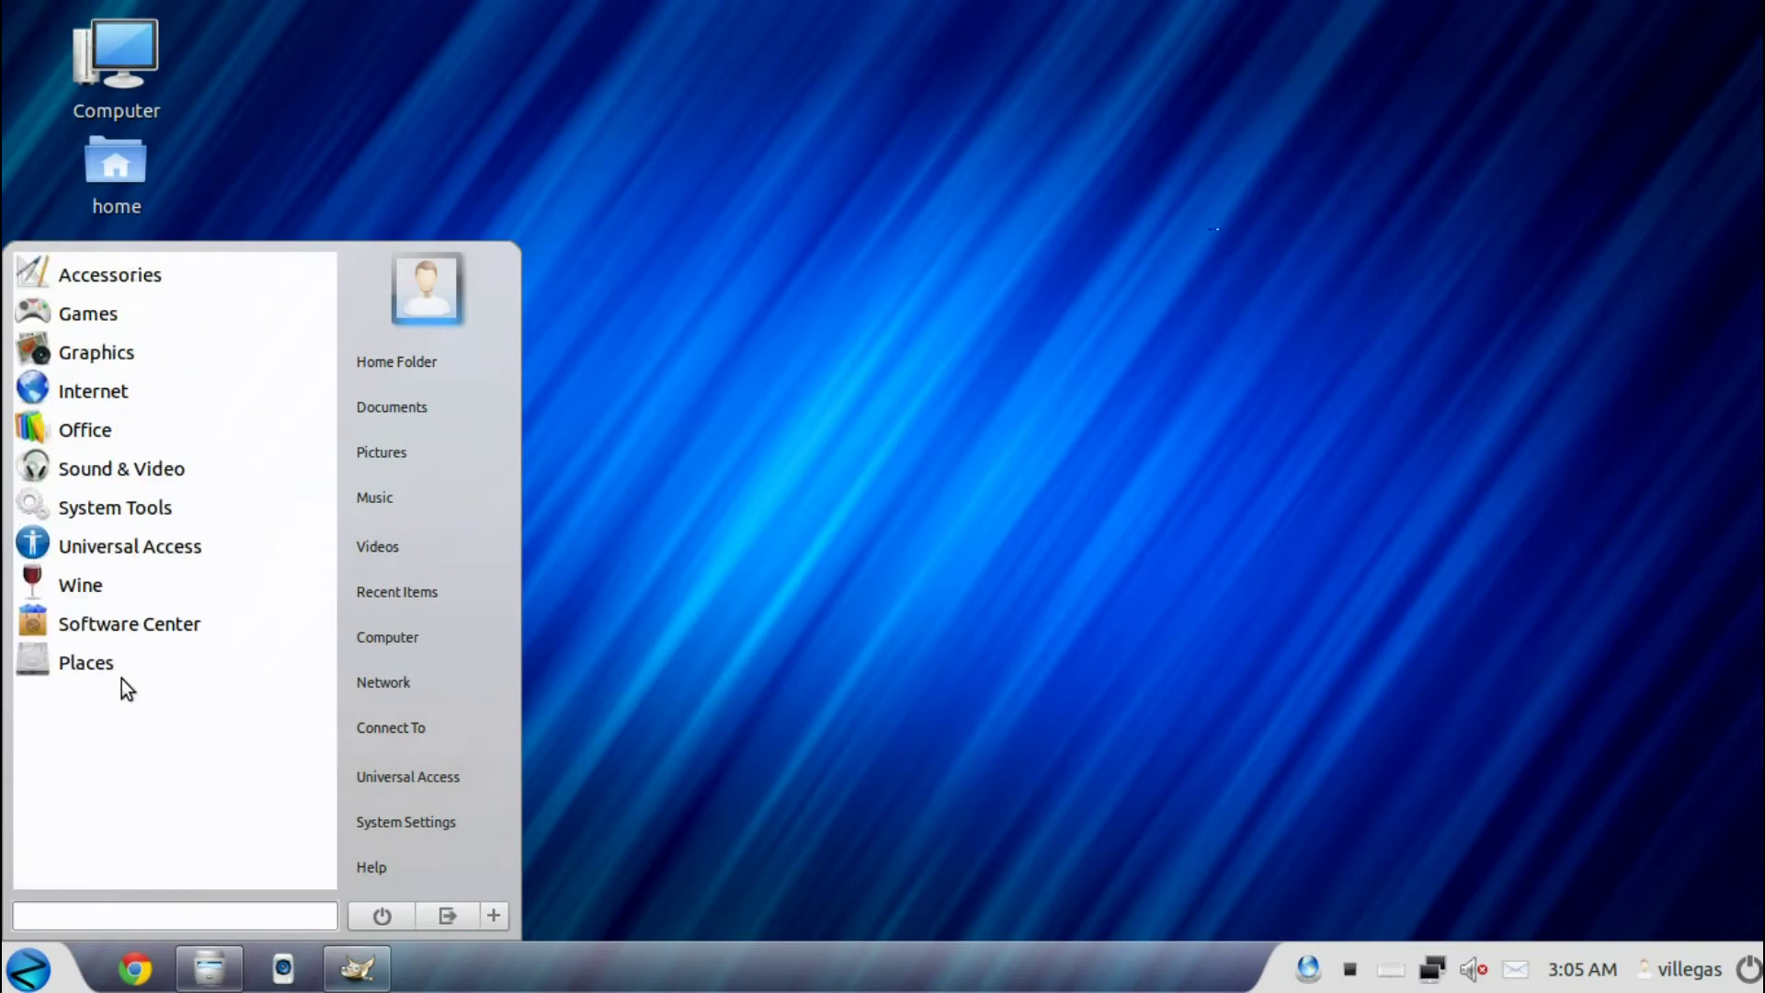
left_click(131, 470)
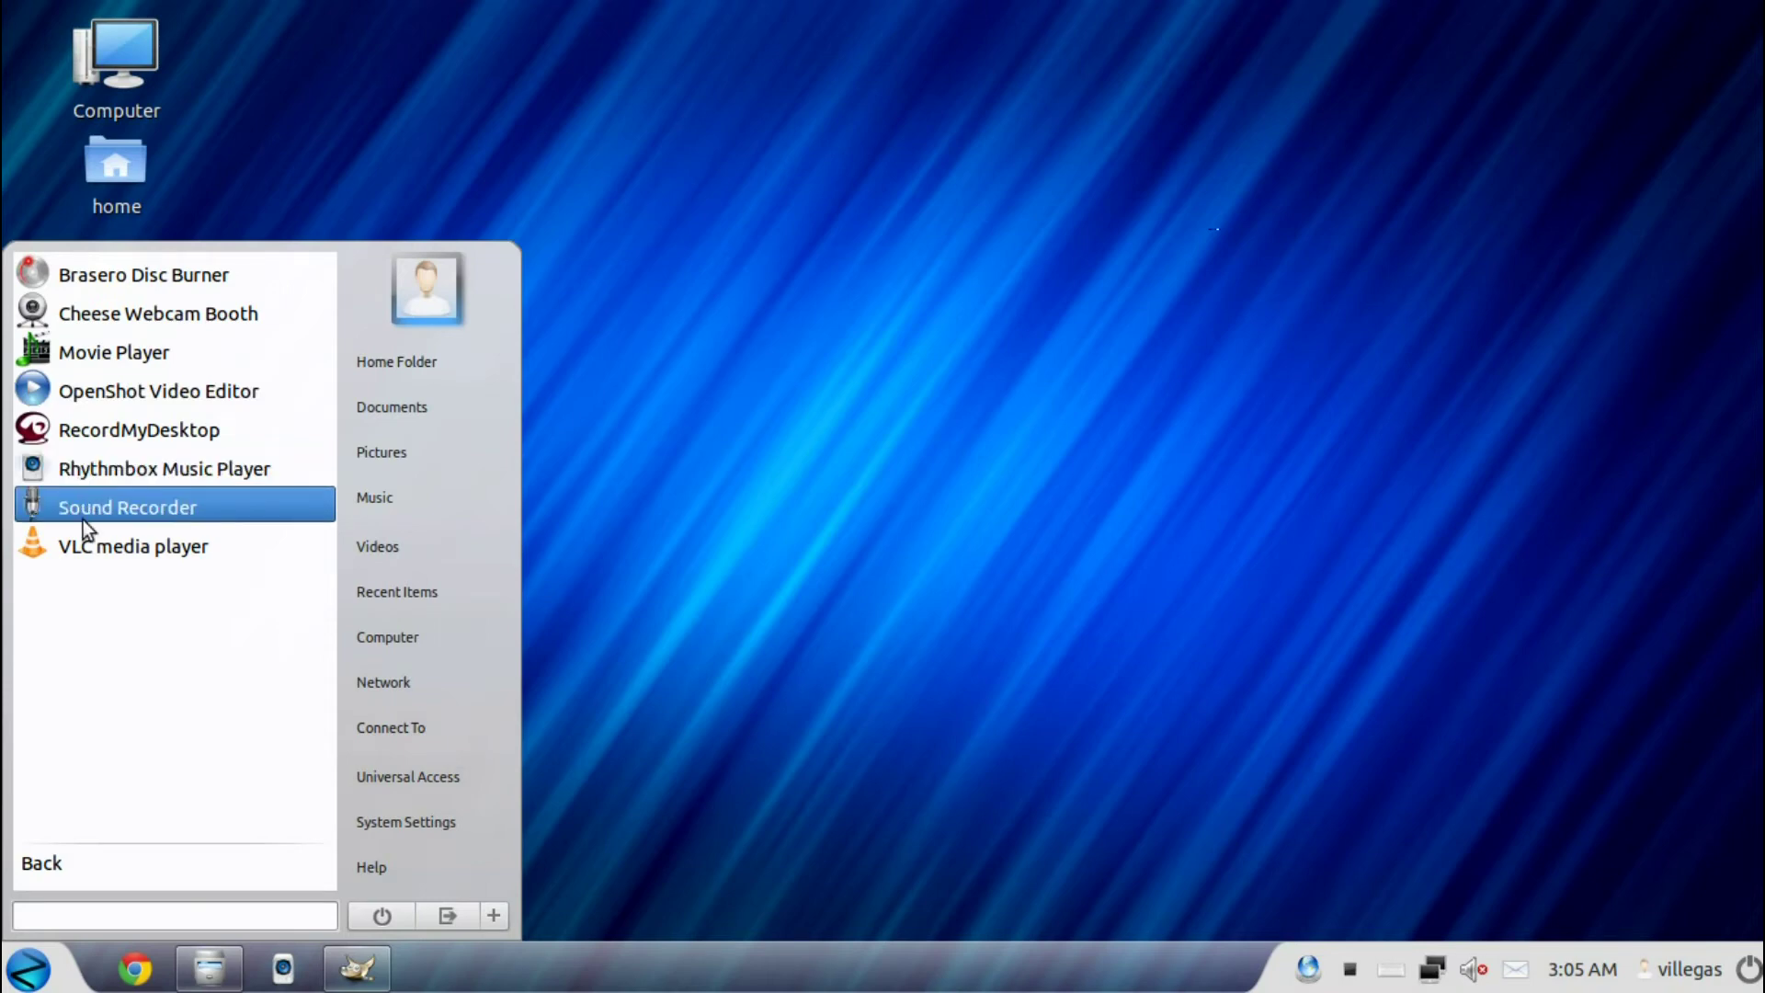
left_click(48, 881)
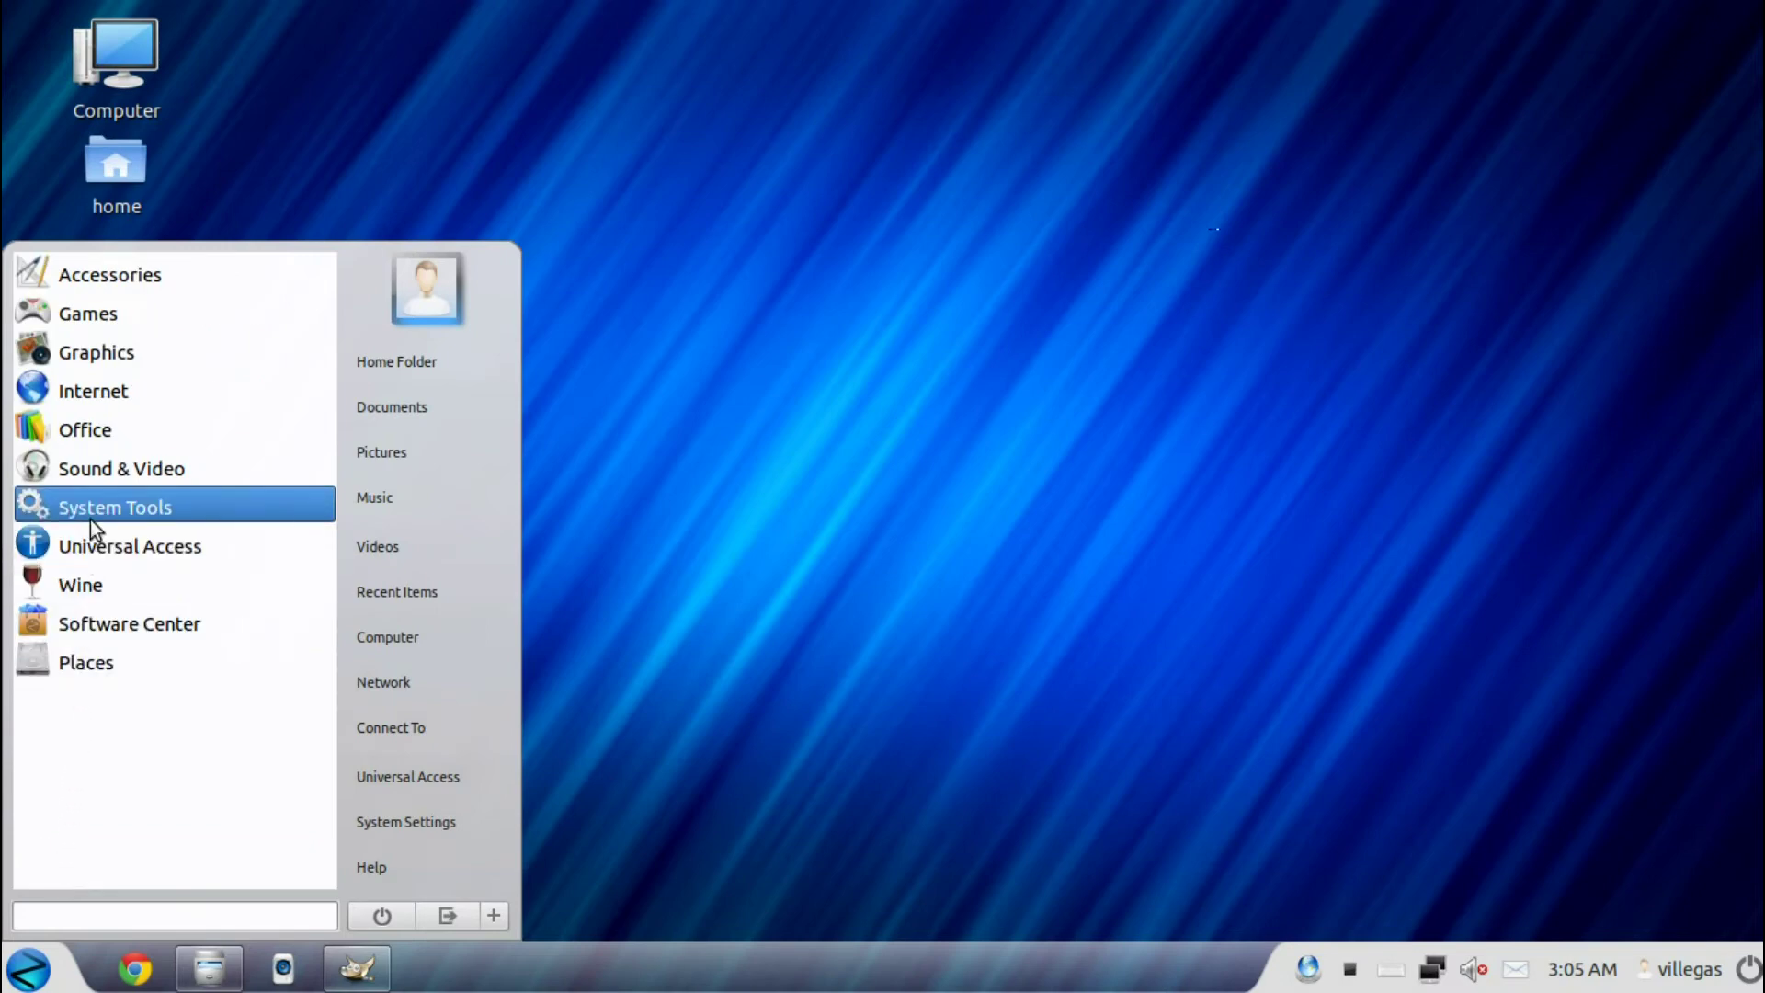
Look inside Administration and Preferences under System Tools, then launch System Monitor
left_click(122, 508)
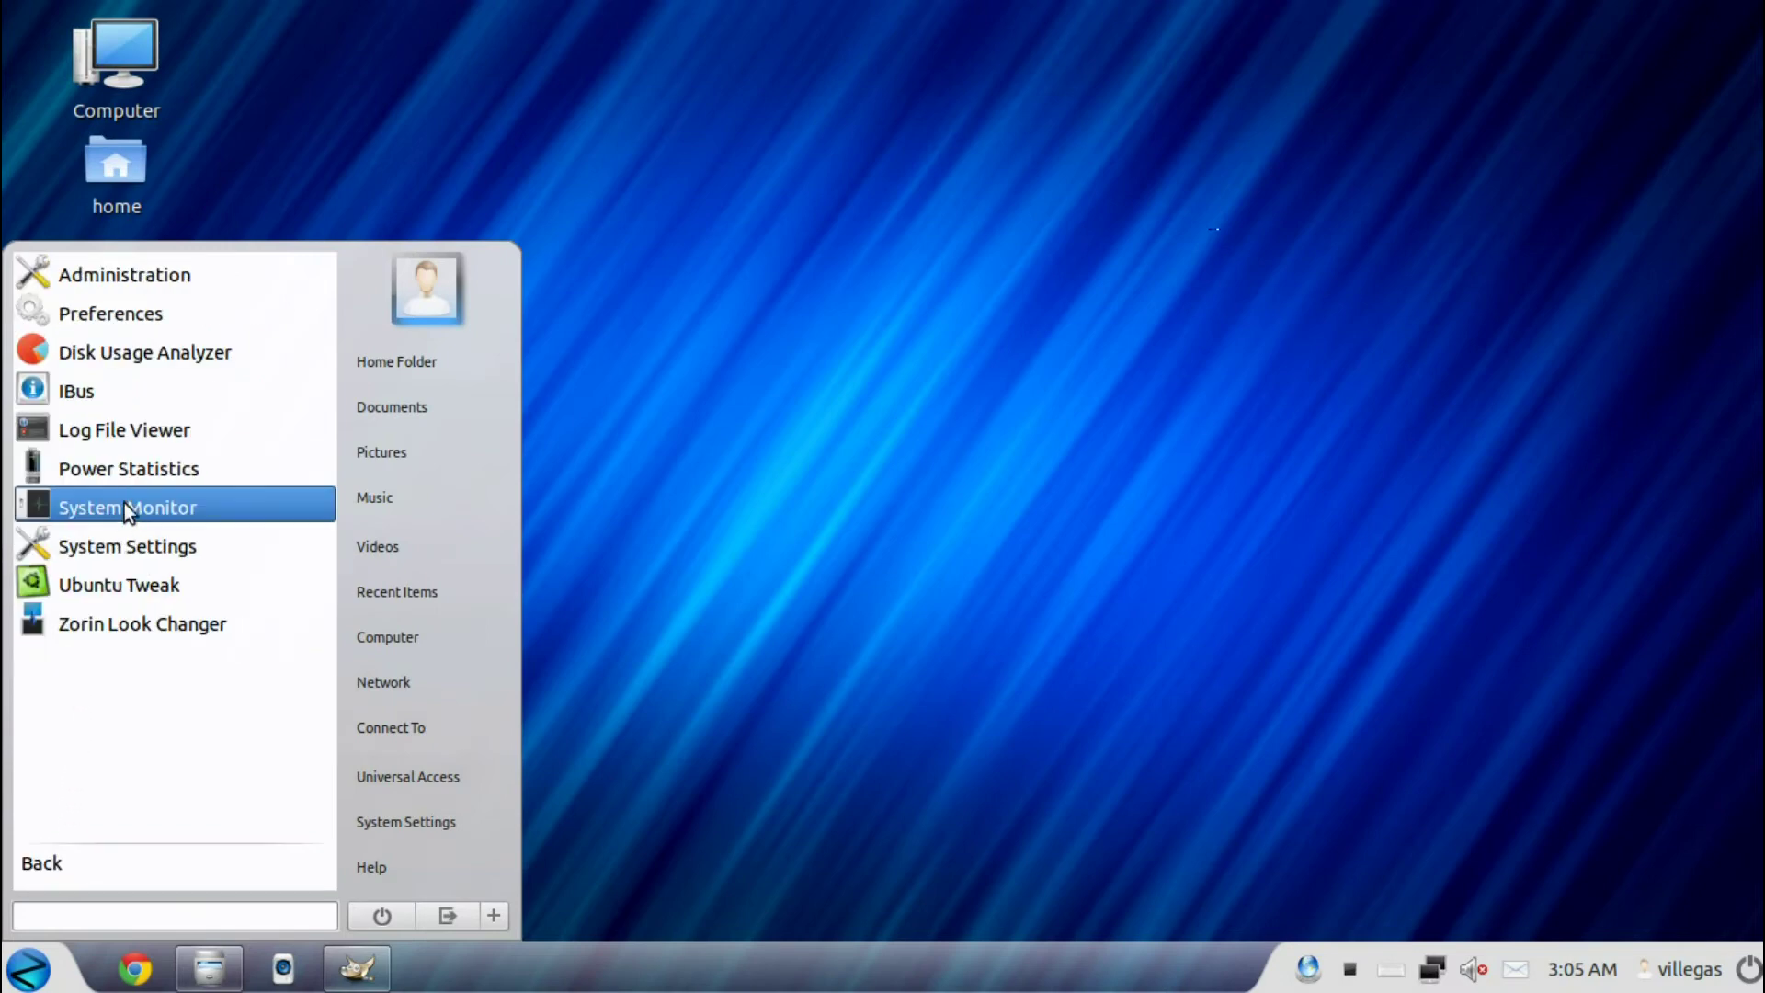
left_click(119, 278)
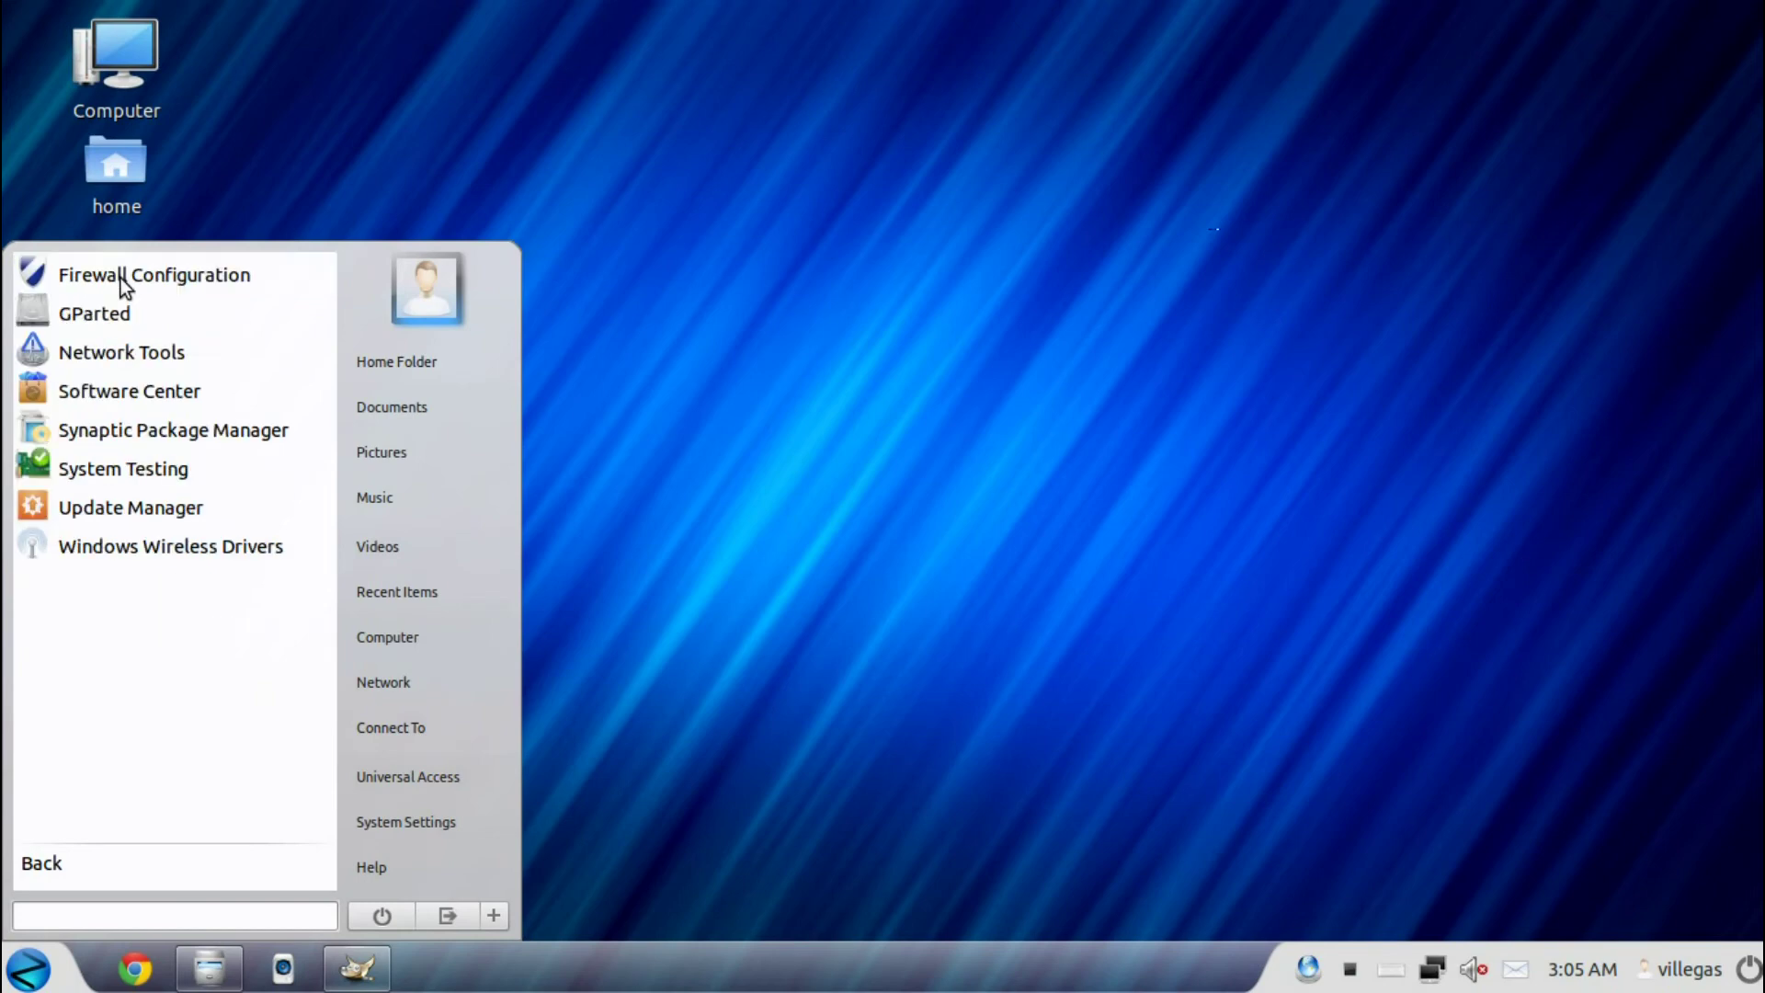
left_click(81, 850)
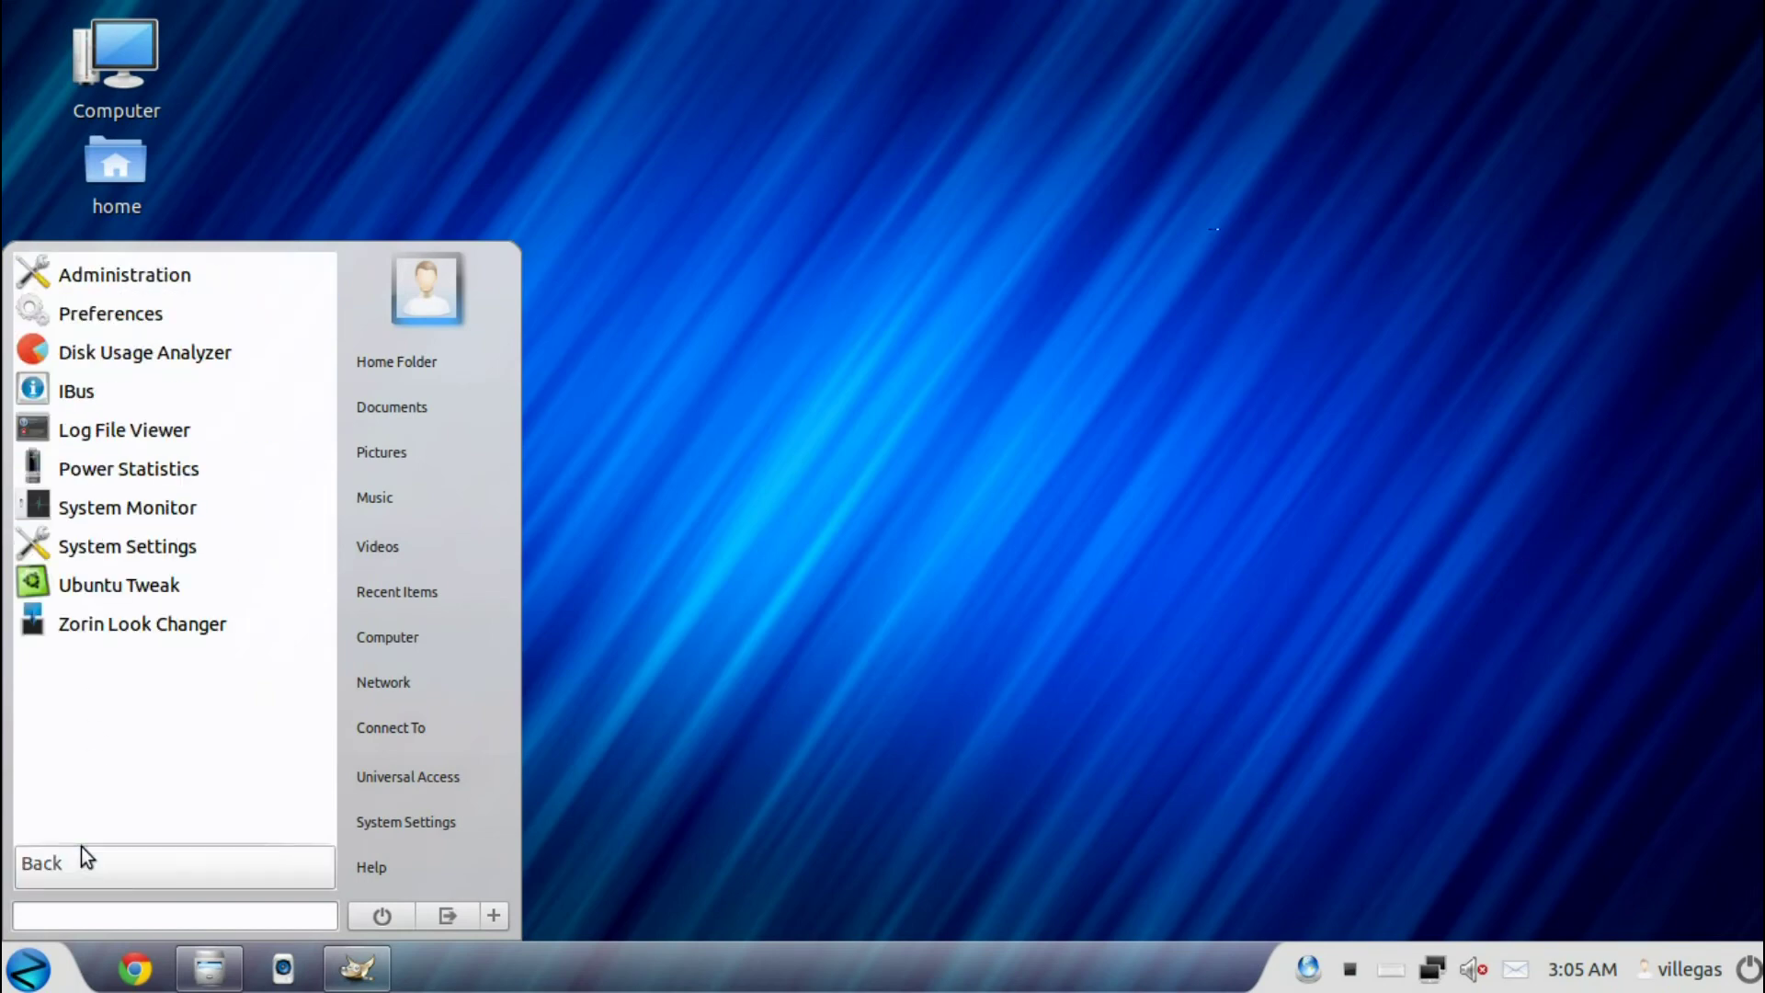
left_click(82, 313)
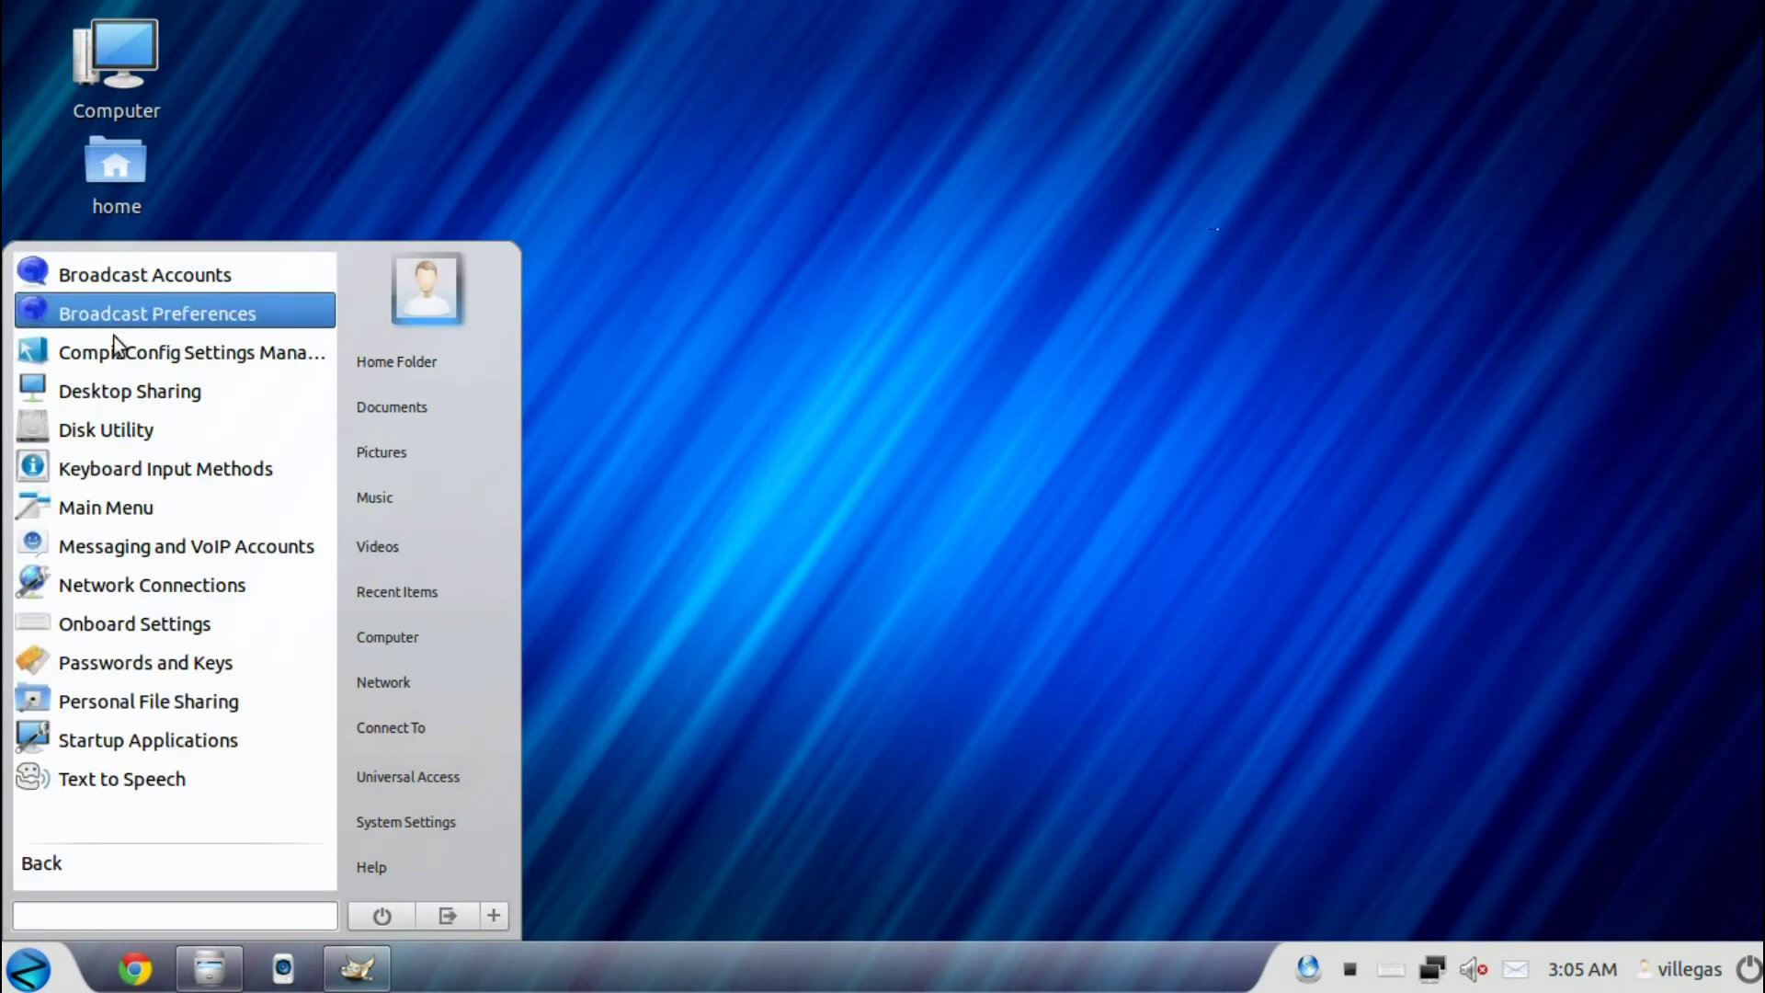
left_click(92, 864)
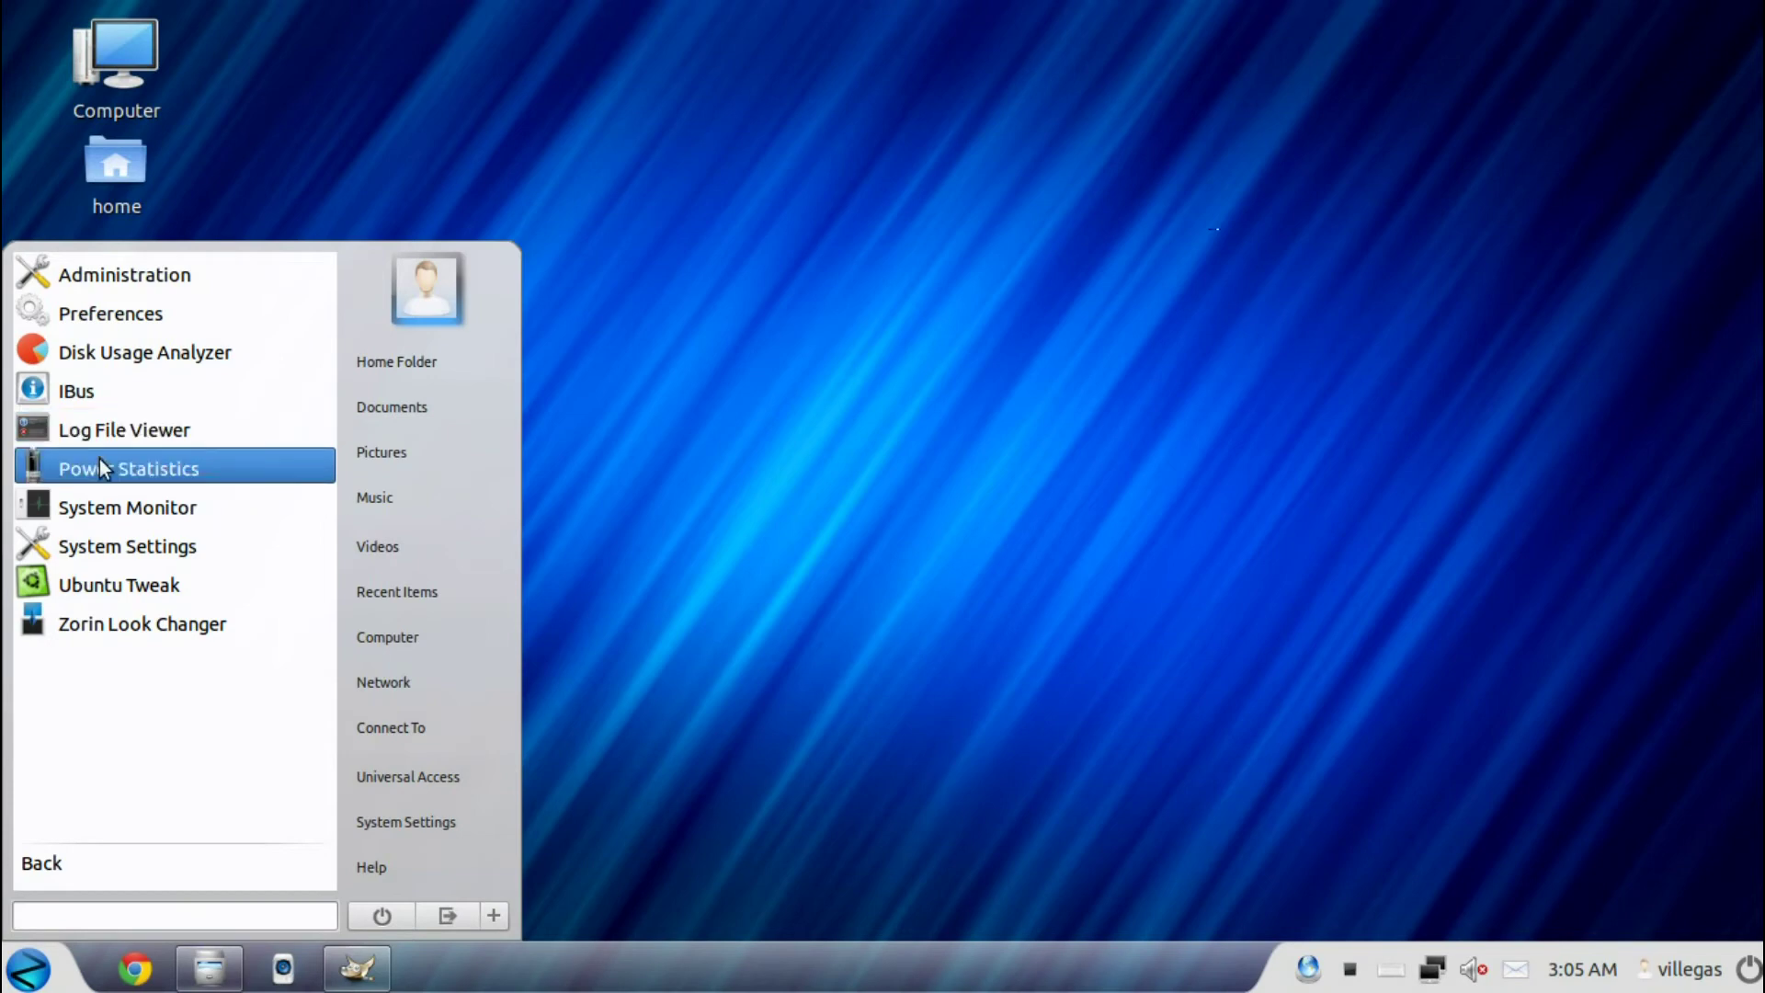
left_click(87, 504)
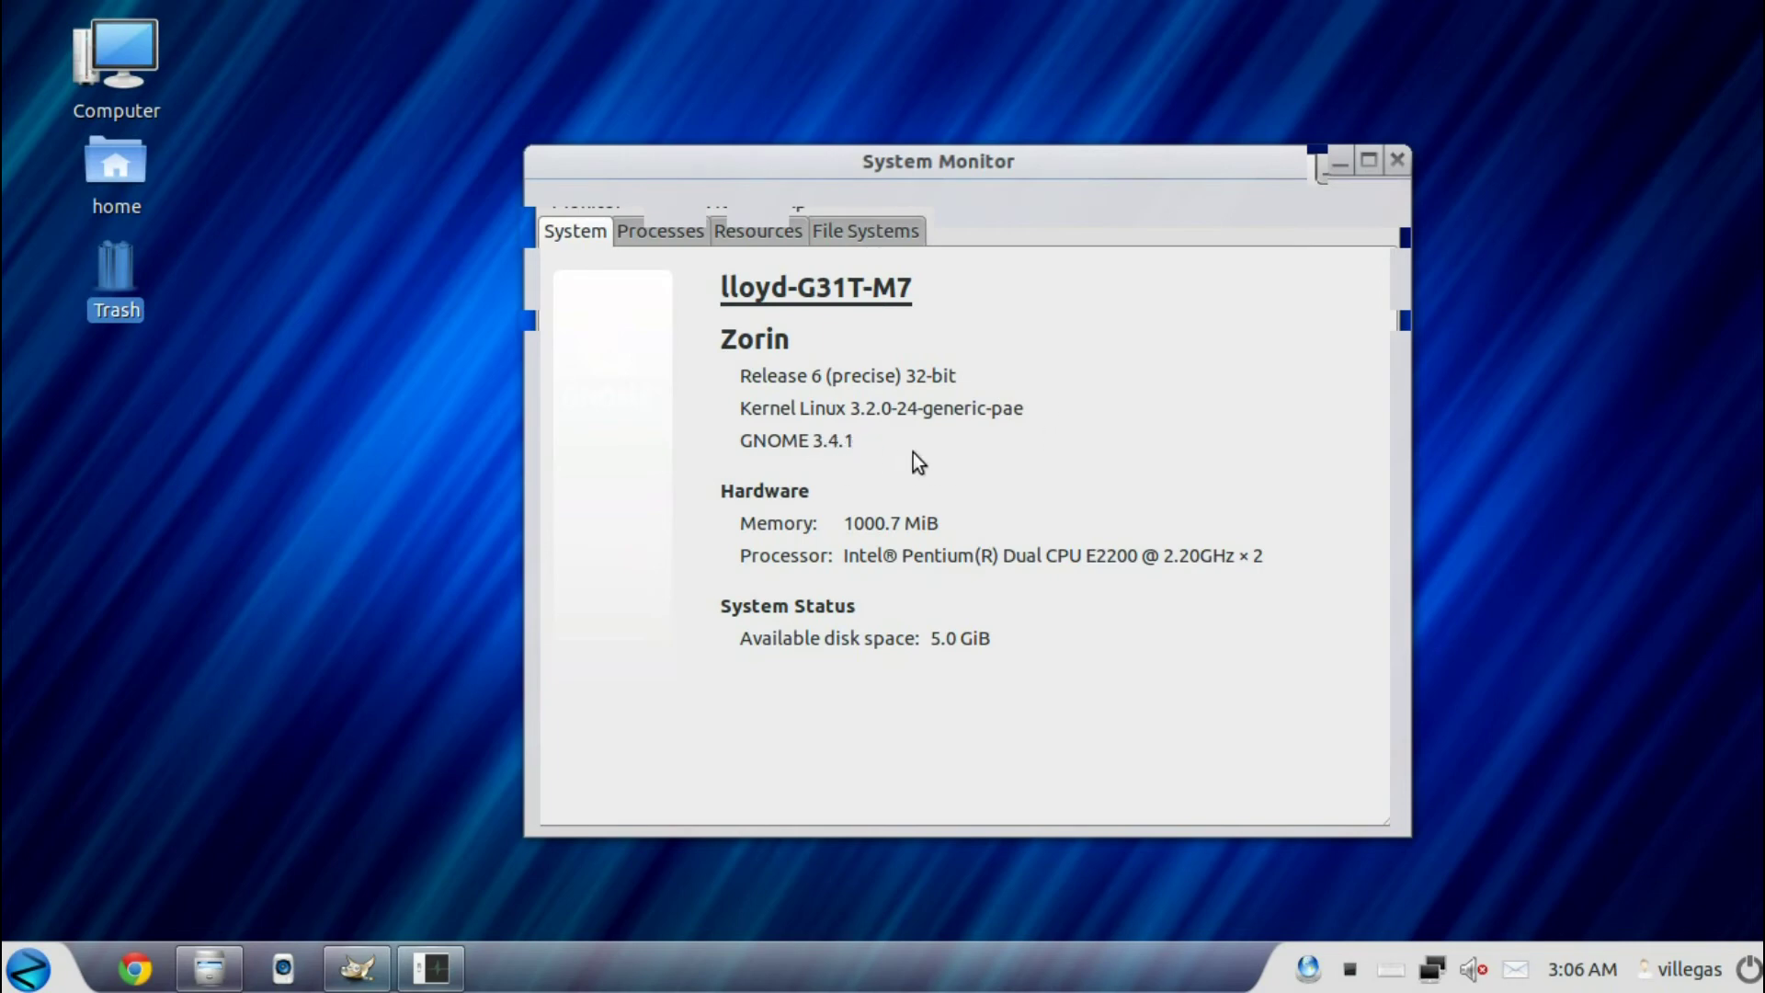
Check the Processes, Resources and File Systems tabs, then close System Monitor
left_click(681, 241)
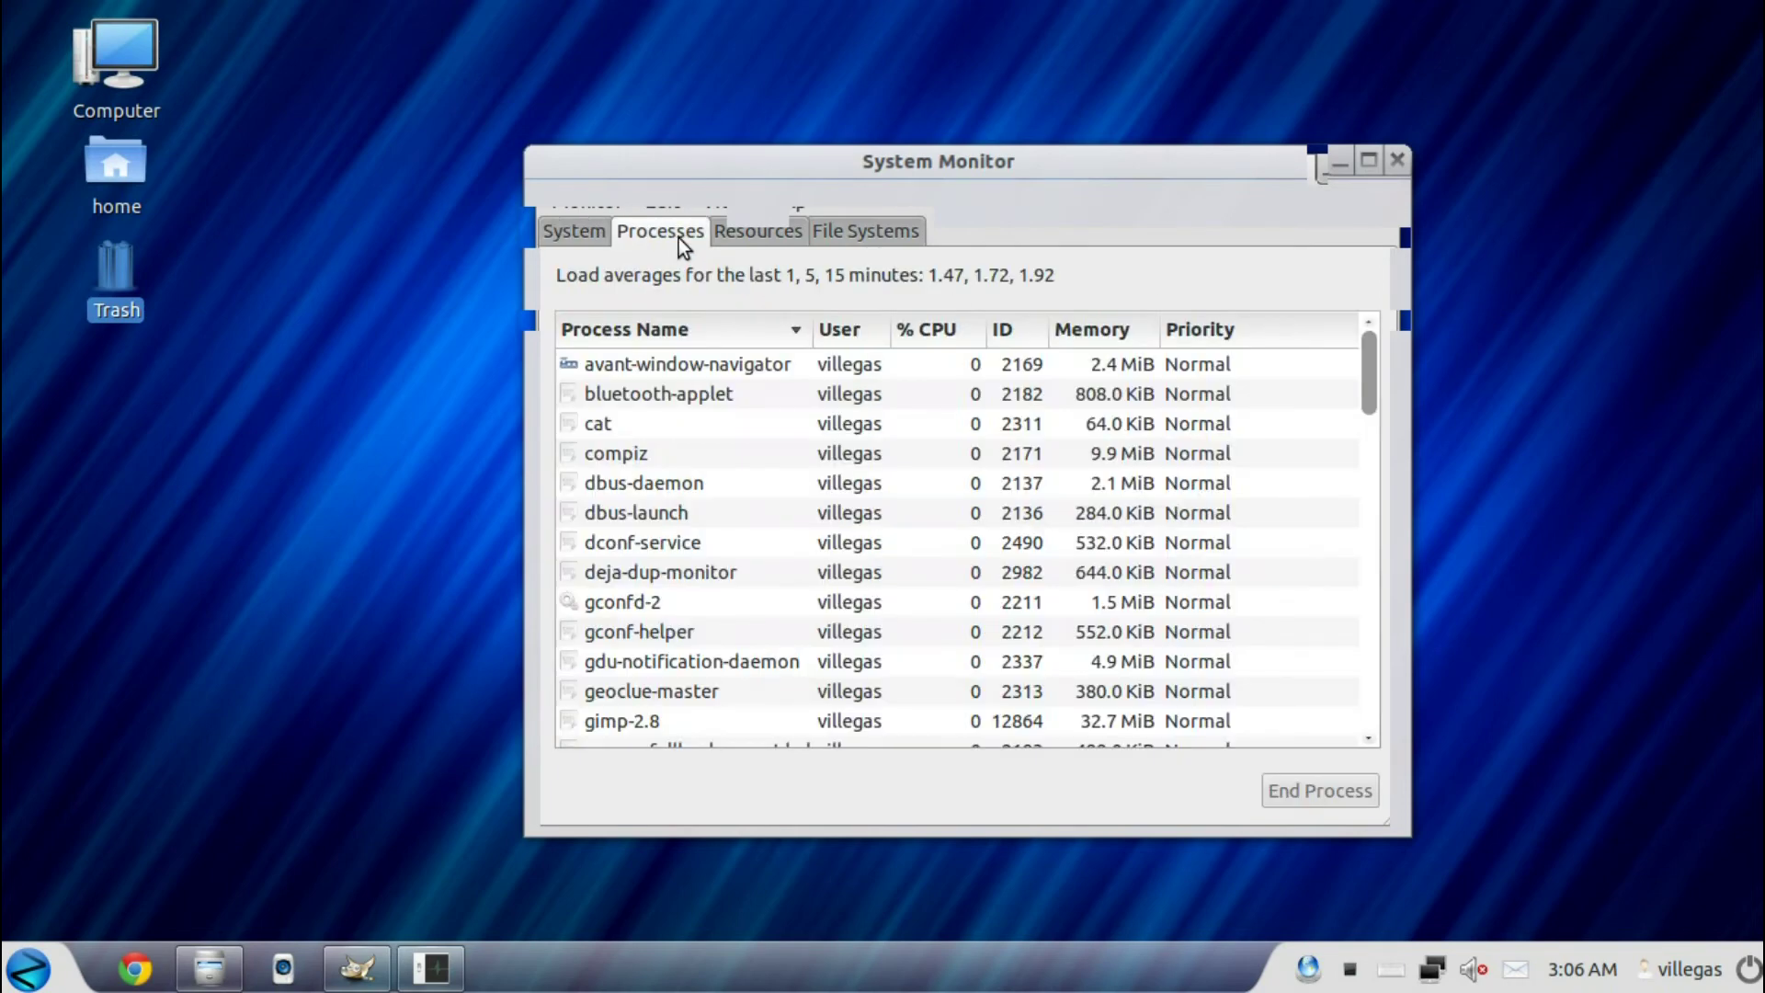
left_click_drag(1366, 388, 1372, 489)
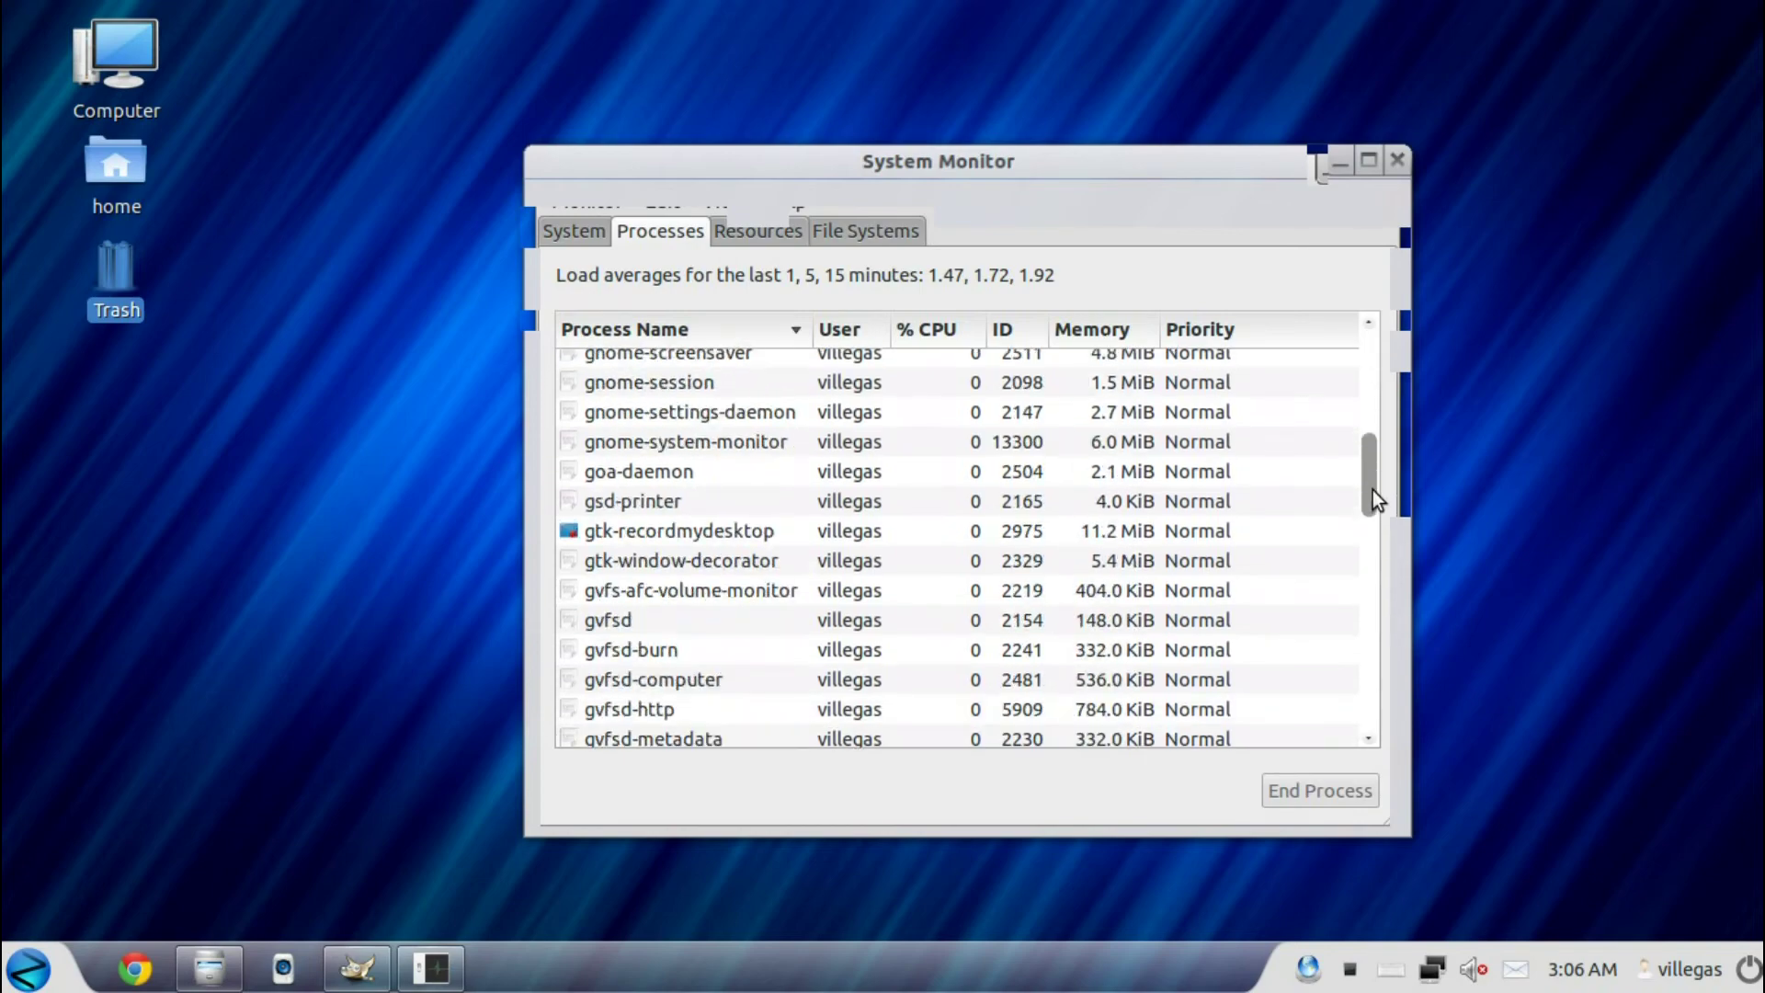
left_click(716, 232)
left_click(898, 236)
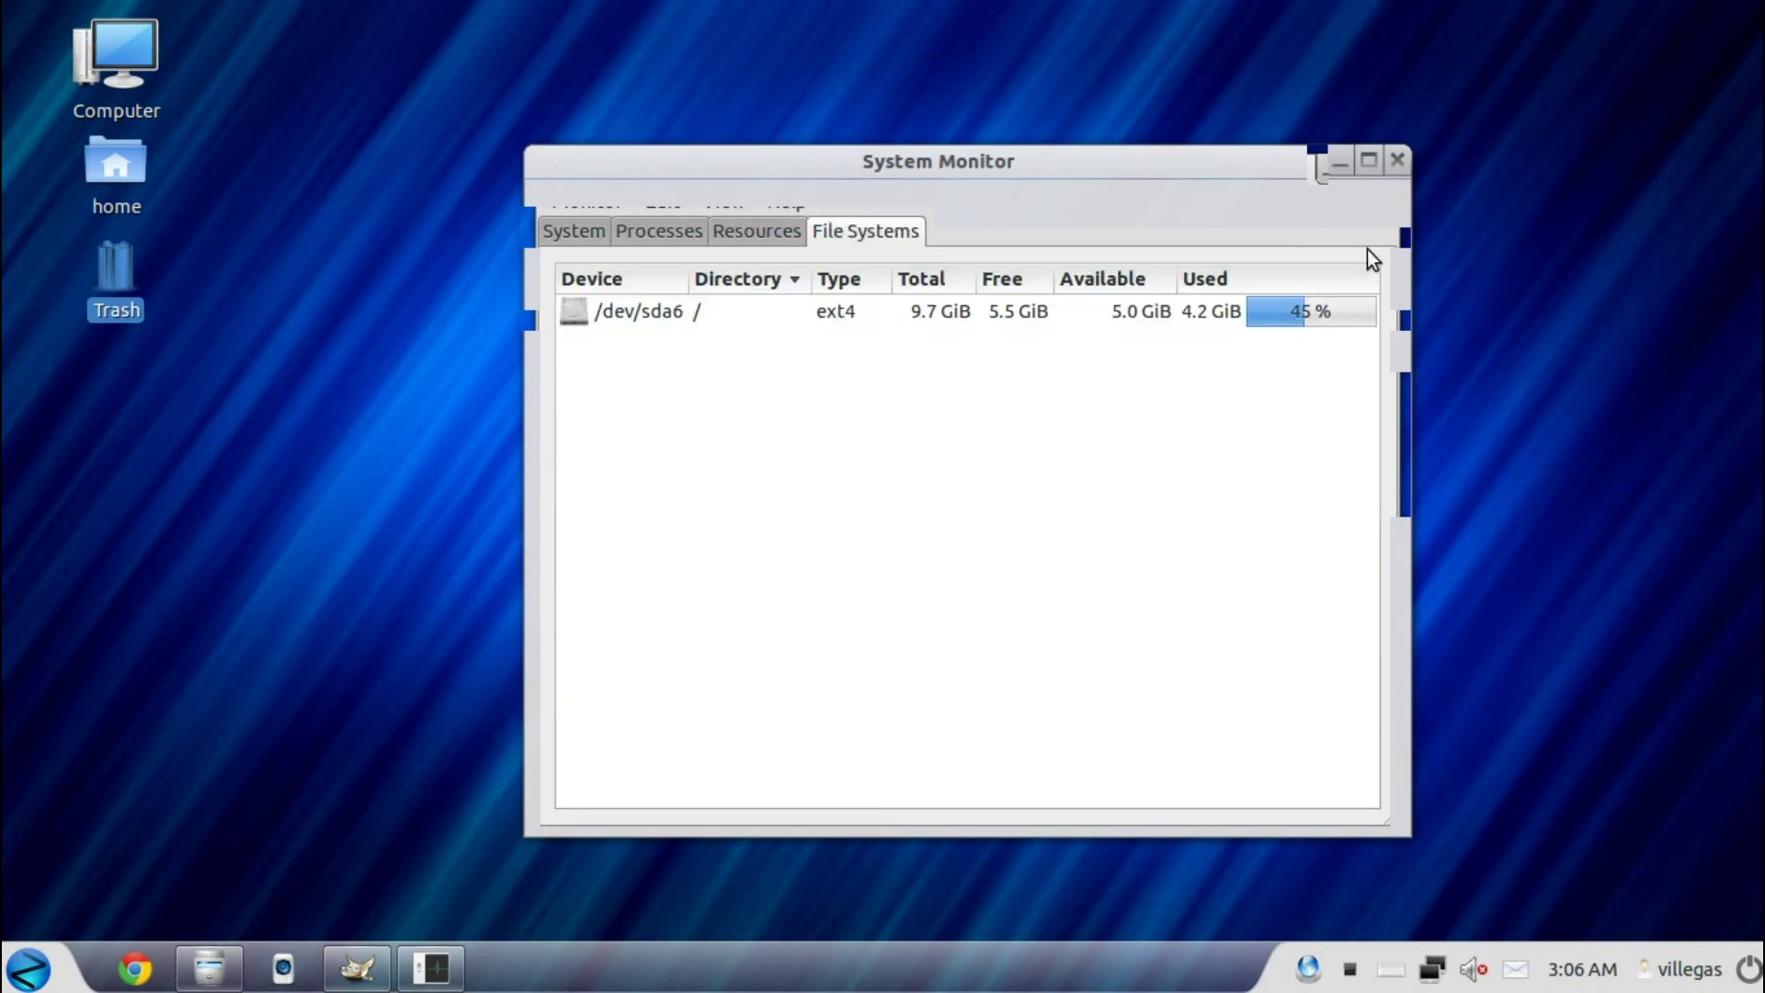
left_click(1386, 169)
left_click(27, 969)
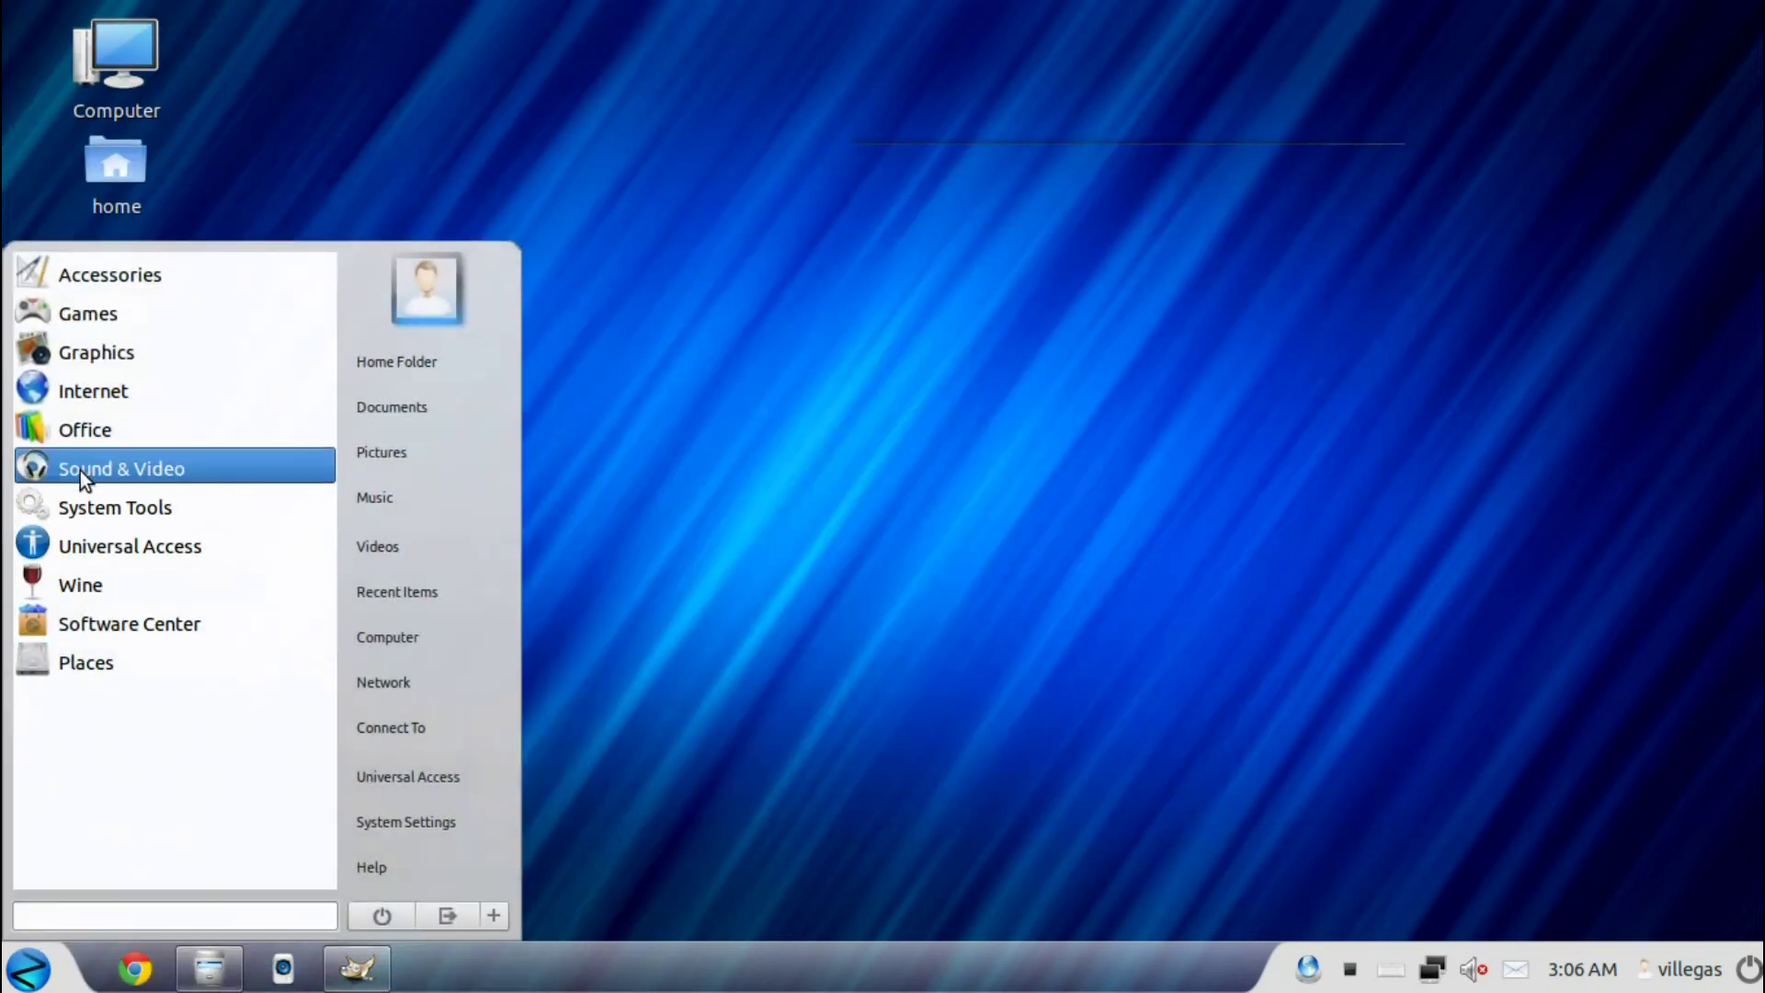
Launch System Settings from System Tools, shift its window, close it, then revisit System Tools
left_click(99, 490)
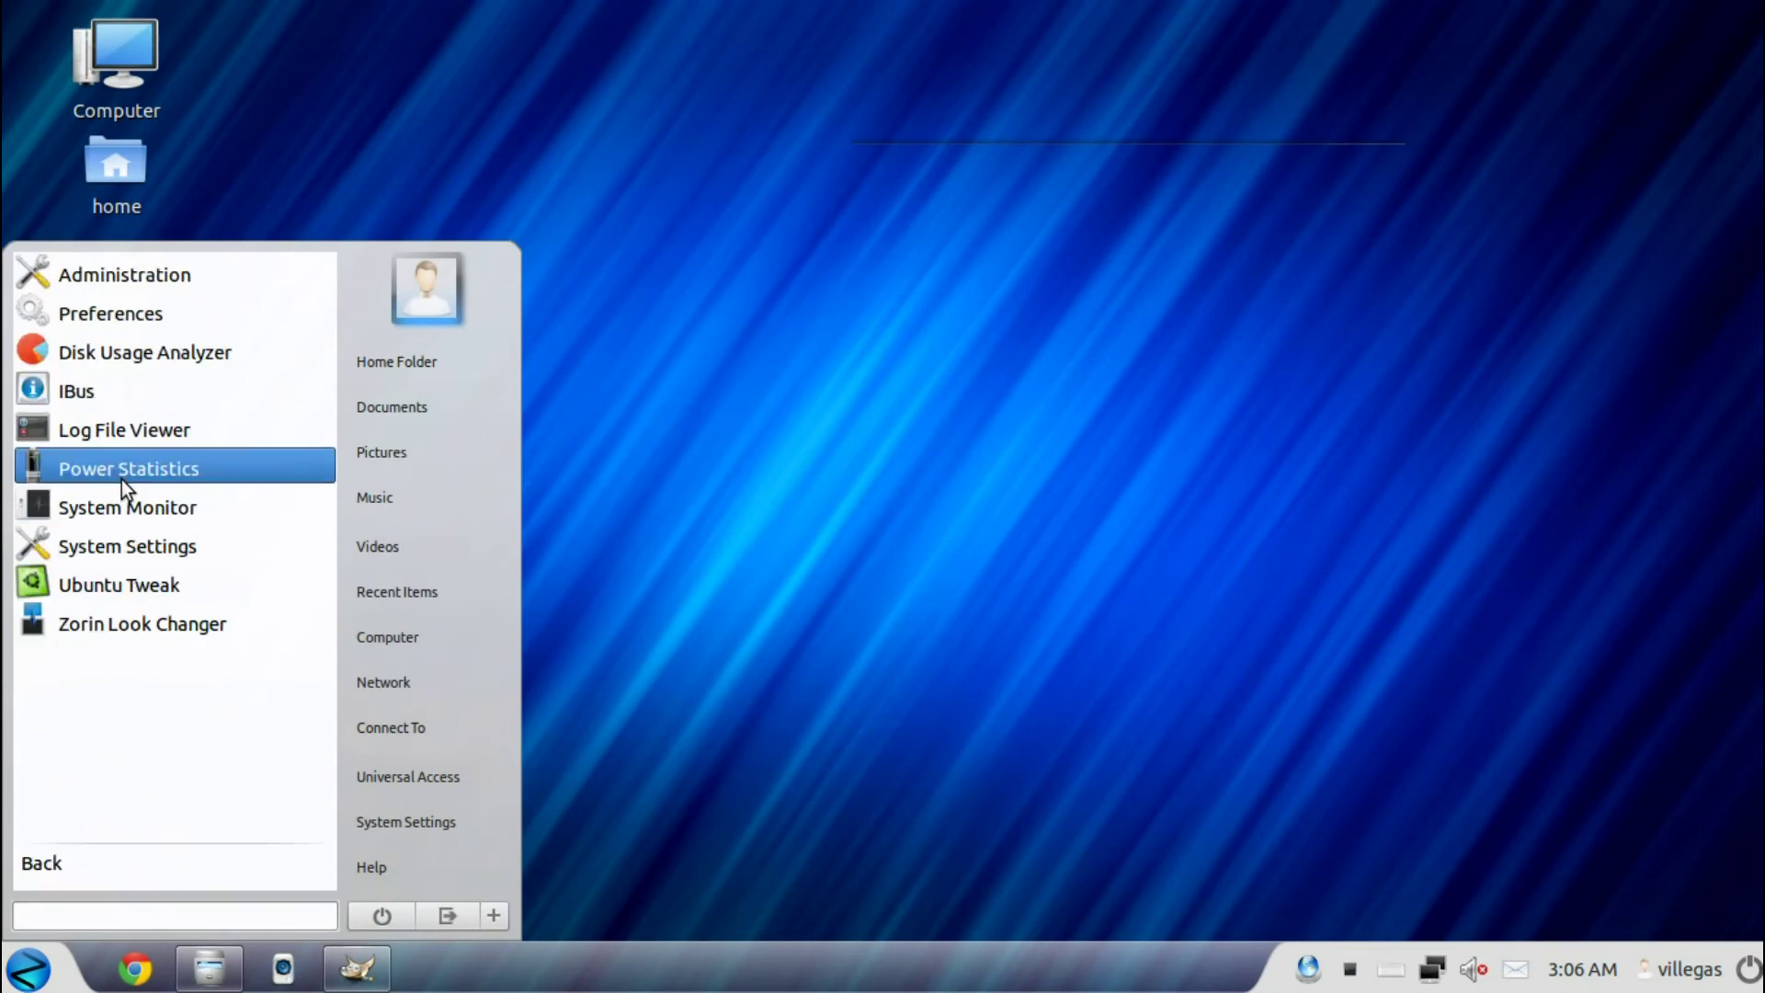
left_click(110, 546)
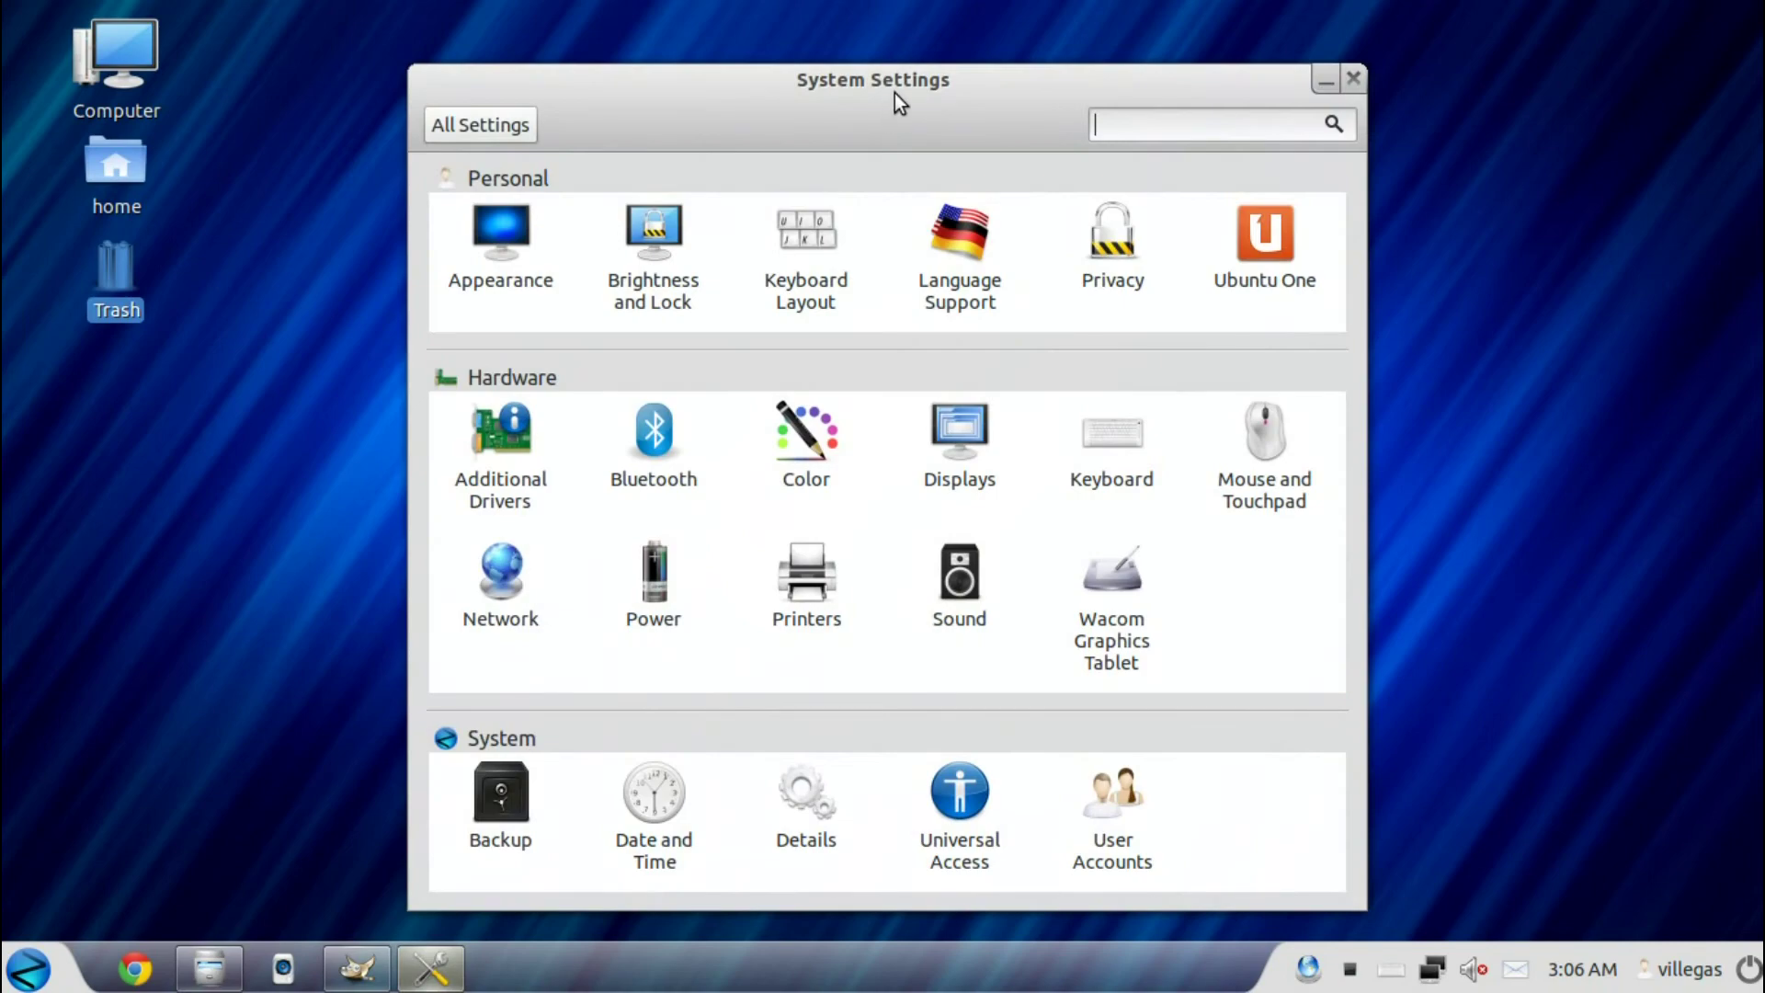
left_click_drag(894, 92, 937, 74)
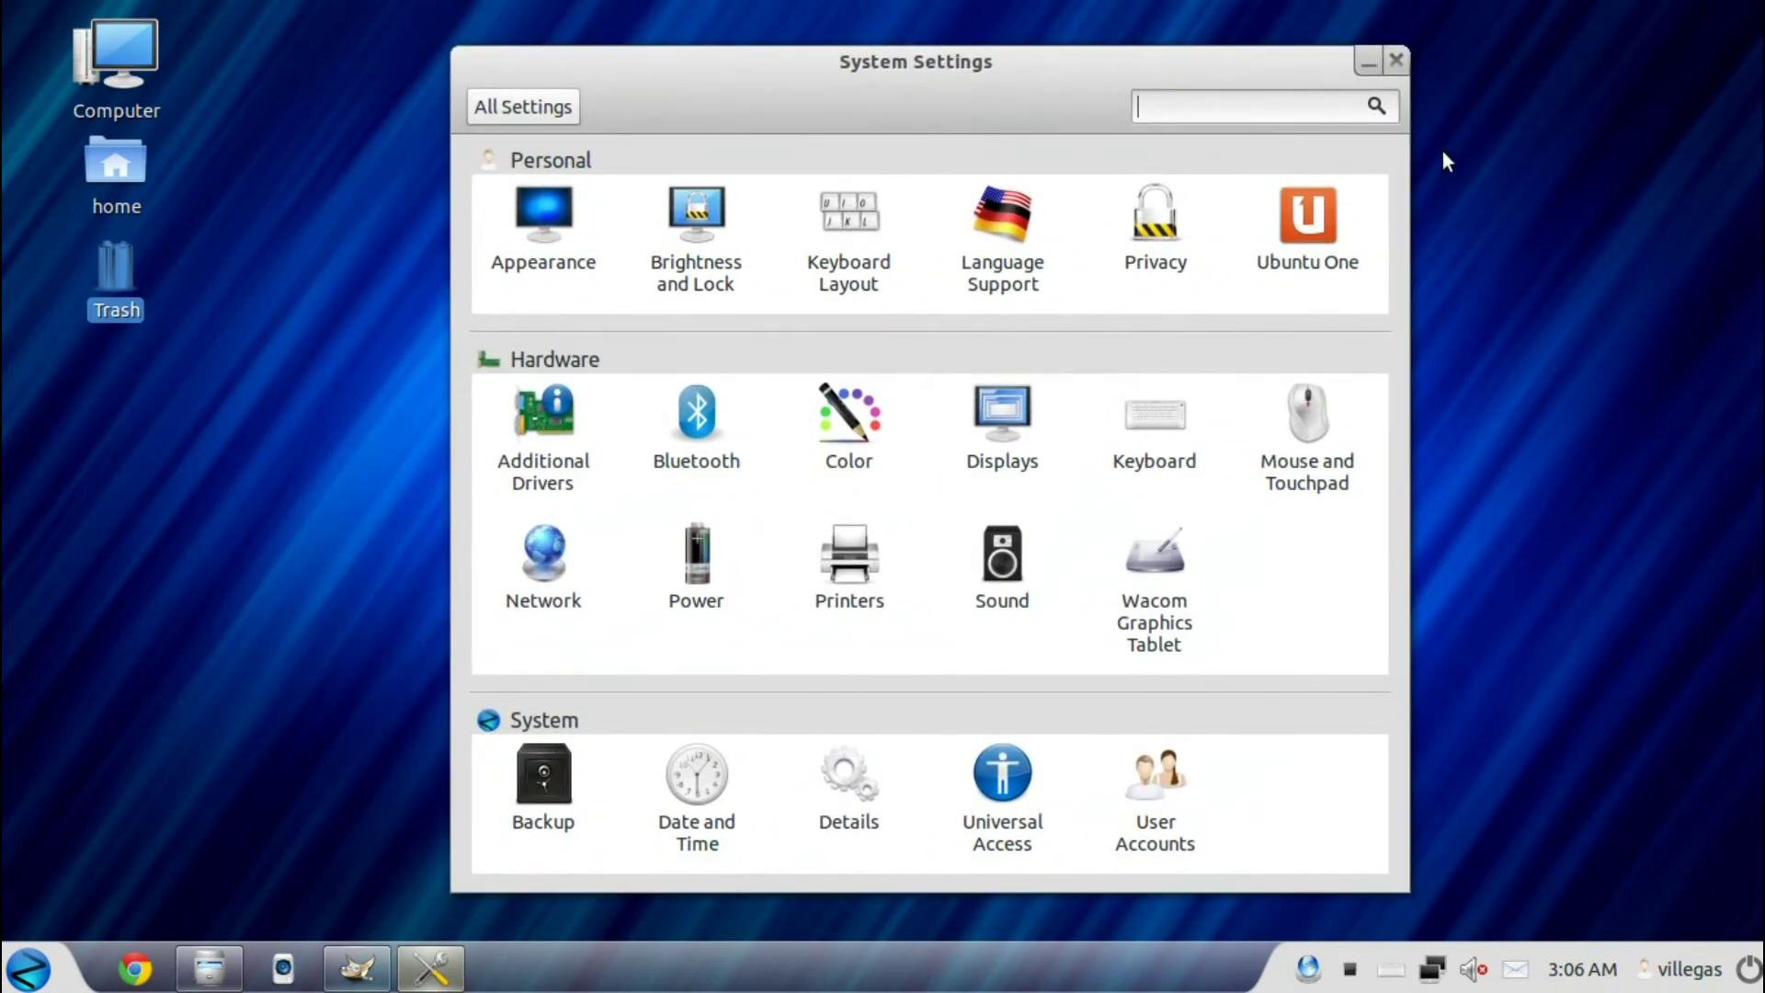
left_click(1398, 61)
left_click(28, 969)
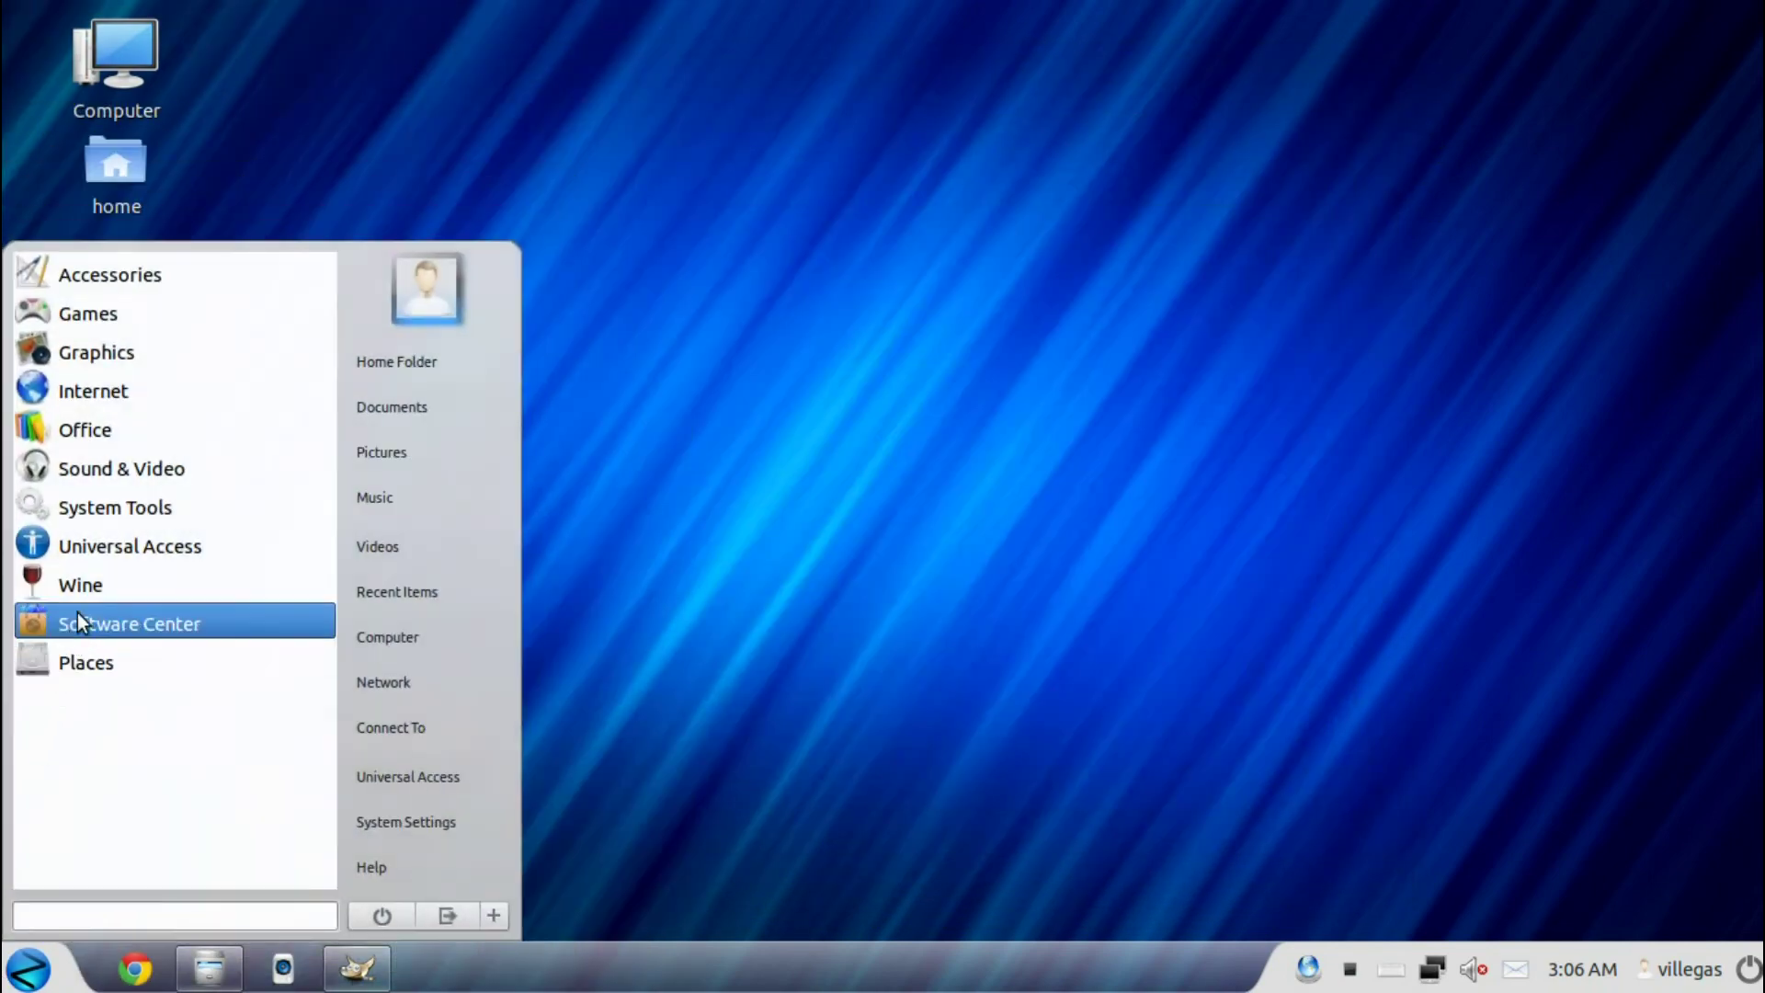
left_click(110, 510)
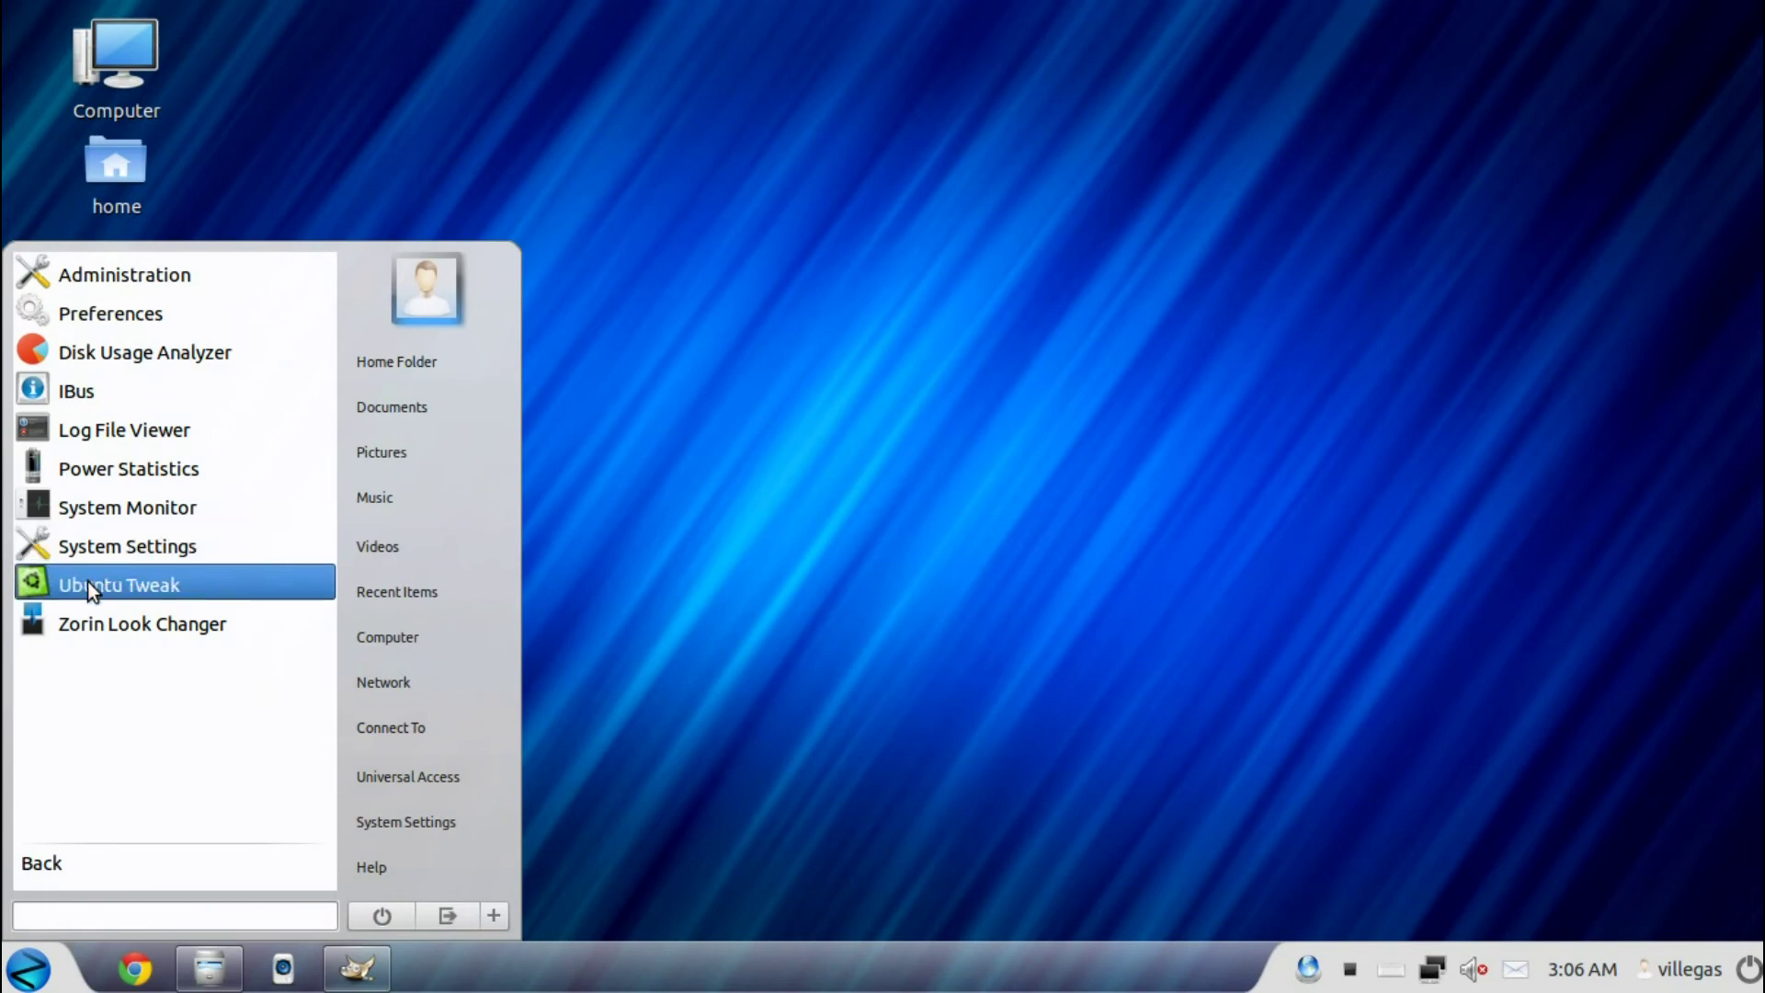
left_click(58, 862)
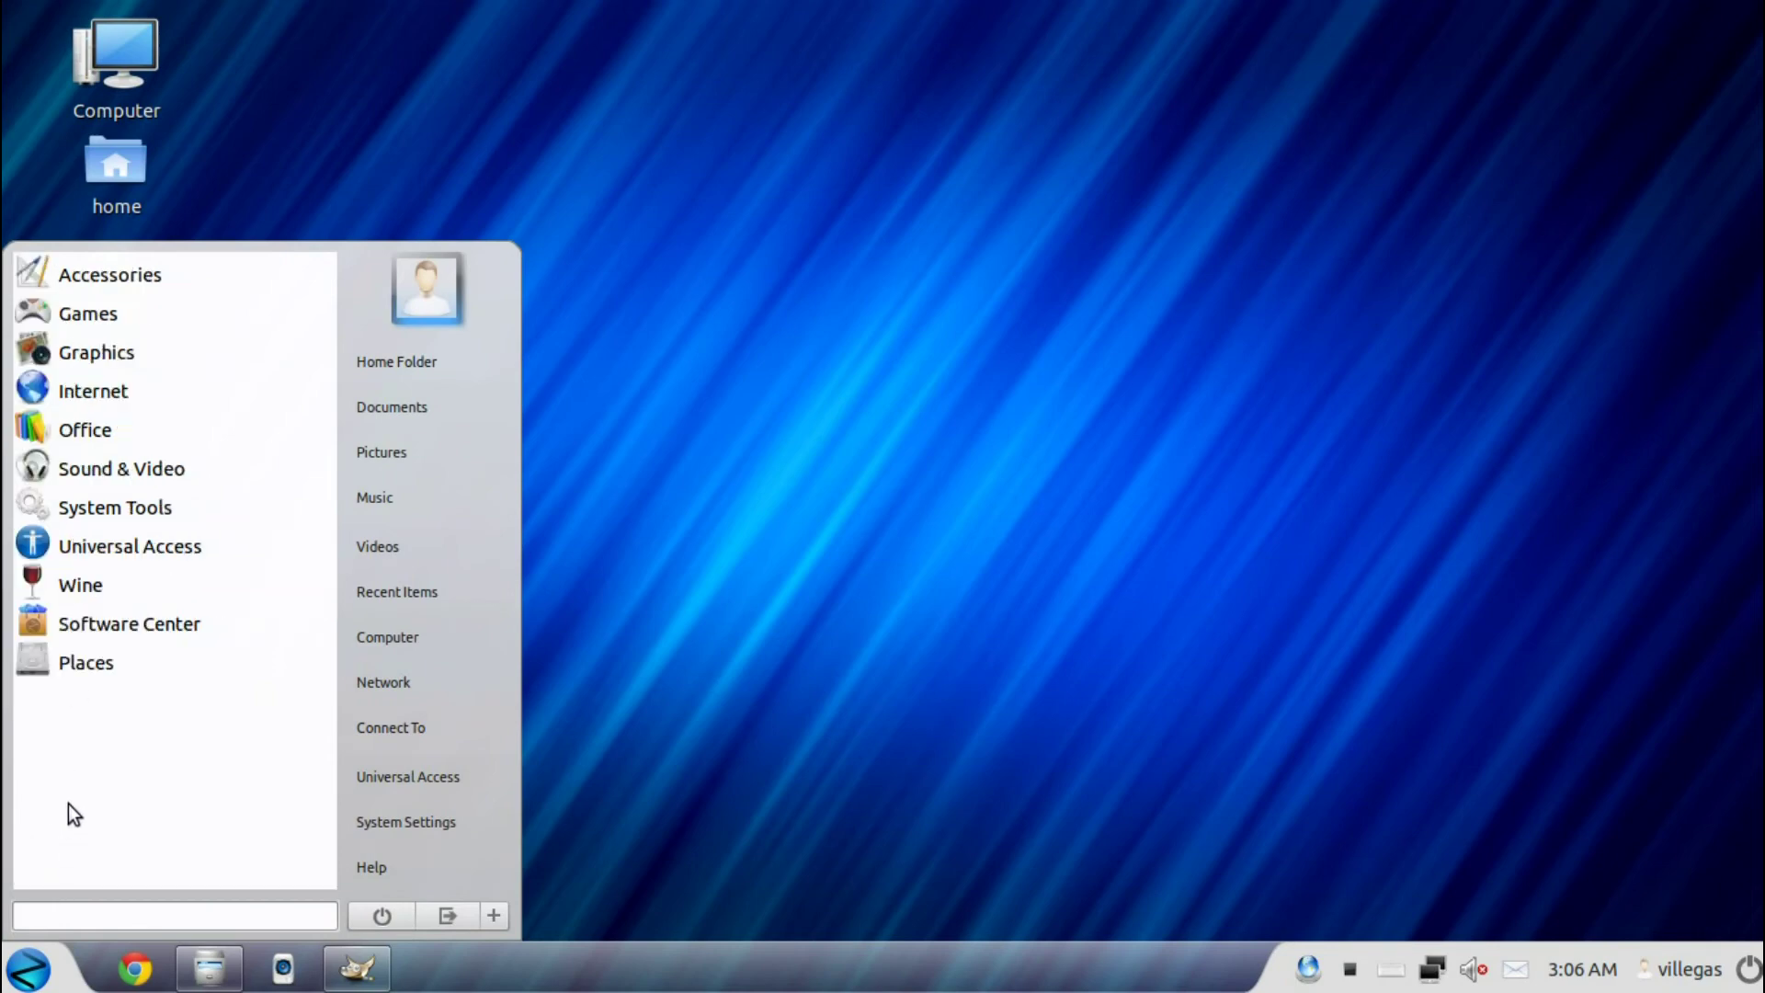
Launch the Onboard keyboard from Universal Access, close it, then revisit Universal Access and go back
left_click(103, 548)
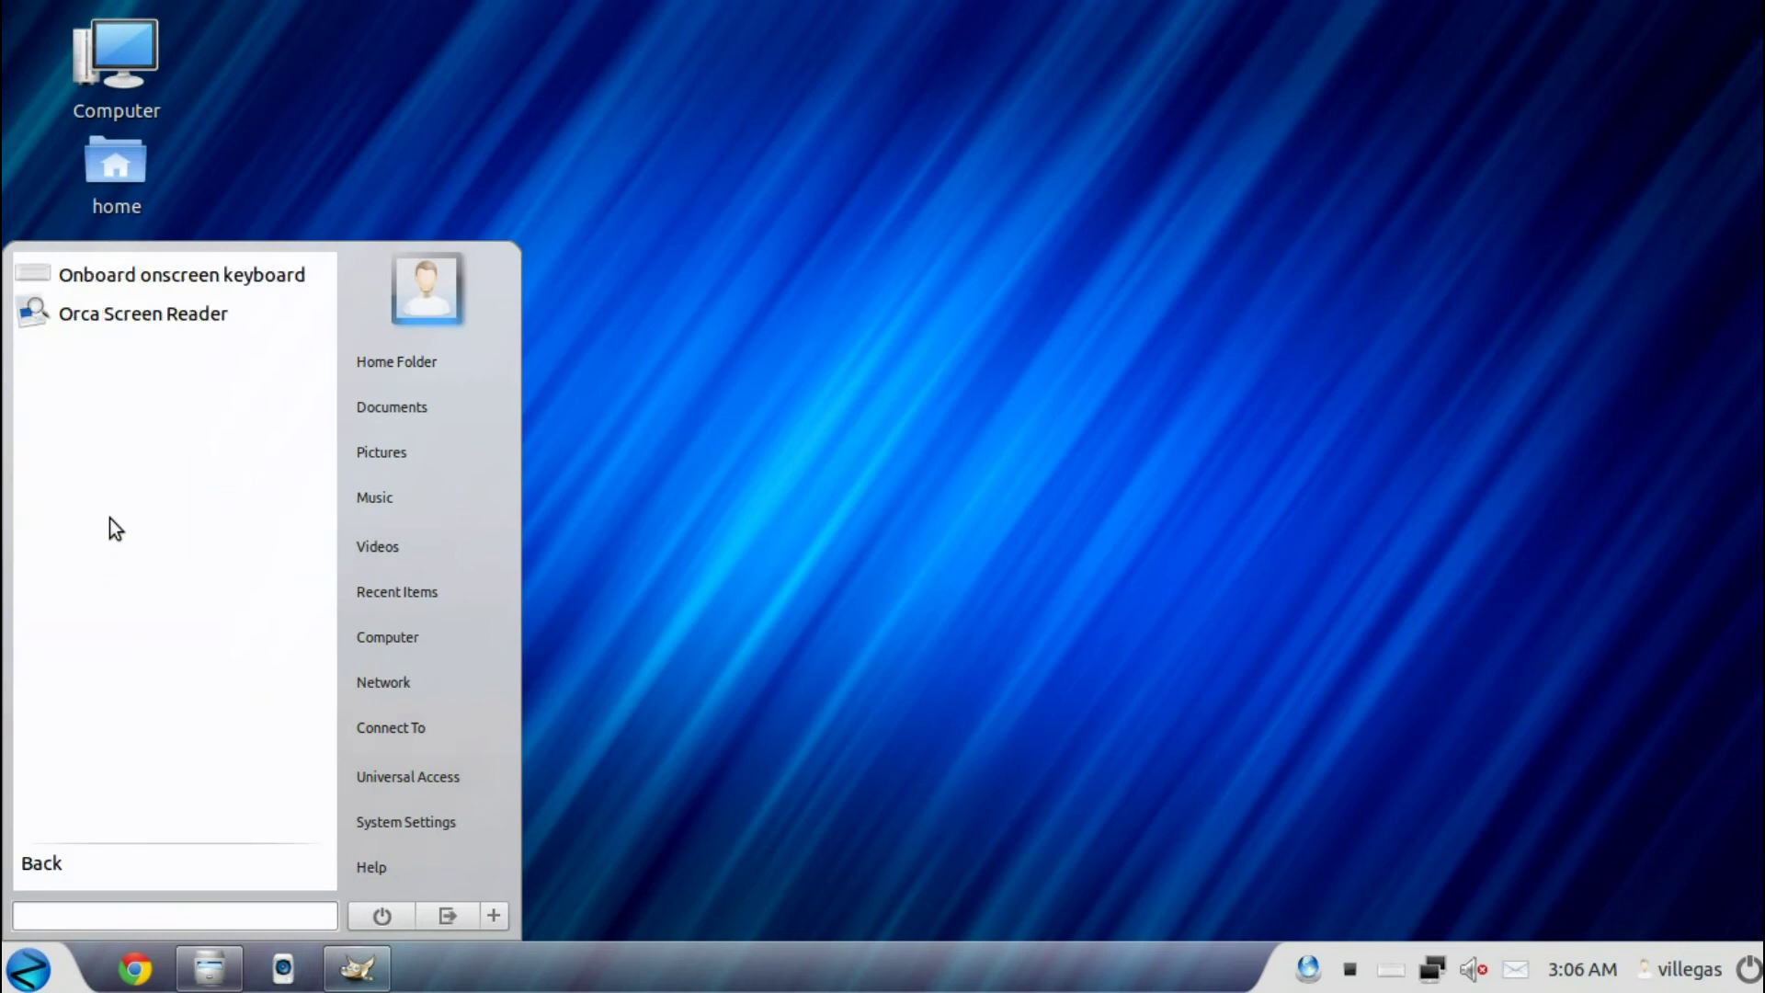
left_click(99, 274)
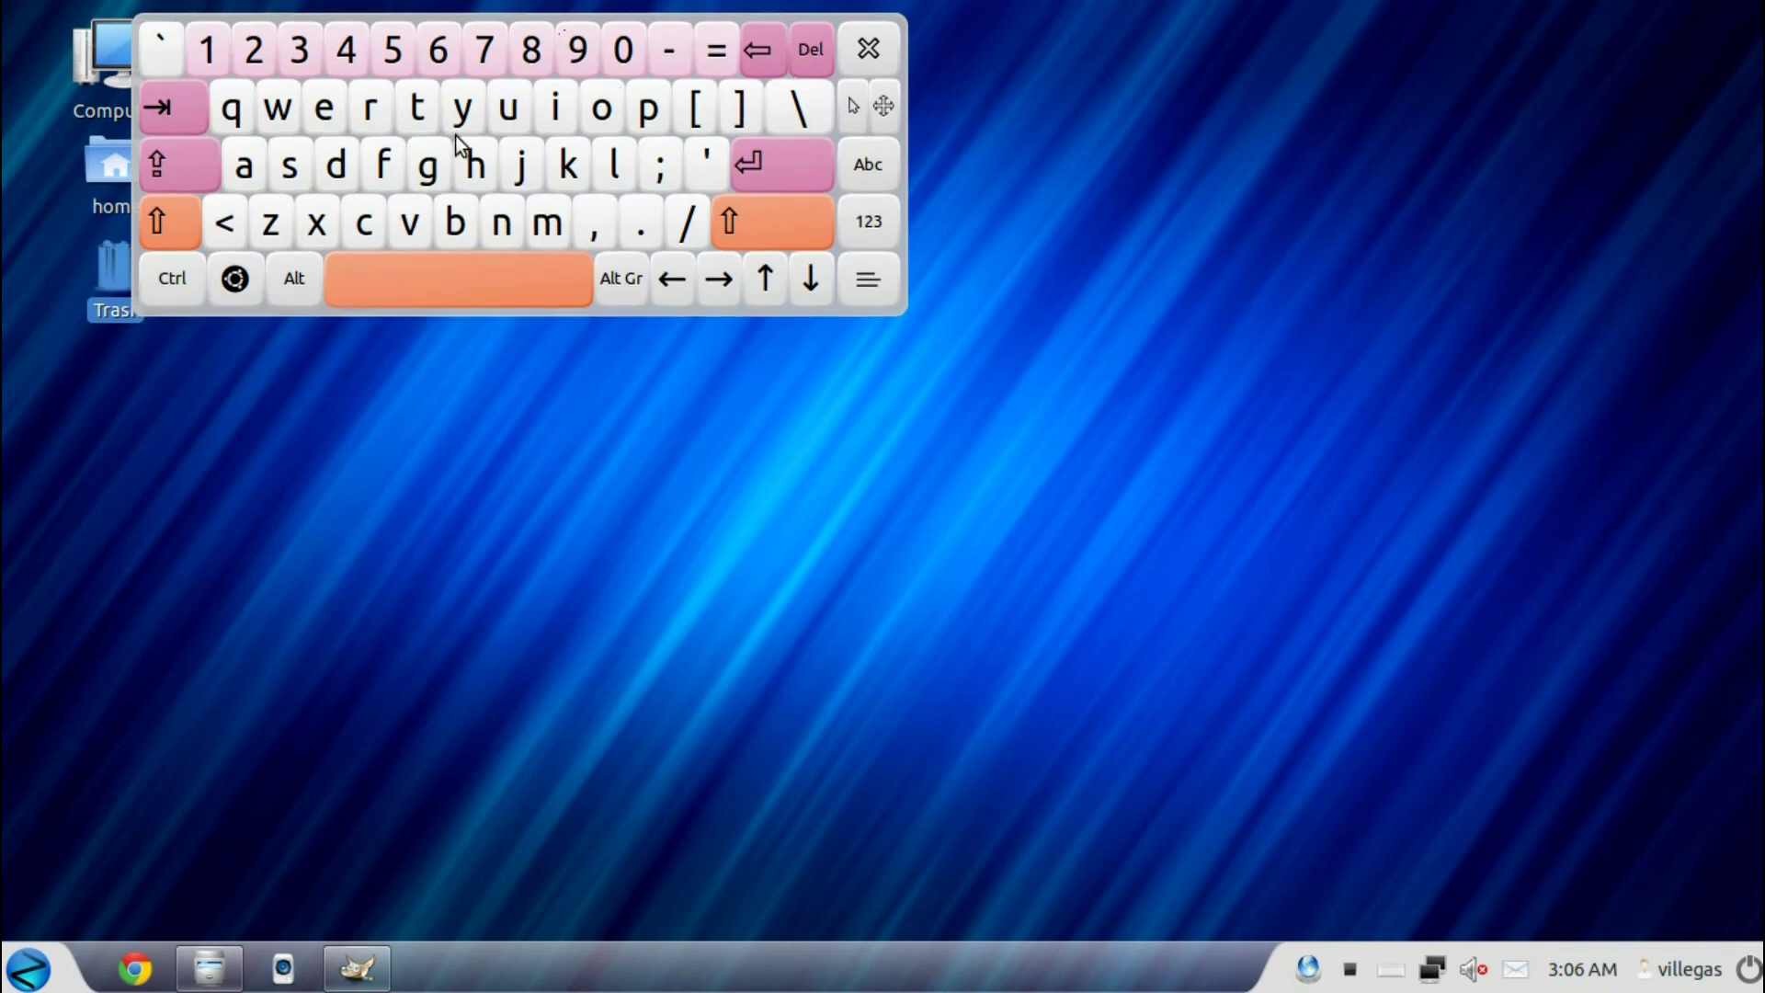
left_click(868, 49)
left_click(27, 969)
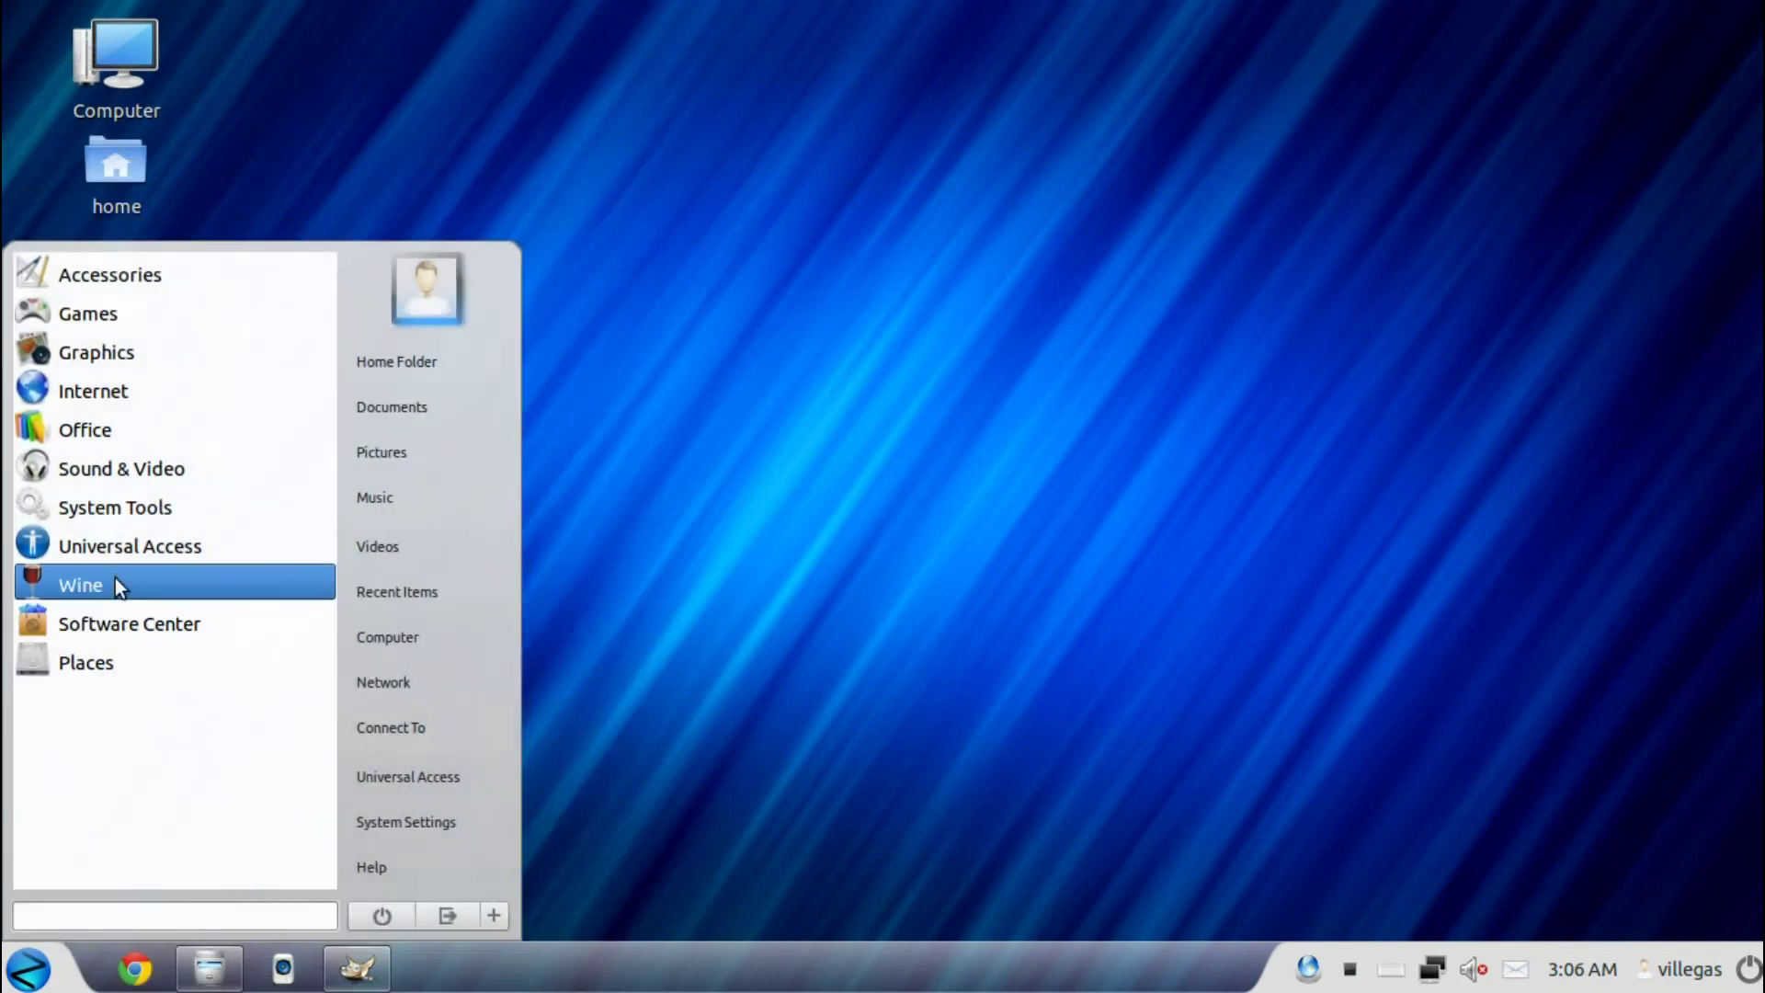
left_click(123, 550)
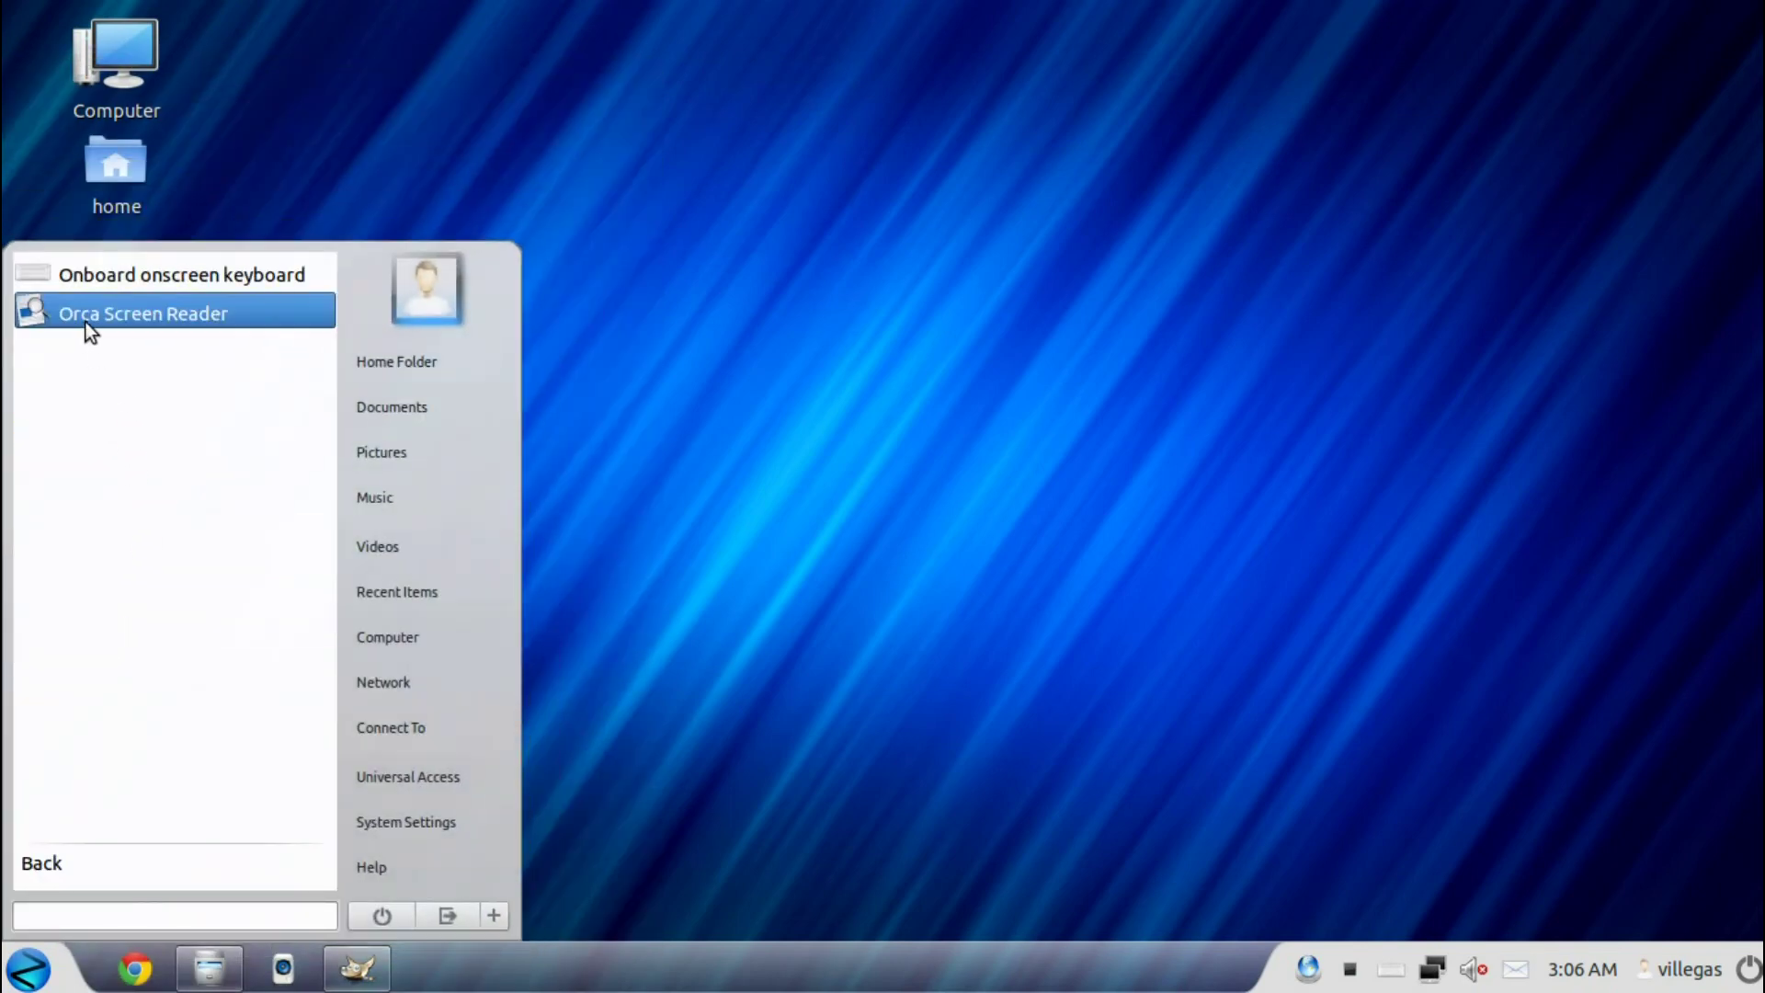
left_click(84, 873)
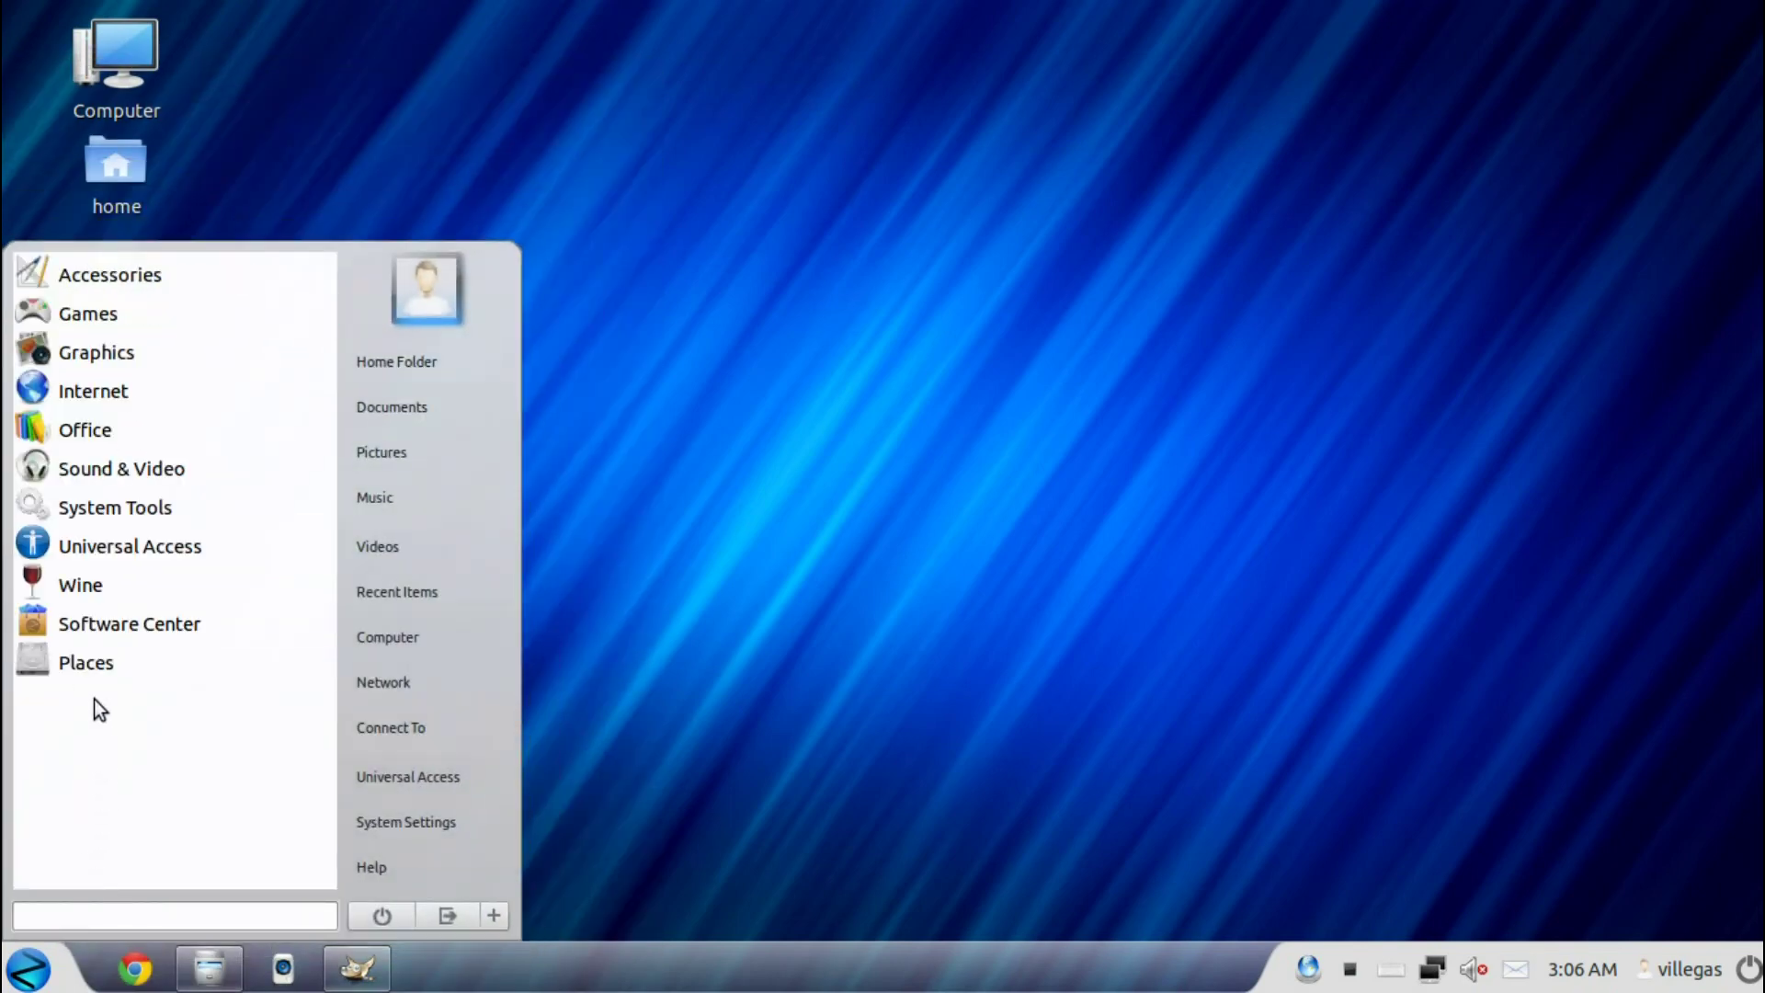
Glance at the Wine tools, launch Ubuntu Software Center, then minimize it to the taskbar
left_click(85, 593)
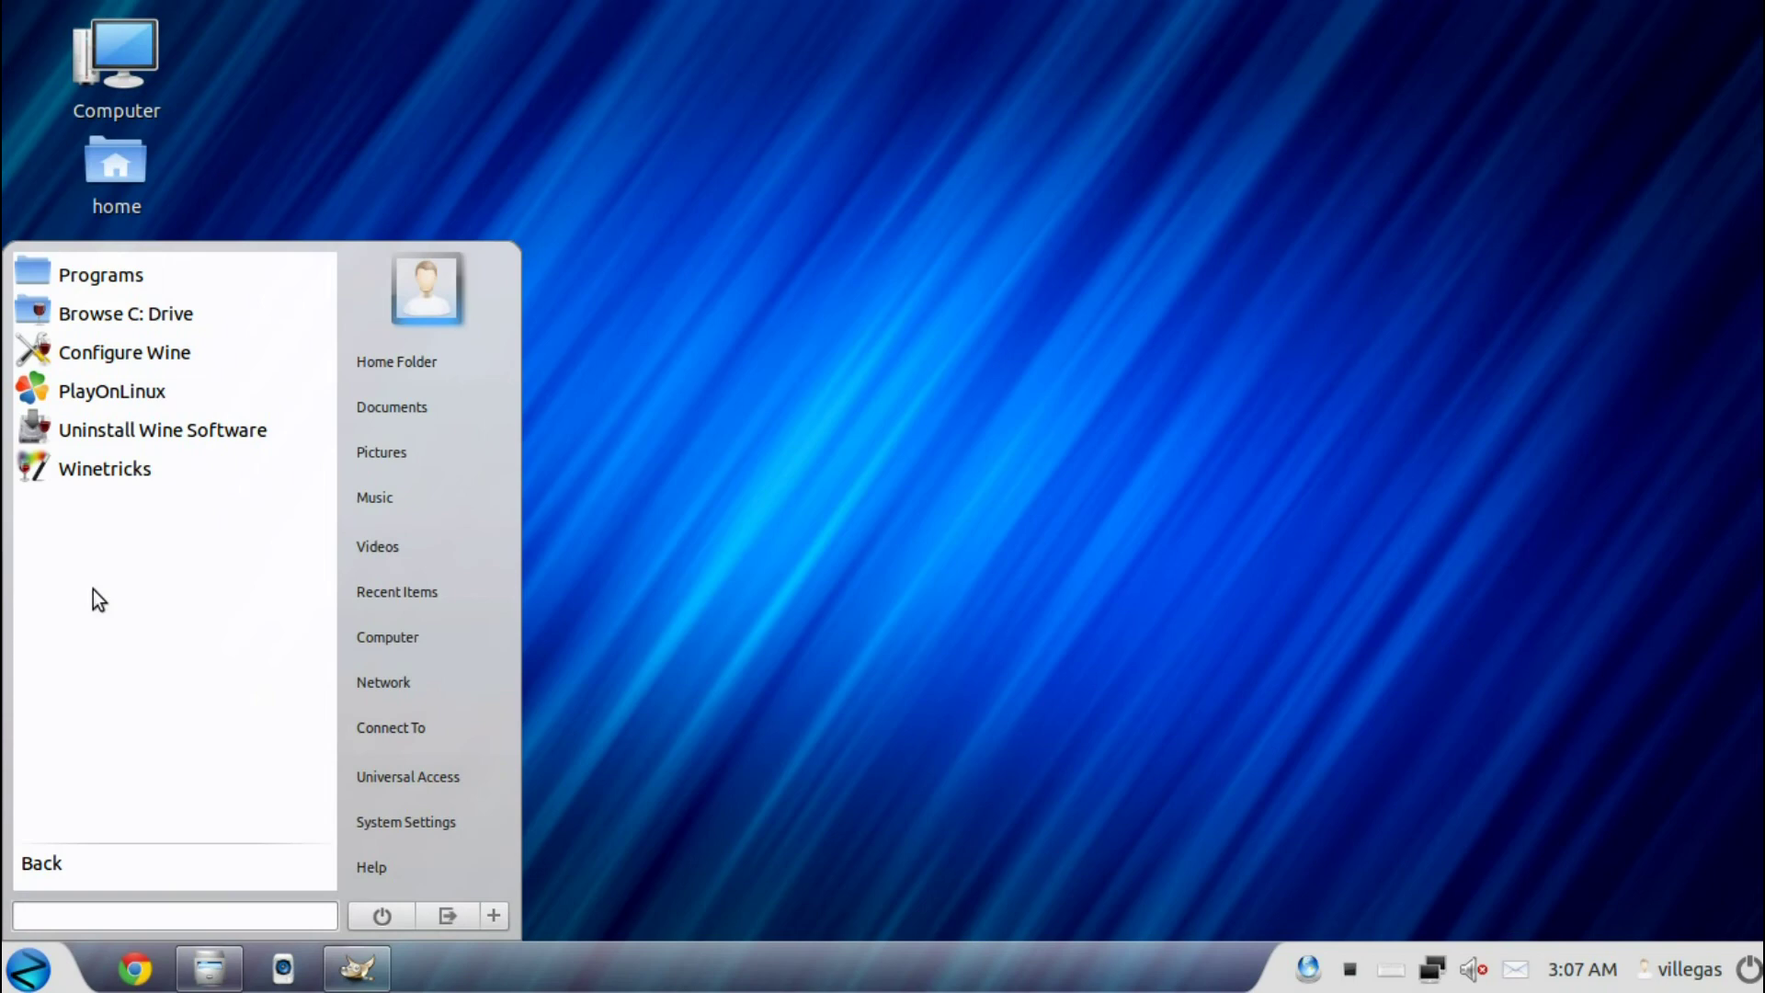
left_click(42, 868)
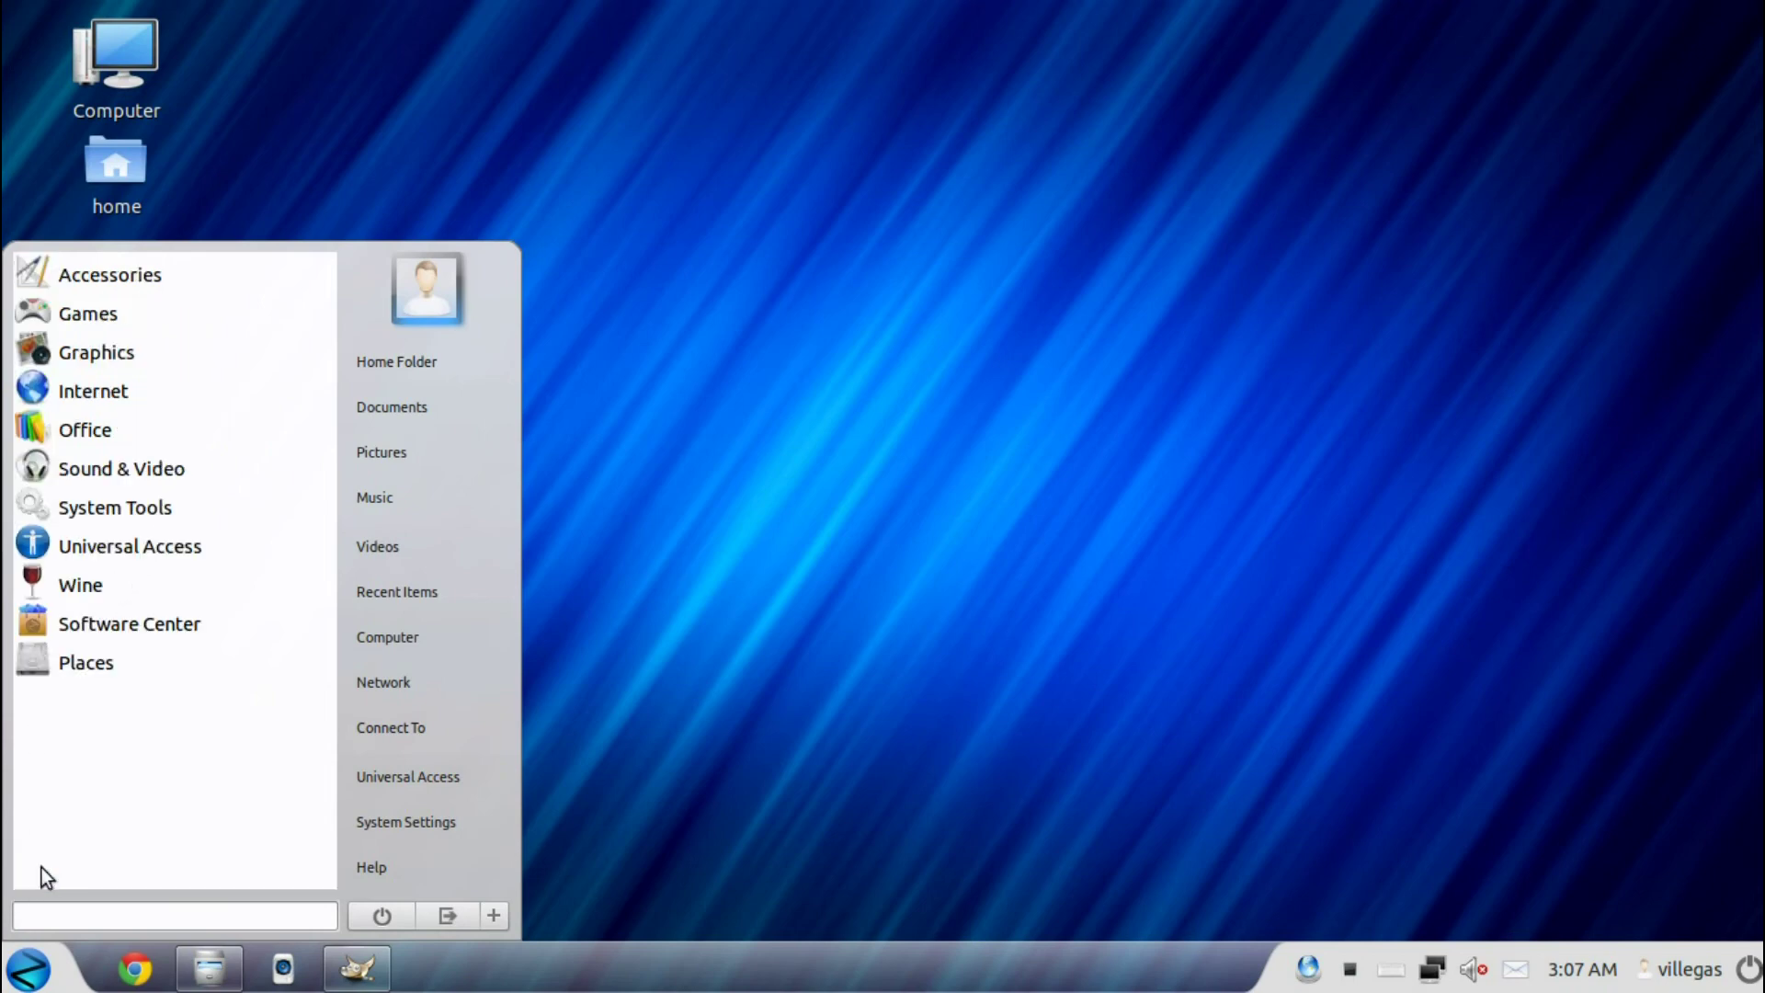
left_click(125, 630)
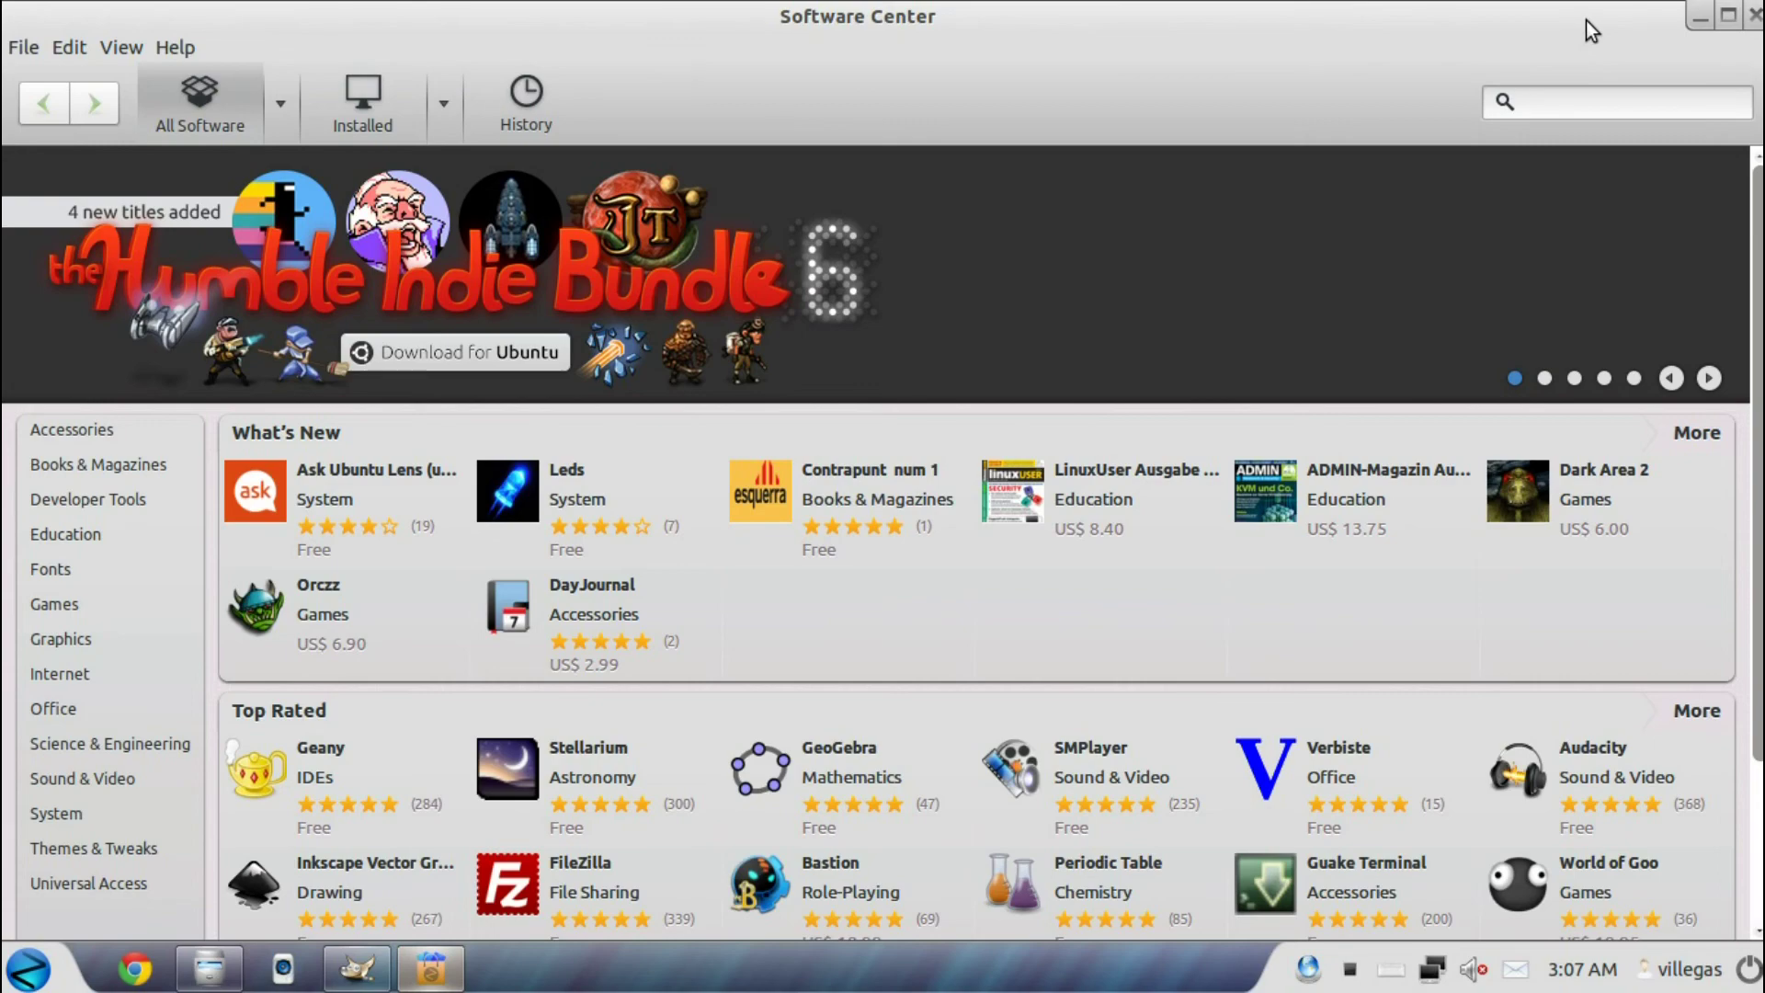
left_click(1700, 16)
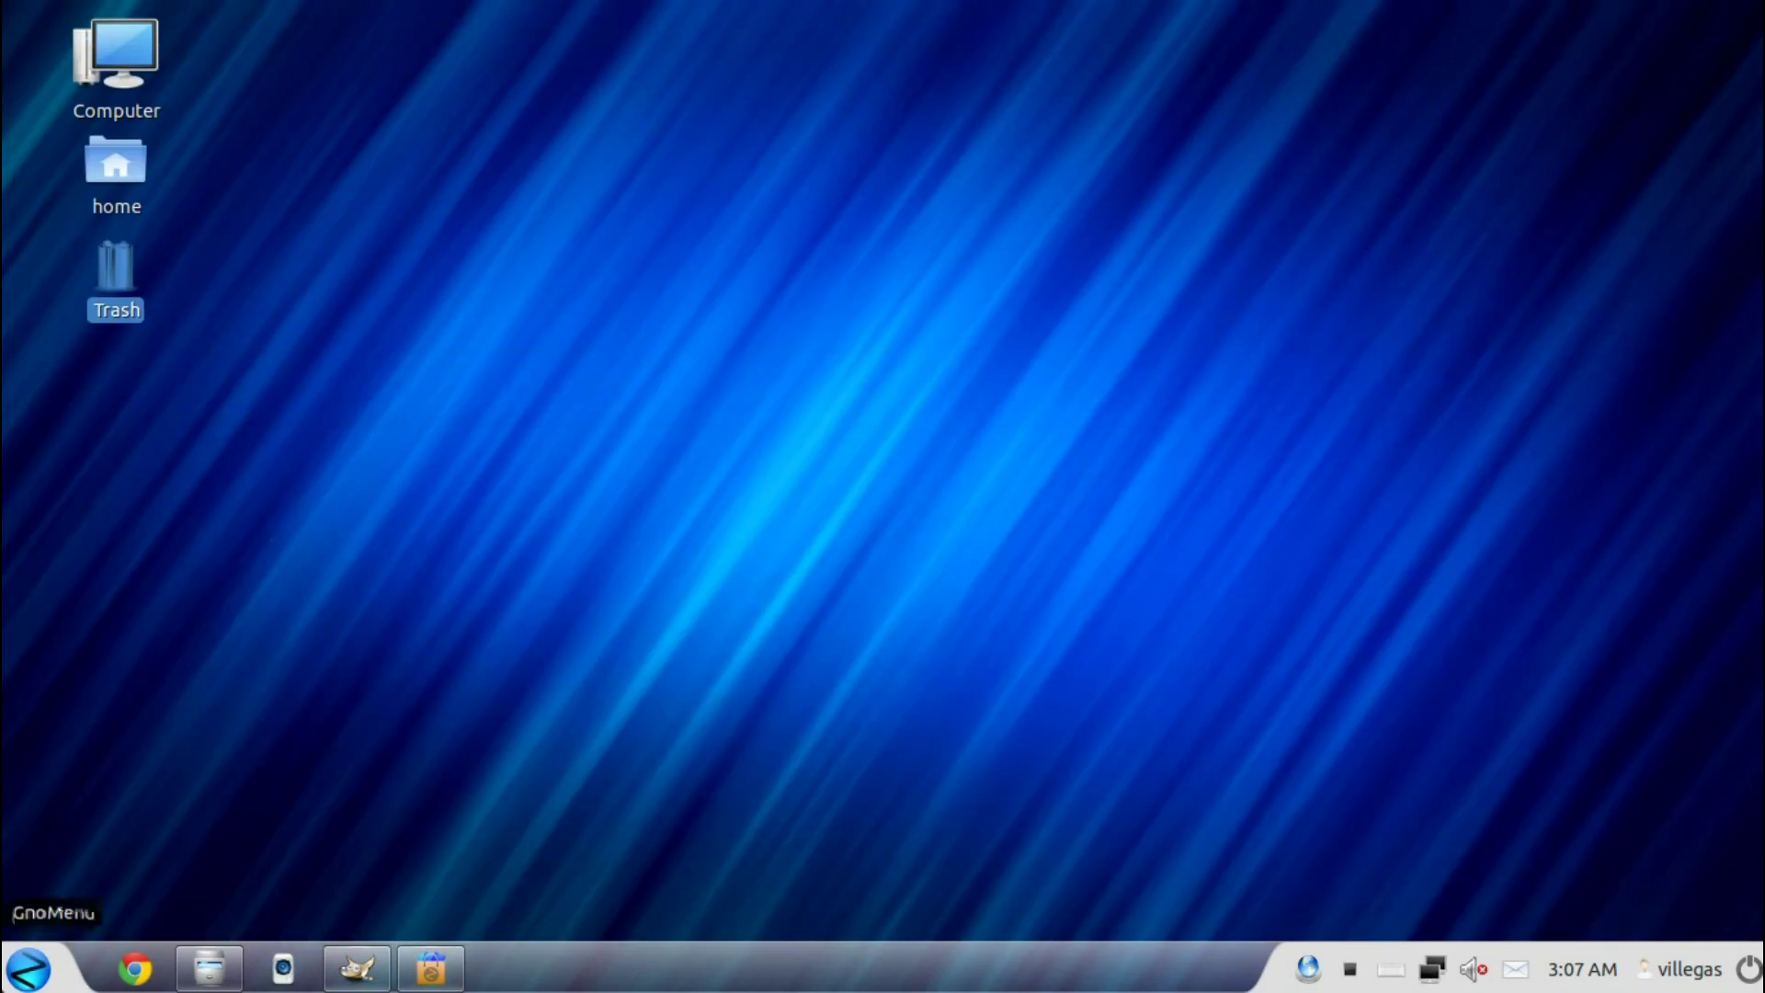
Browse the menu's Places entries and open Computer in a Nautilus file window
left_click(27, 968)
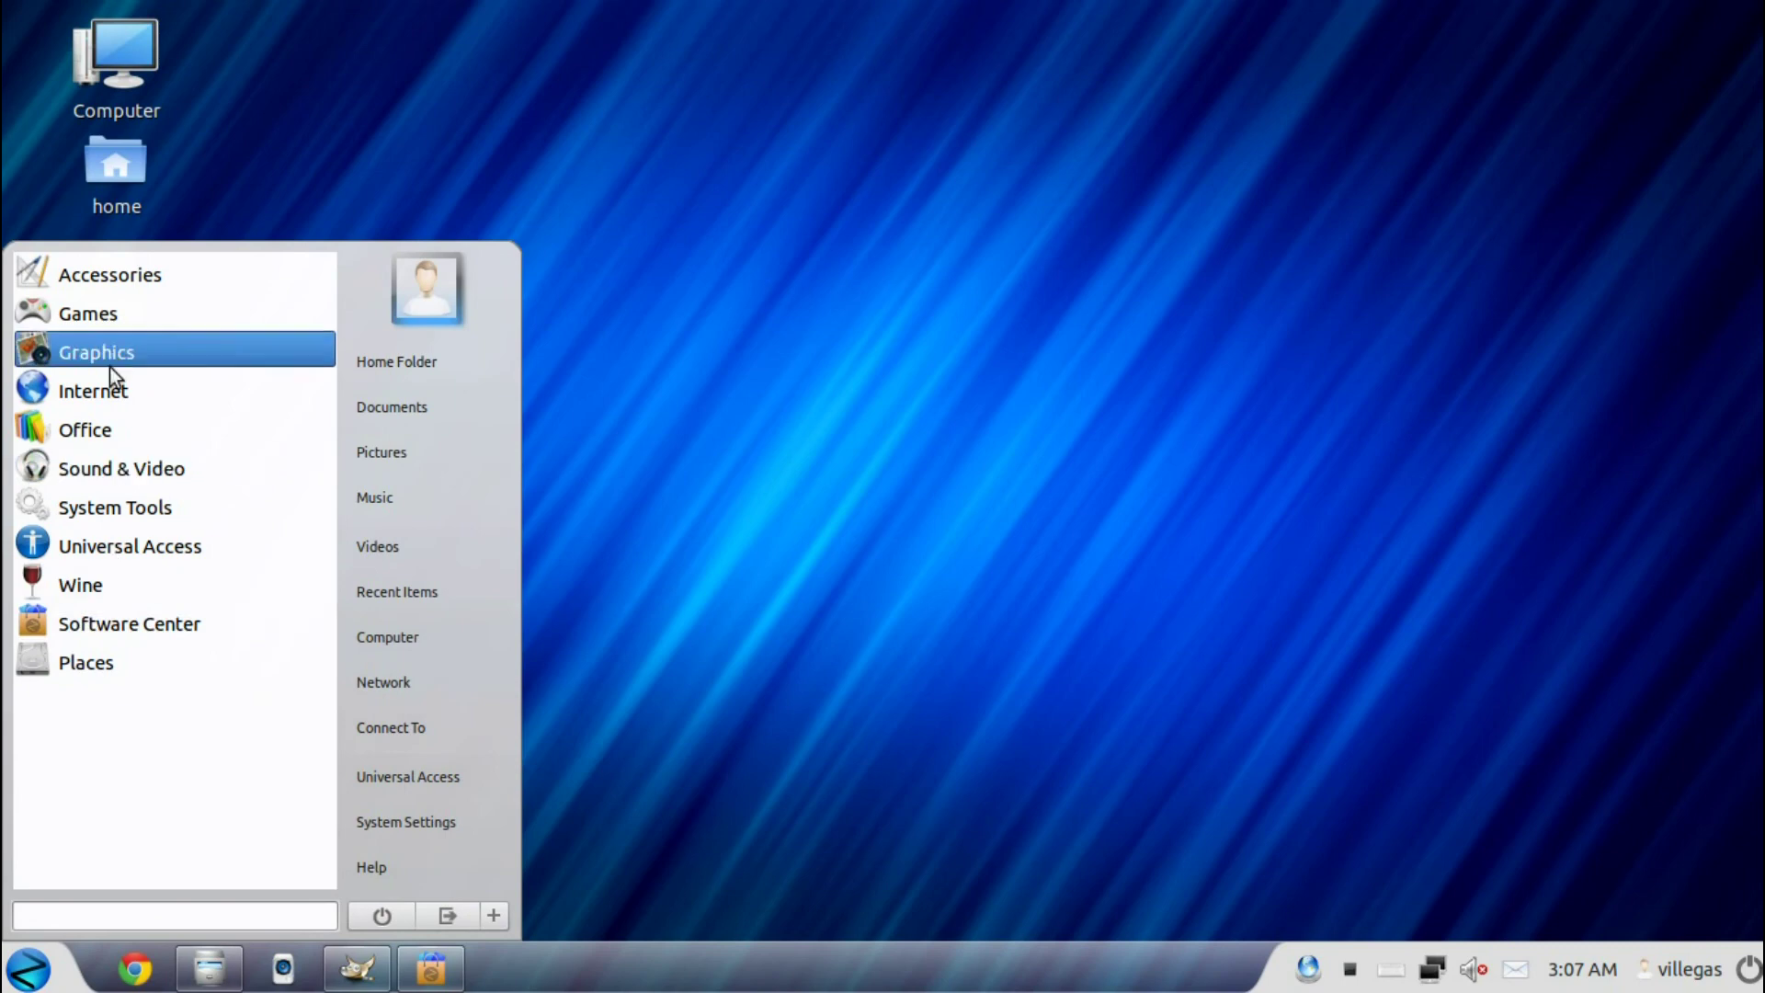
left_click(90, 660)
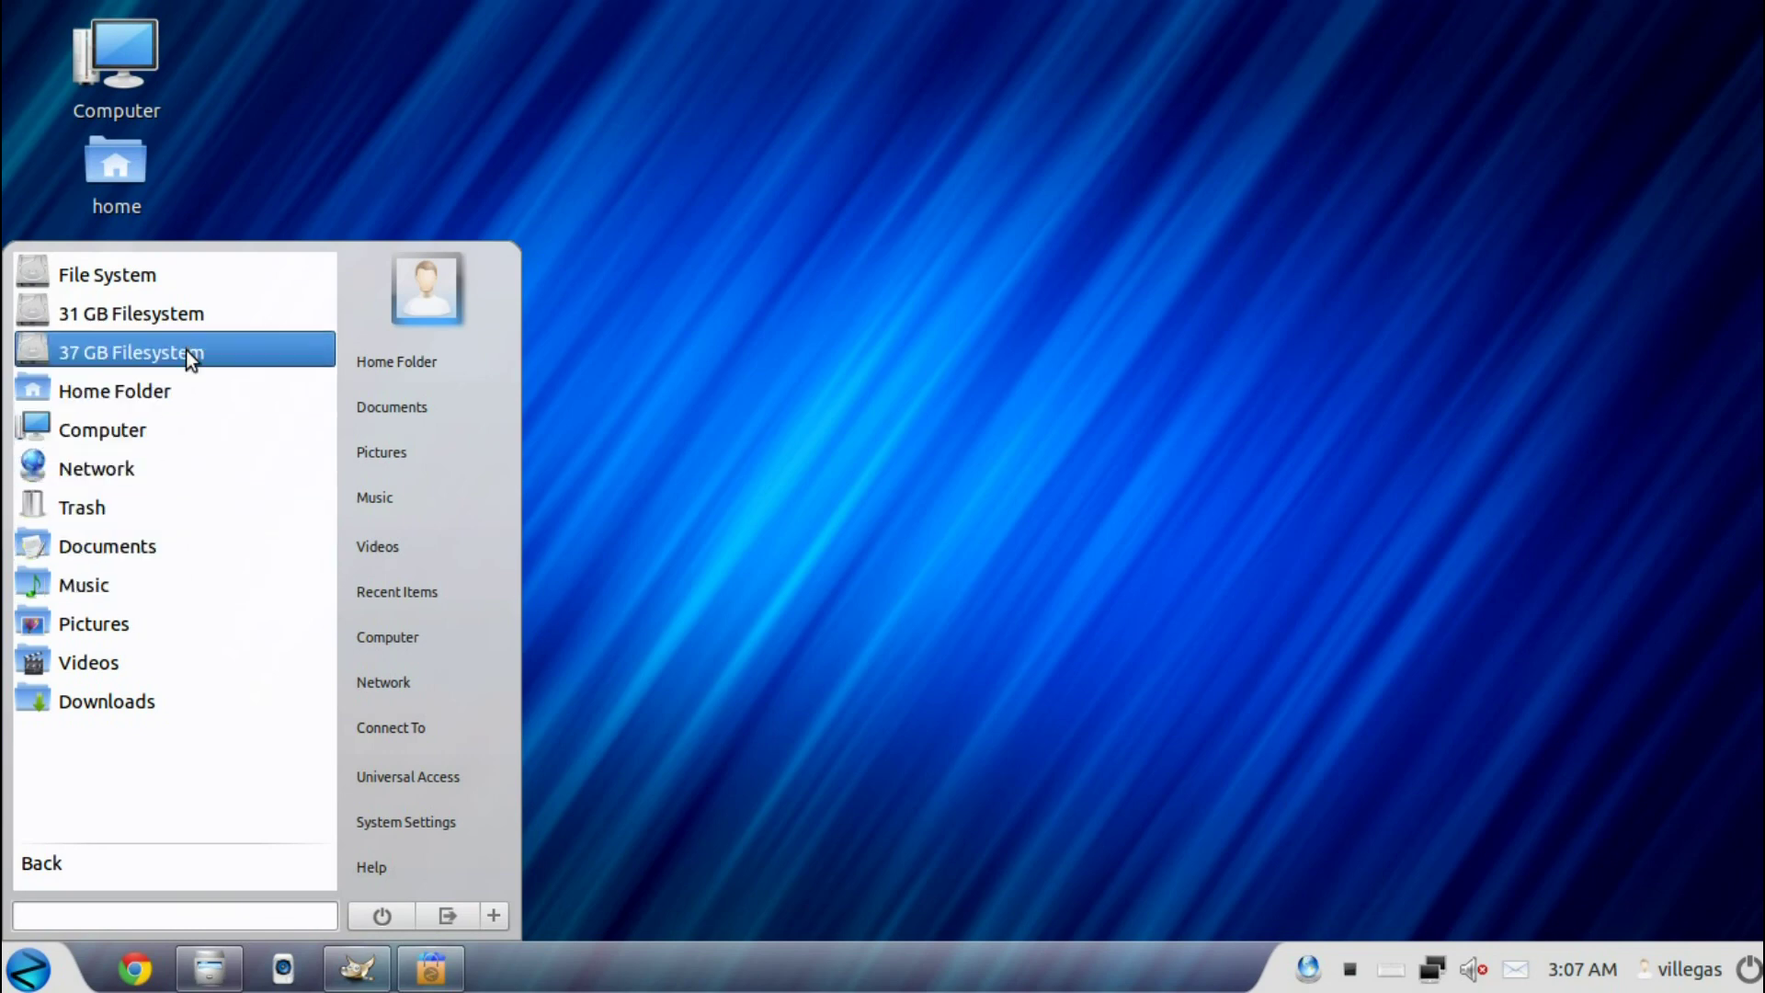
left_click(143, 437)
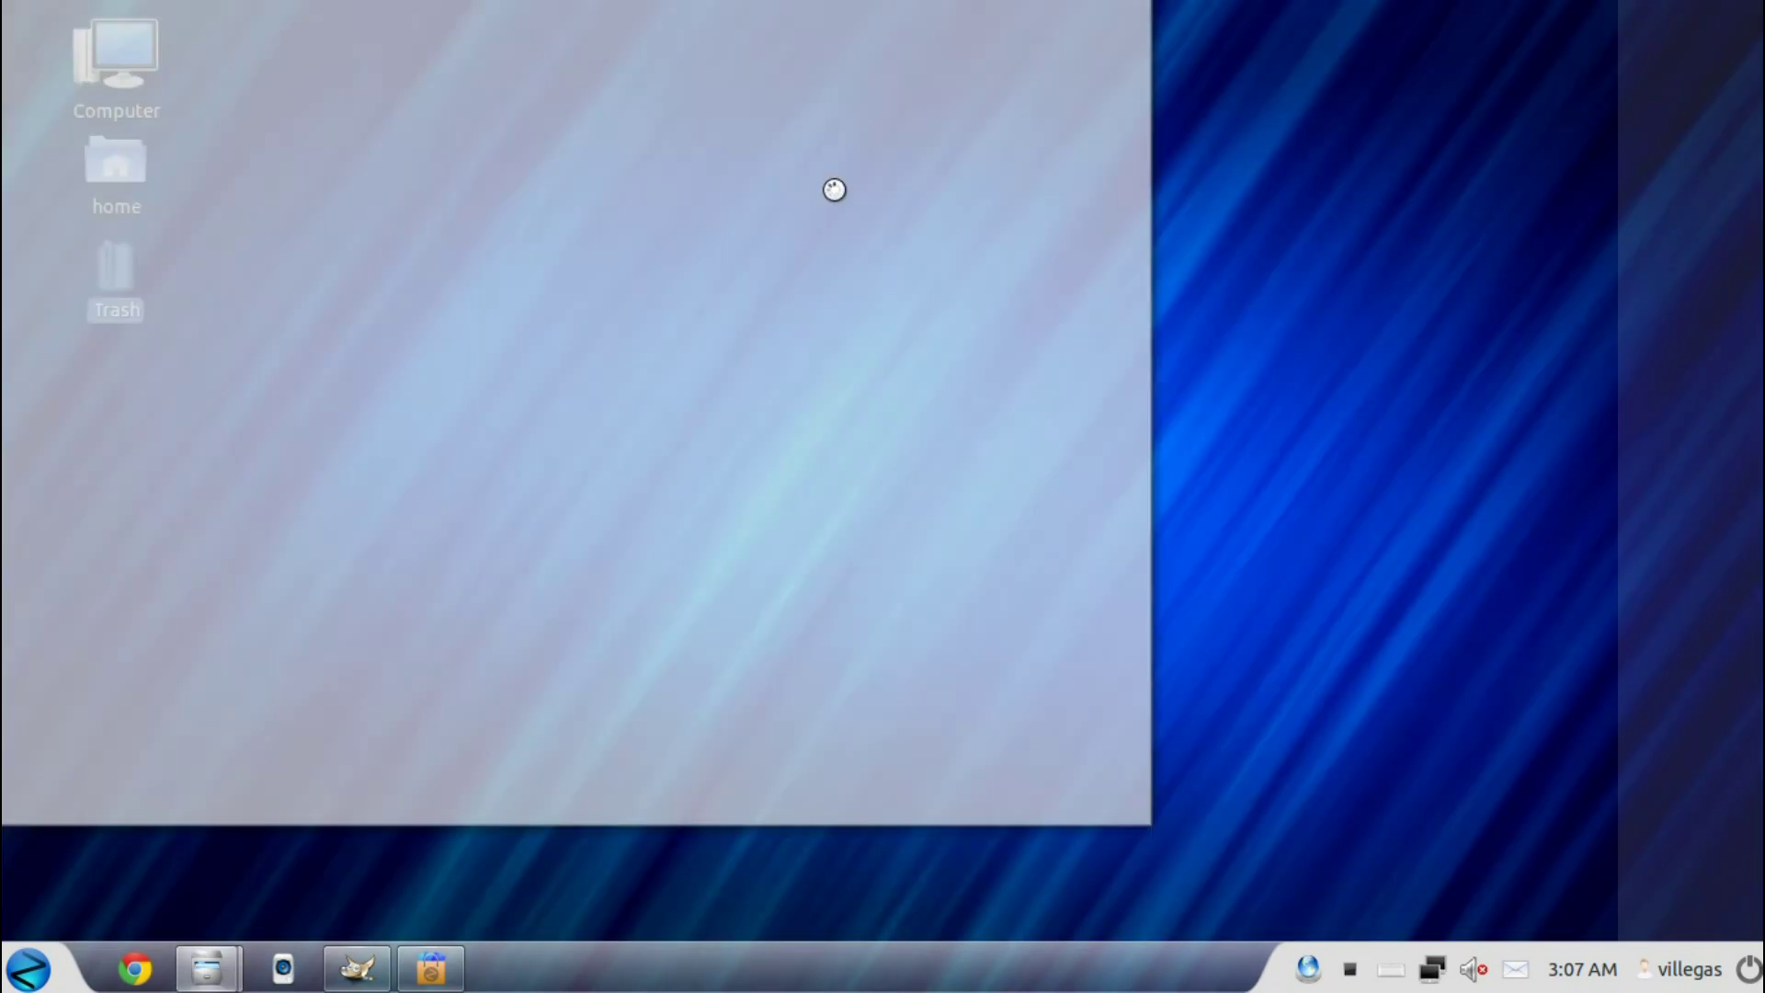